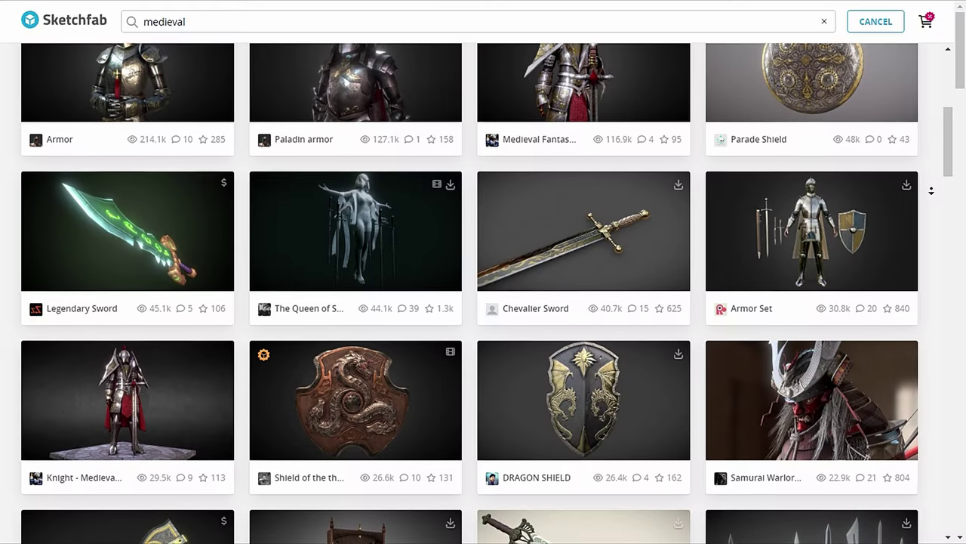
Step: Browse the "medieval" search results on Sketchfab for weapon and armor inspiration
scroll(477, 293, "down", 3)
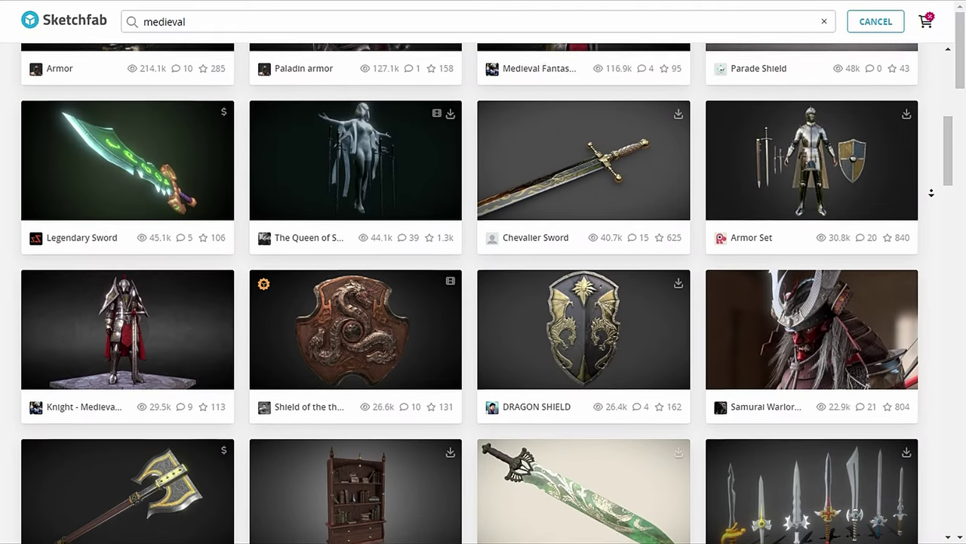
scroll(931, 193, "down", 3)
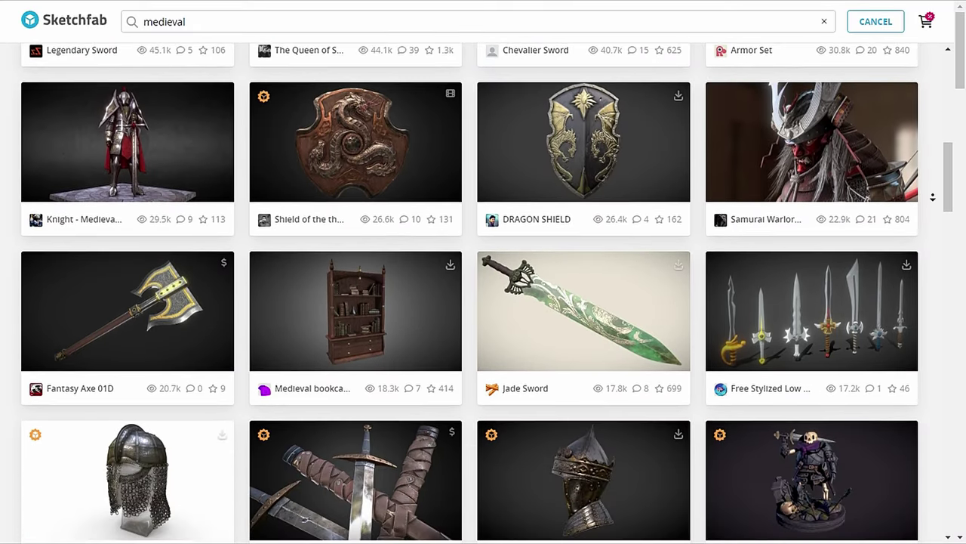
scroll(477, 293, "down", 2)
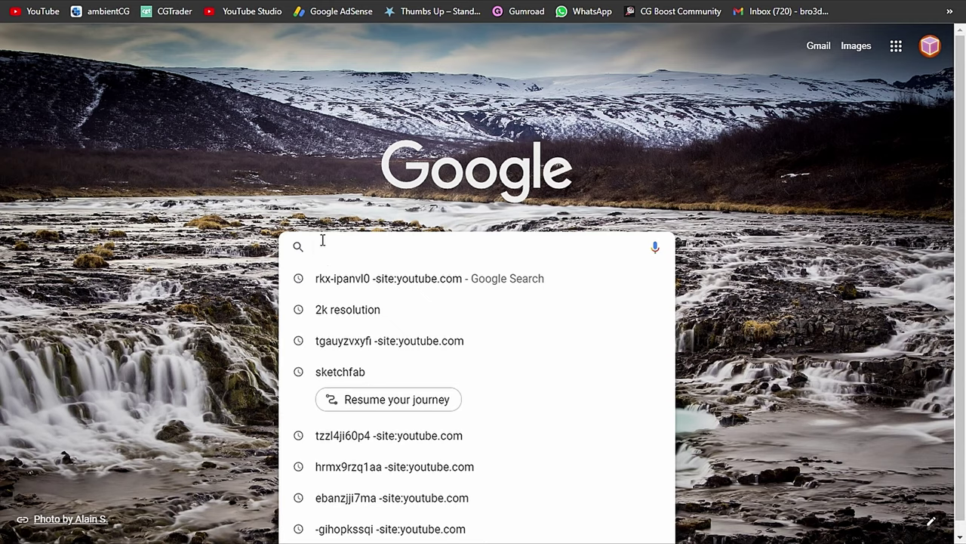
Step: Search Google for "god of war leviathan axe" and browse the image results for axe pictures
type("god of war lev")
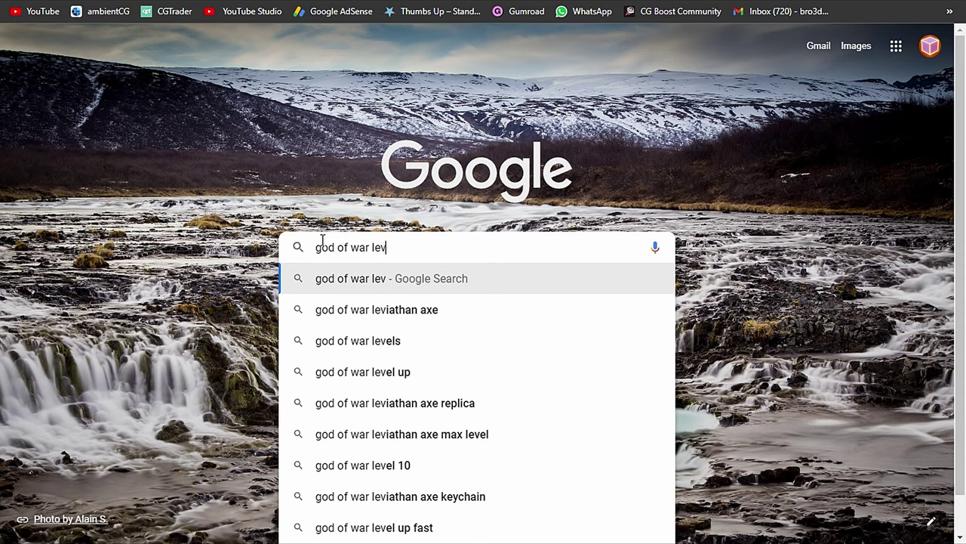
key("Down")
key("Return")
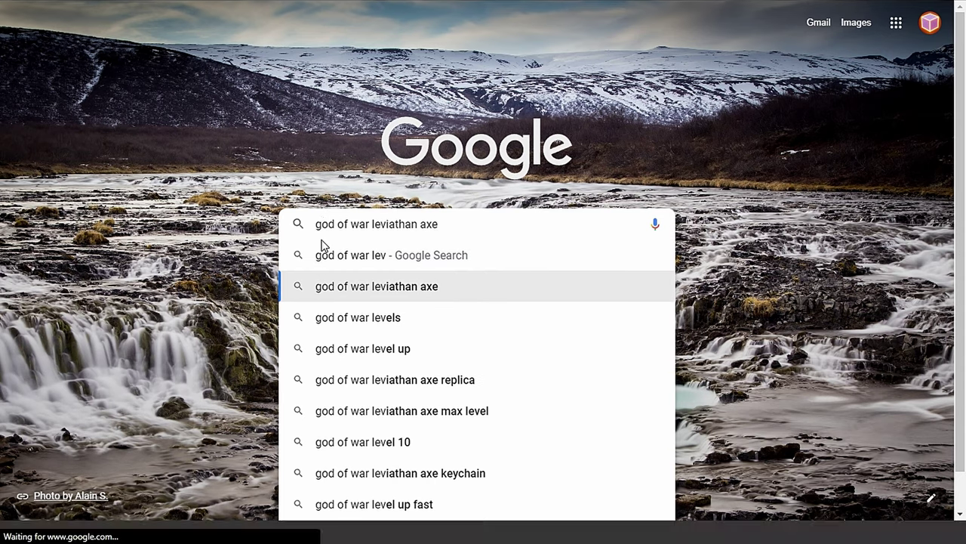
left_click(206, 80)
scroll(407, 182, "down", 2)
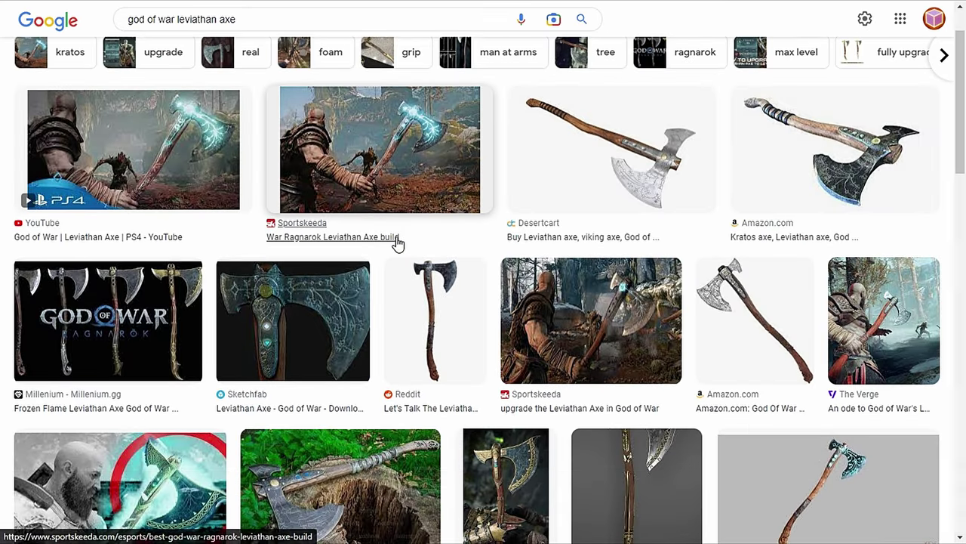
left_click(431, 257)
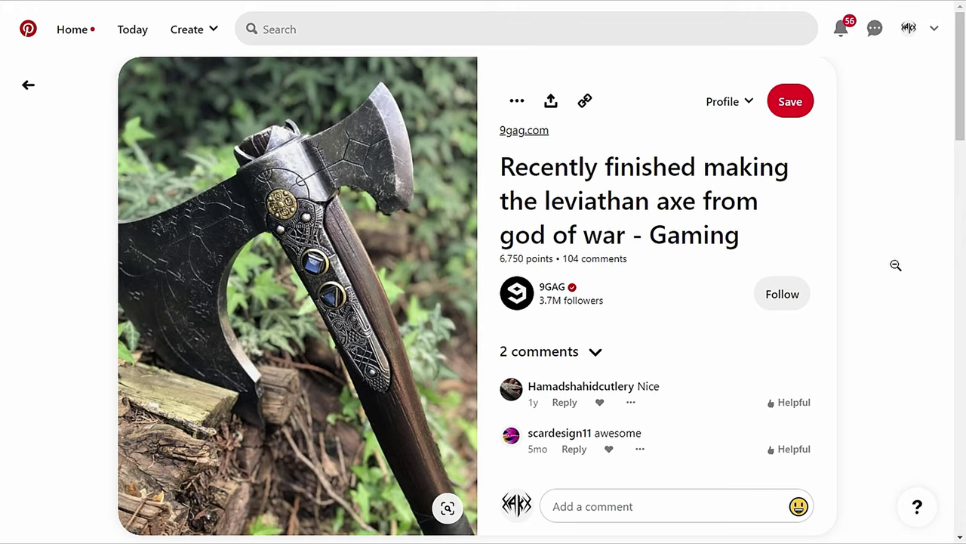
Step: Browse the similar pictures on Pinterest and open further Leviathan axe references
scroll(895, 265, "down", 5)
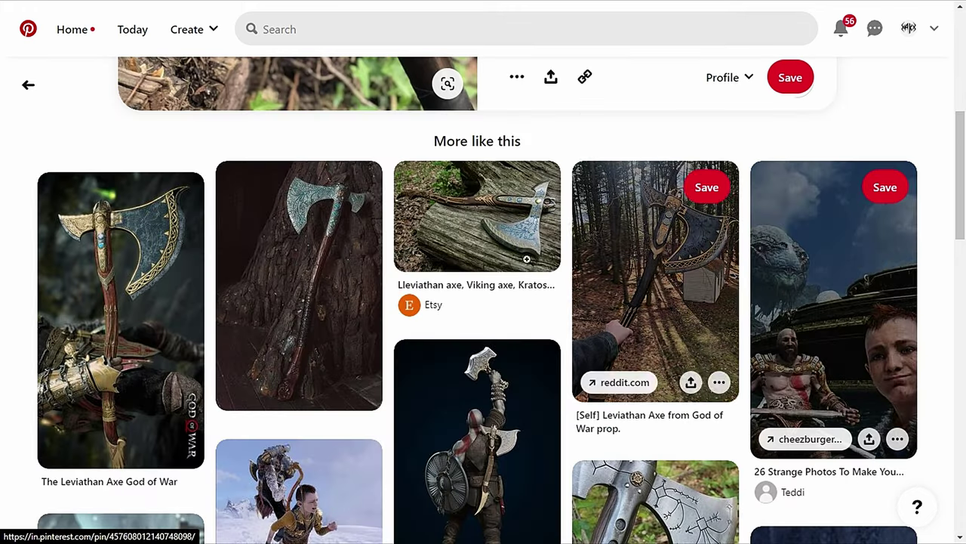
left_click(474, 219)
scroll(901, 273, "down", 10)
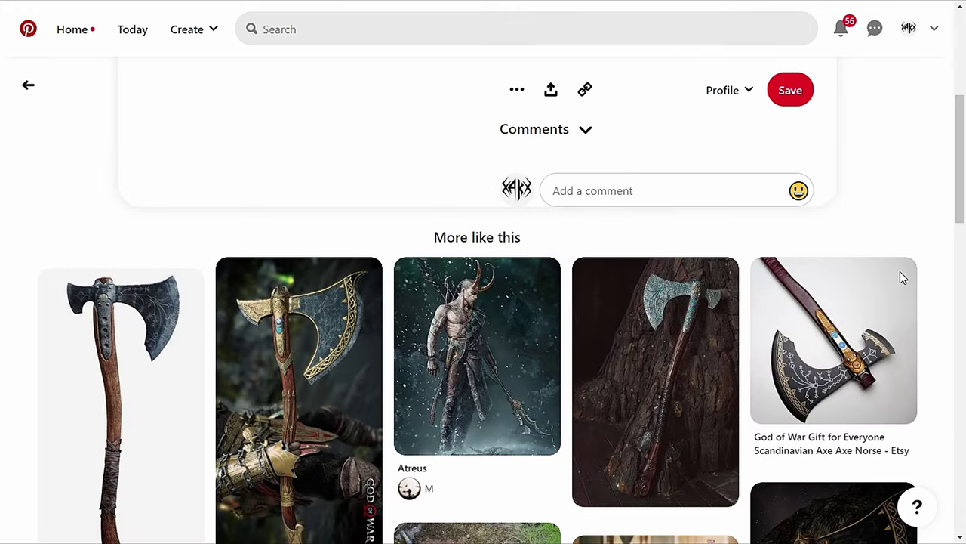
scroll(881, 286, "down", 6)
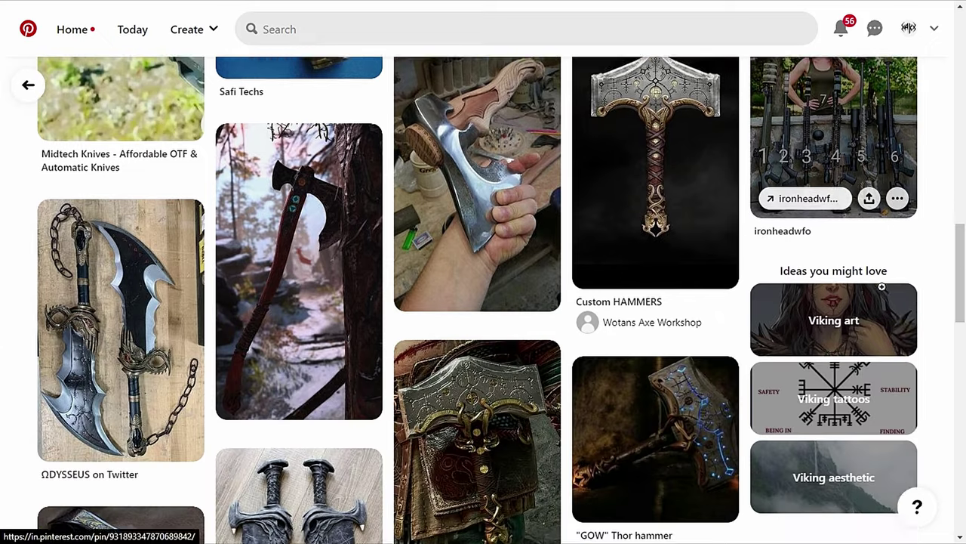
left_click(302, 226)
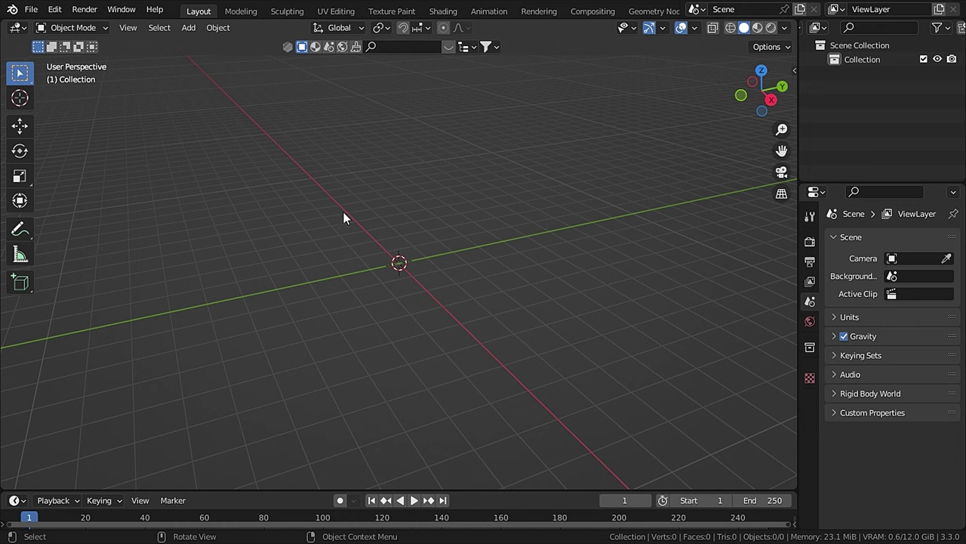
Step: Switch to Blender and load the downloaded axe picture 8a4eaf4bab824e73549017d15bbc59d0.jpg as a reference image
left_click(189, 28)
mouse_move(219, 197)
left_click(336, 197)
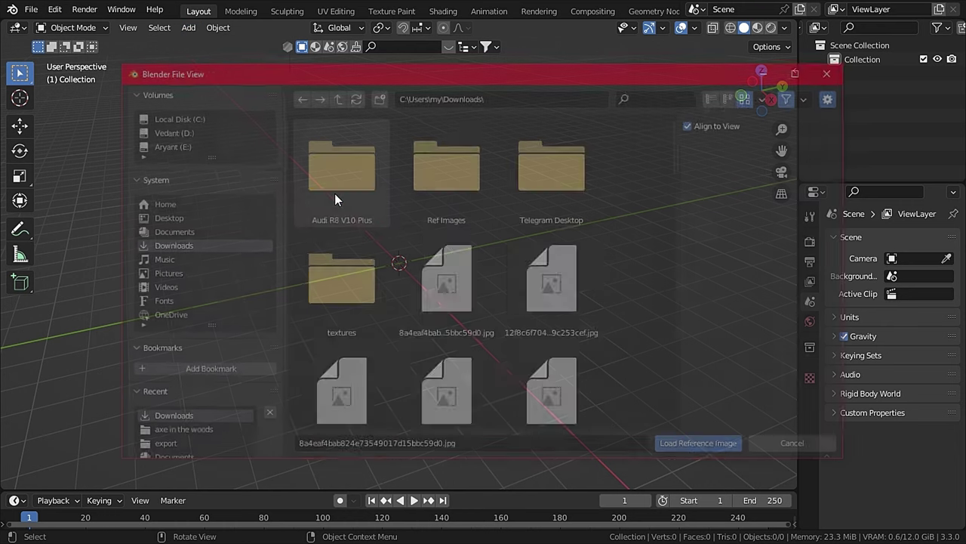
left_click(717, 448)
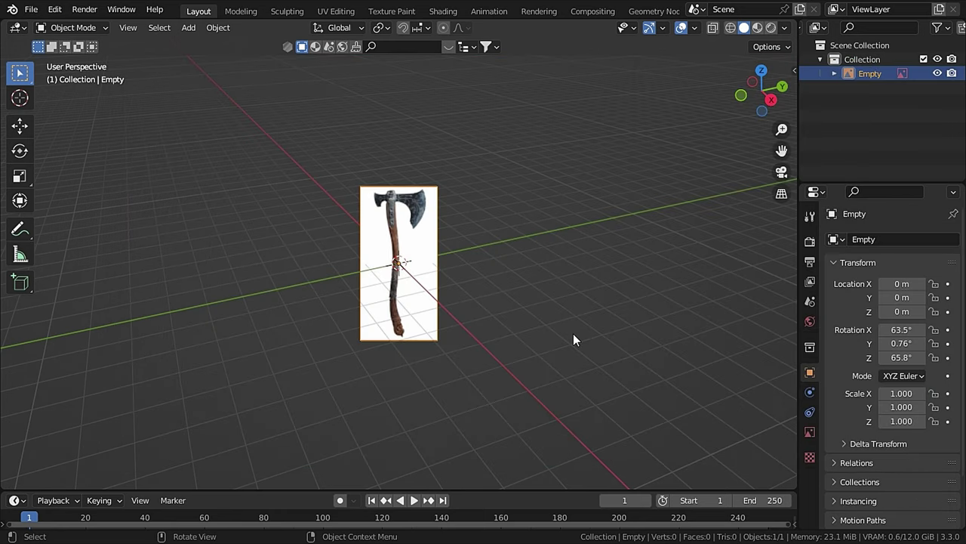
Step: Set the reference image's rotation to X 90°, Y 0° and Z 0°, and switch to the front view
key("n")
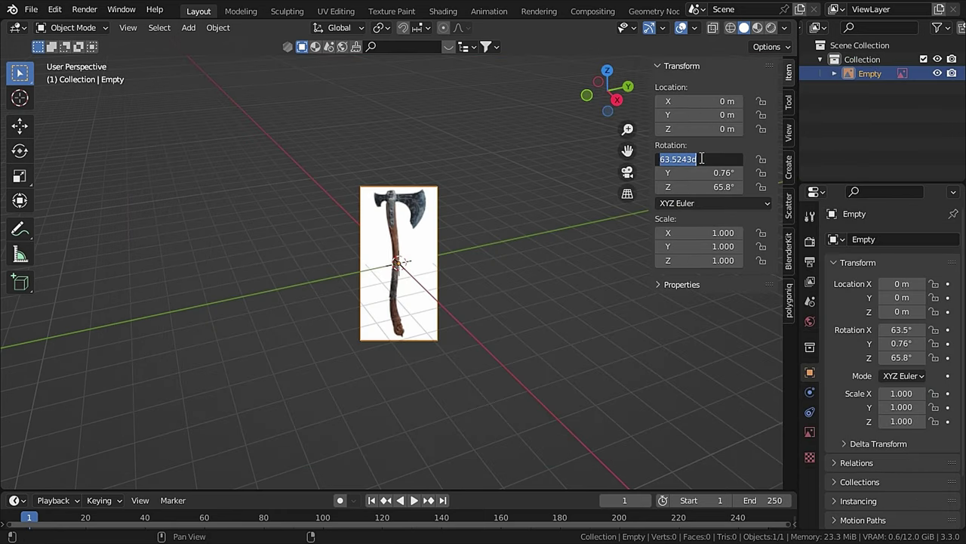
type("0")
key("Return")
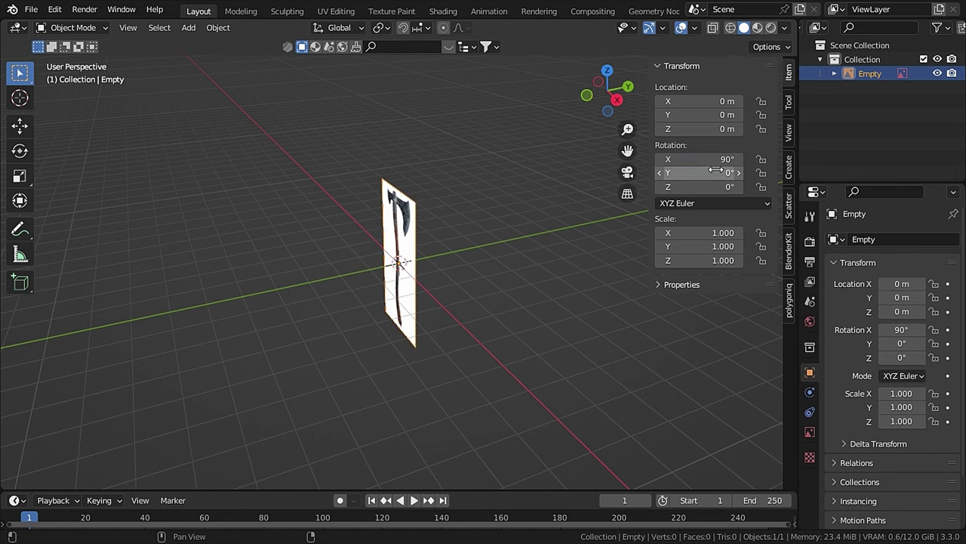
key("n")
key("KP_1")
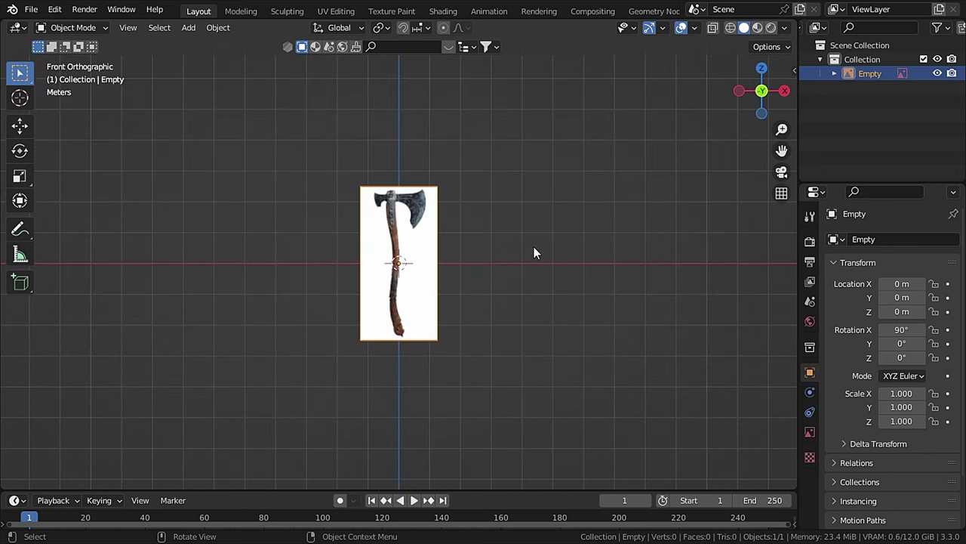
Step: Enable opacity on the reference image and set it to 0.6
key("KP_Decimal")
left_click(810, 432)
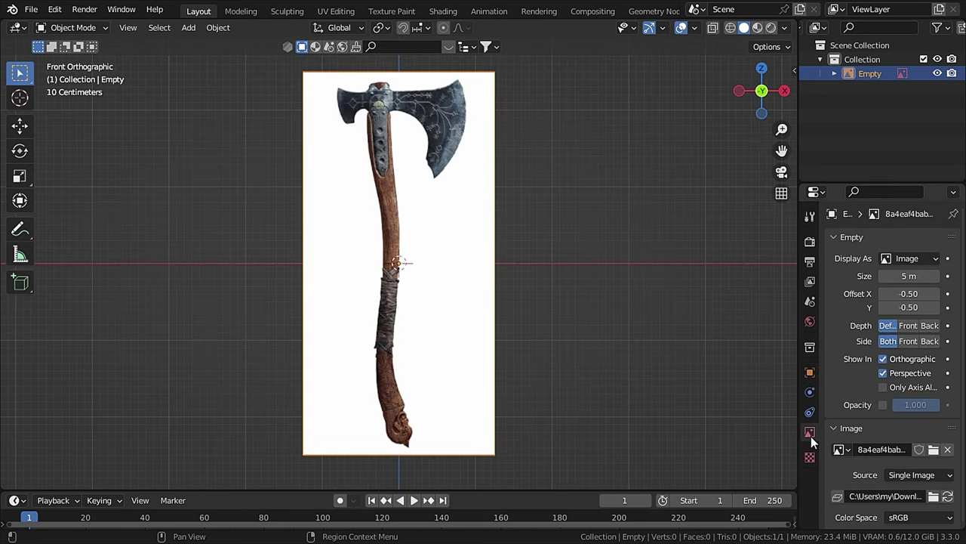
left_click(882, 404)
left_click(922, 406)
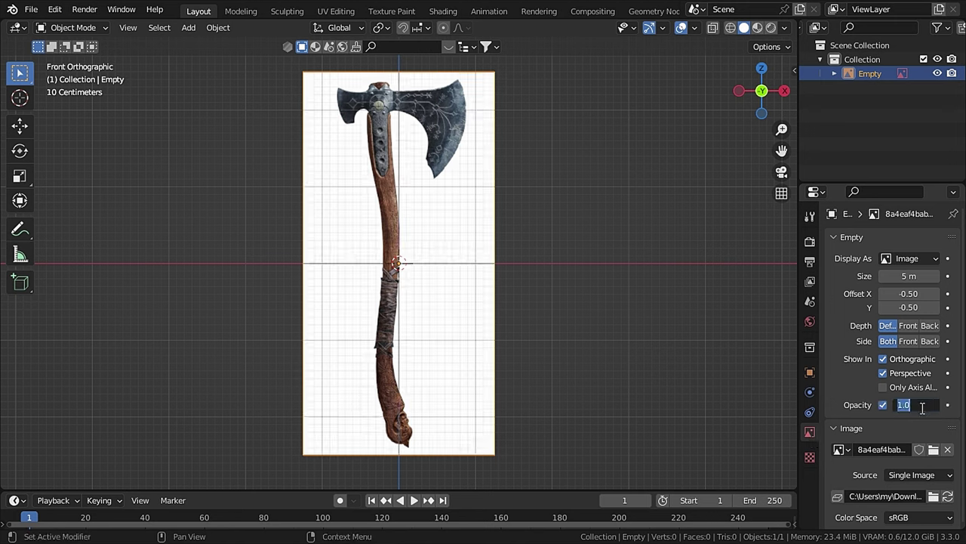
type("0.6")
key("Return")
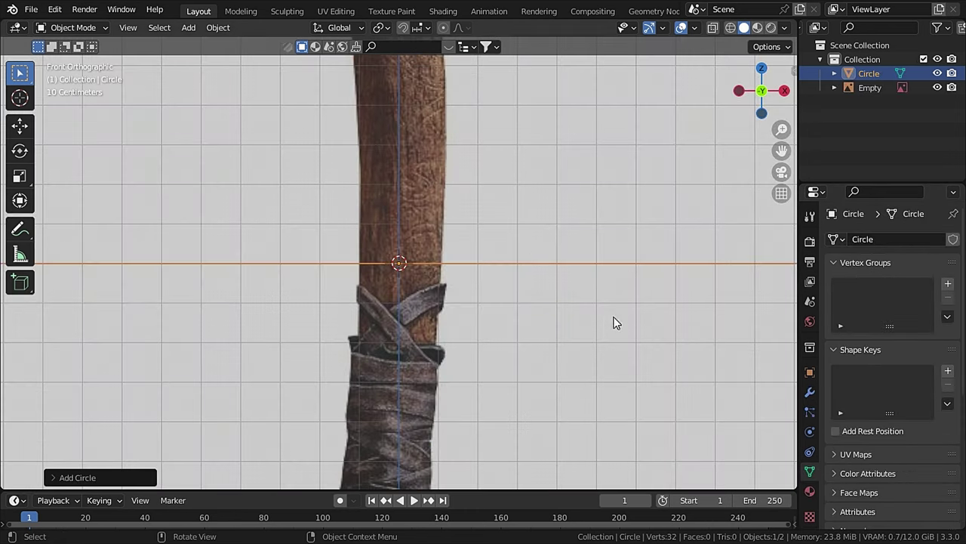
Step: Scale the circle down to the handle's width and align it with the handle along the X axis
key("s")
left_click(425, 300)
key("g")
key("x")
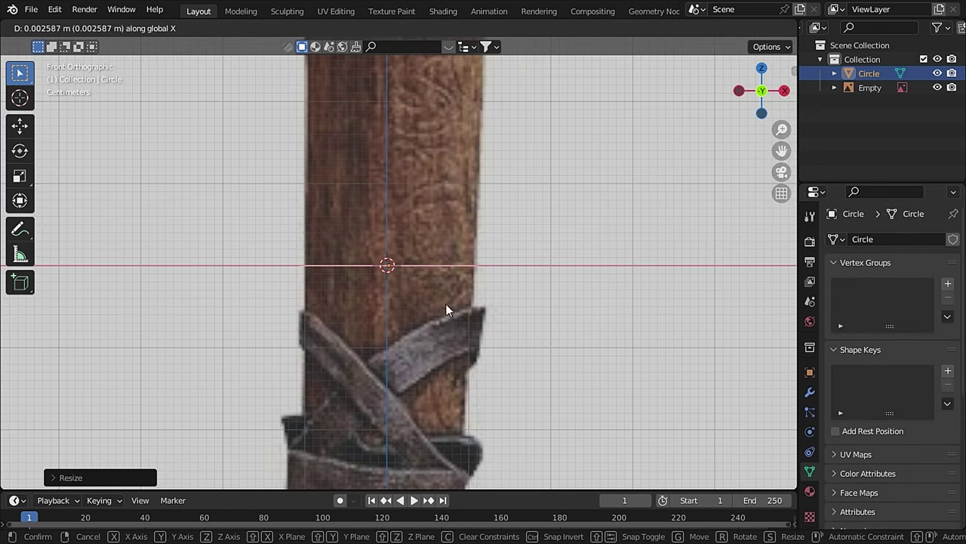
left_click(525, 311)
Step: Extrude the circle's vertices upward to form the first section of the handle
key("Tab")
scroll(221, 95, "down", 2)
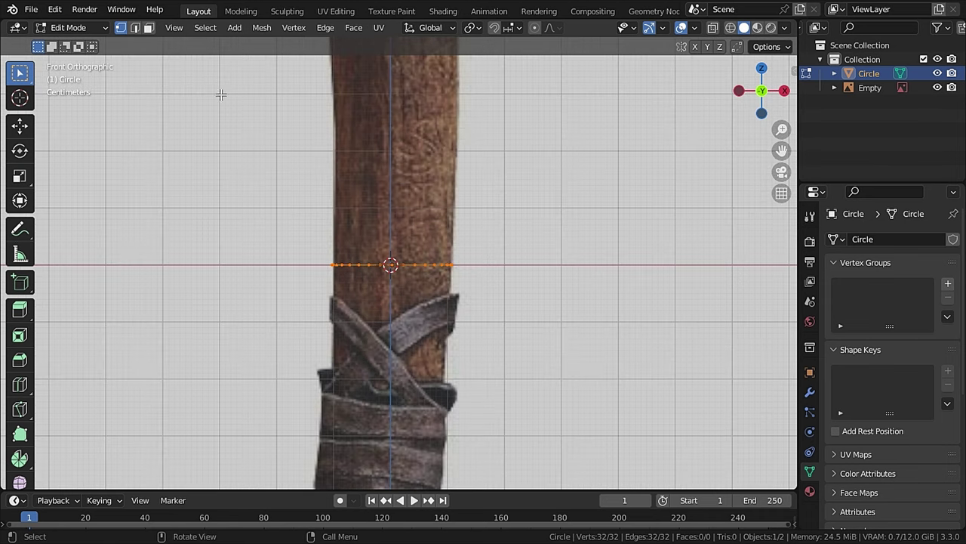
scroll(505, 236, "up", 1)
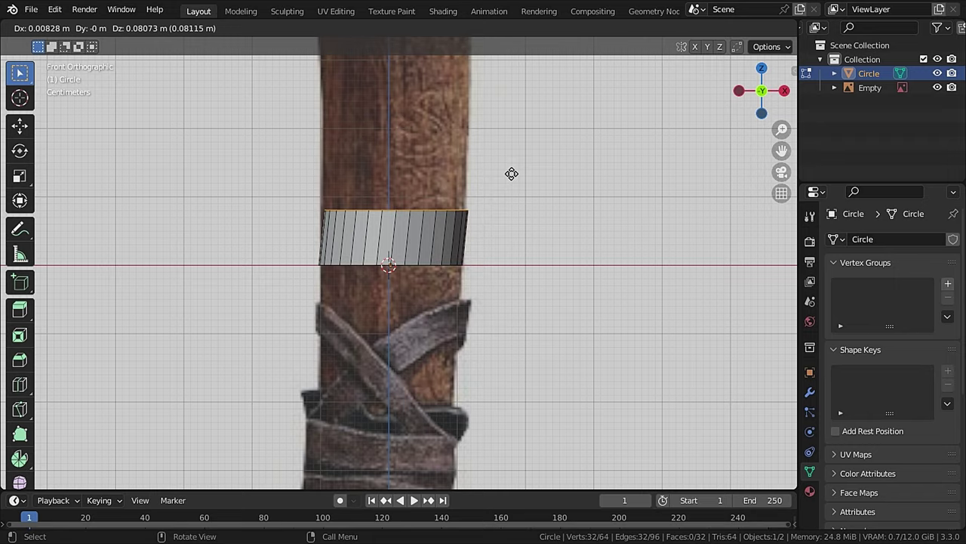
left_click(495, 85)
Step: Fit the handle's top ring to the reference by moving it along X and scaling it, and extrude another section up along Z
scroll(495, 86, "down", 3)
middle_click_drag(494, 85, 490, 234, "shift")
key("g")
key("x")
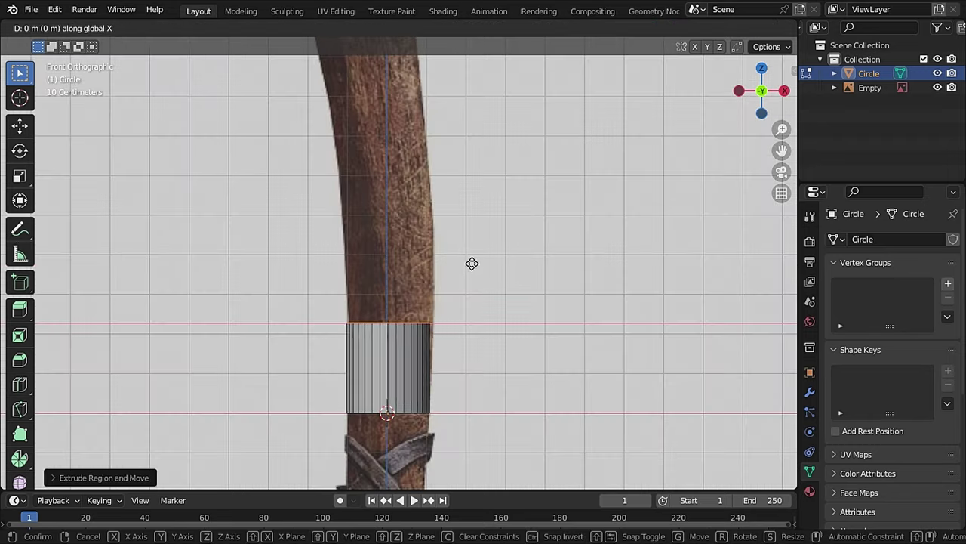
left_click(474, 264)
key("s")
left_click(529, 271)
key("e")
key("z")
left_click(573, 91)
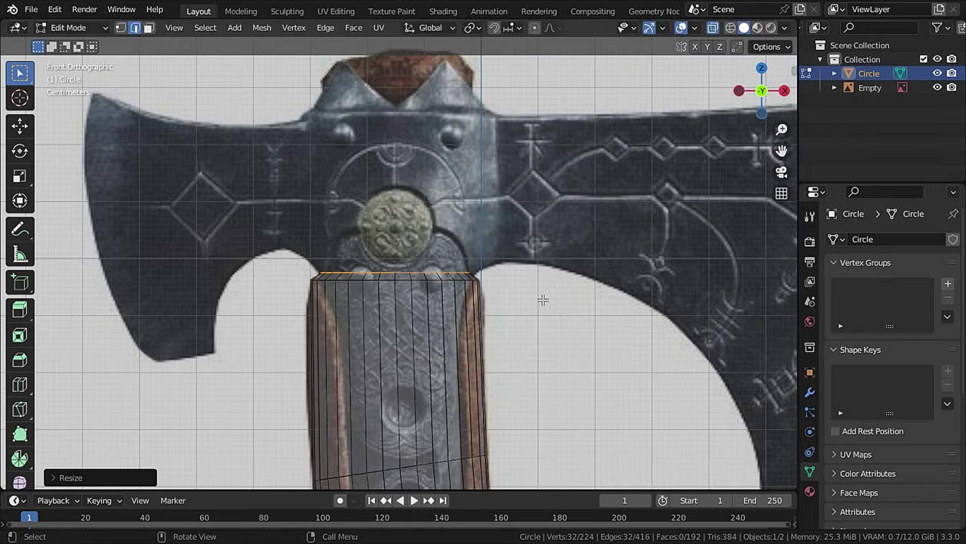
Step: Extrude the narrowed top ring of the handle up along Z into the axe head and adjust its height
key("e")
key("z")
left_click(635, 166)
key("g")
key("z")
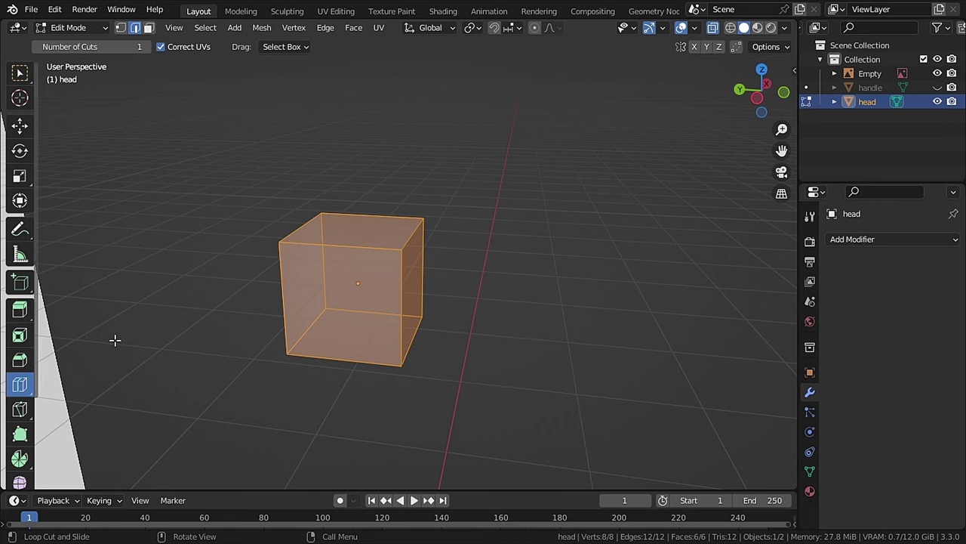
Step: Add a loop cut through the middle of the head cube and delete the faces of its +Y half
left_click_drag(347, 219, 320, 205)
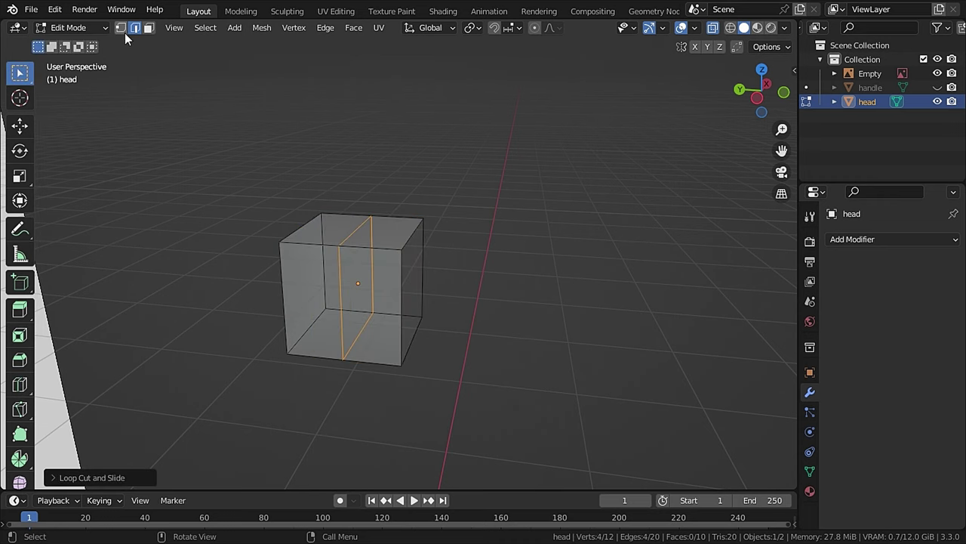
left_click(150, 28)
middle_click_drag(226, 151, 282, 197)
left_click_drag(232, 176, 348, 451)
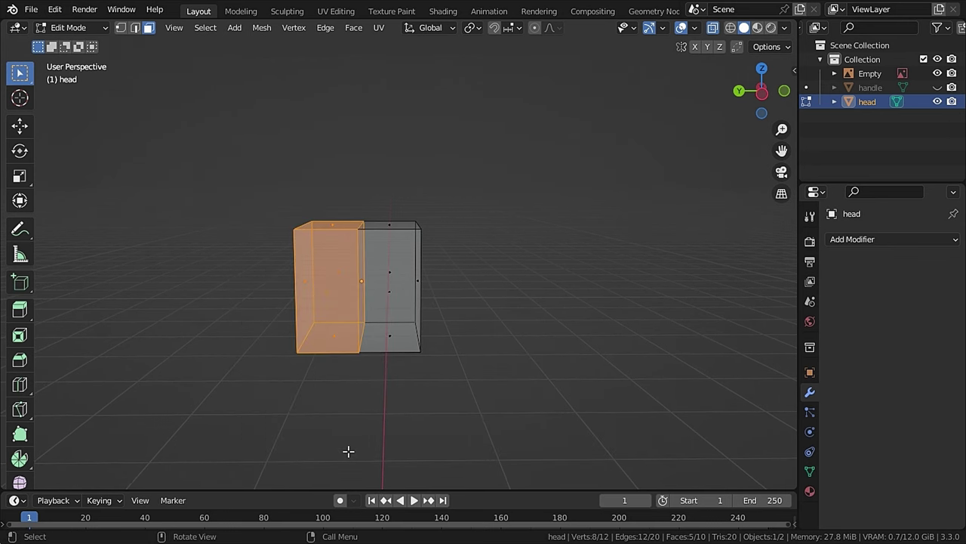
key("x")
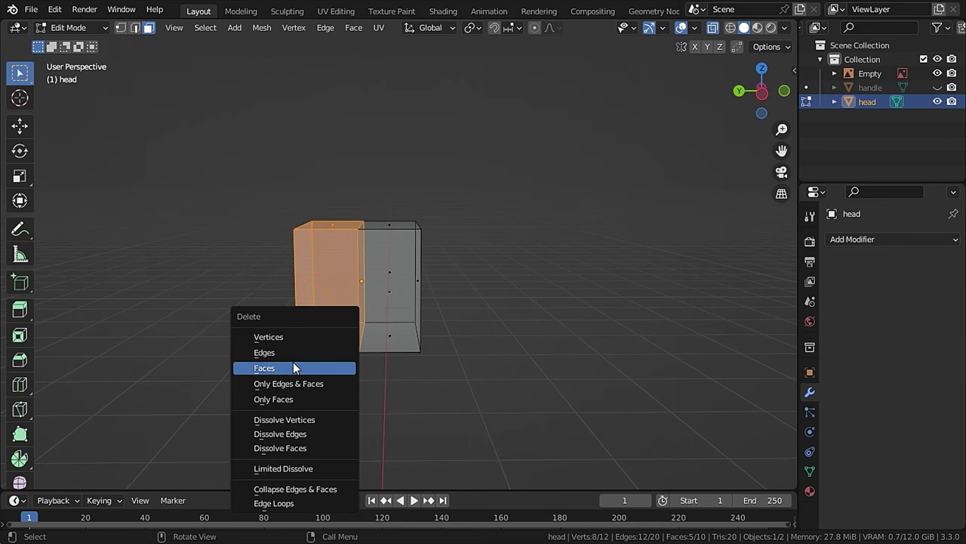
left_click(293, 367)
Step: Add a Mirror modifier to the head and mirror it on the Y axis only
left_click(866, 239)
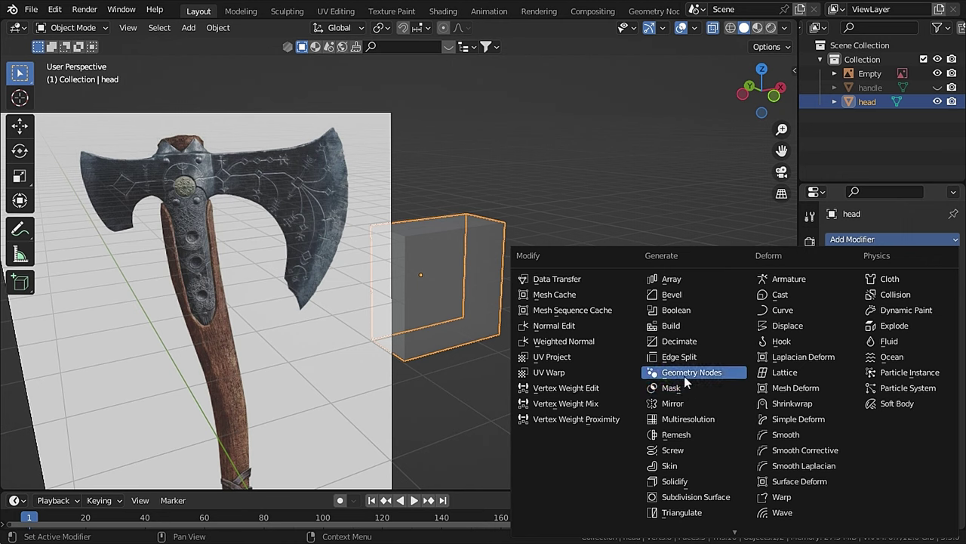
left_click(680, 402)
middle_click_drag(681, 397, 423, 268)
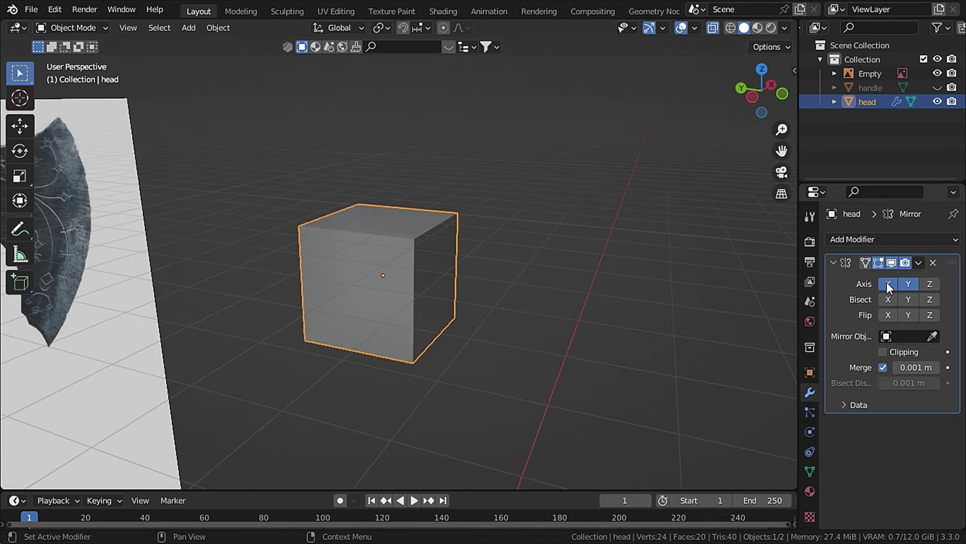
left_click(888, 284)
middle_click_drag(316, 287, 491, 329)
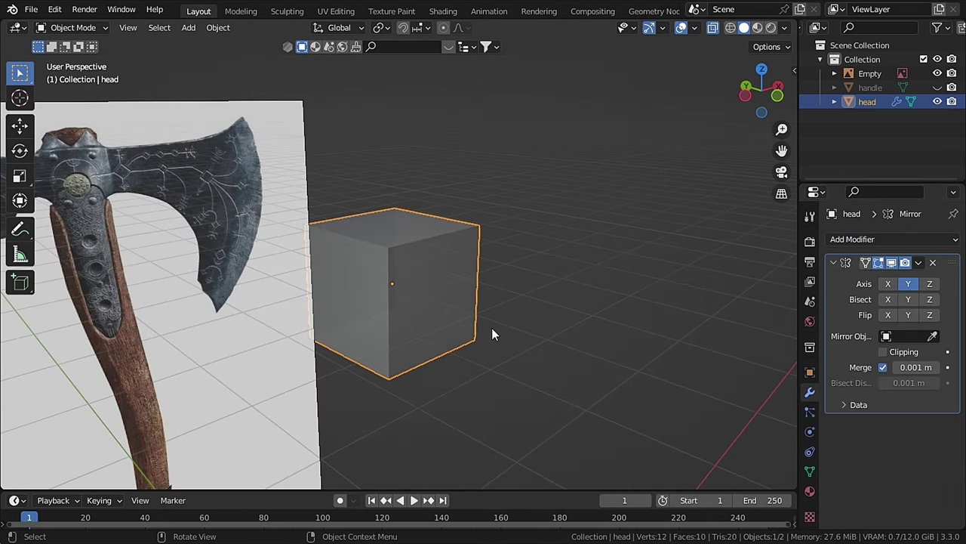
Step: Add a vertical loop cut through the blade's neck section and extrude the outer end farther along the reference blade
key("KP_1")
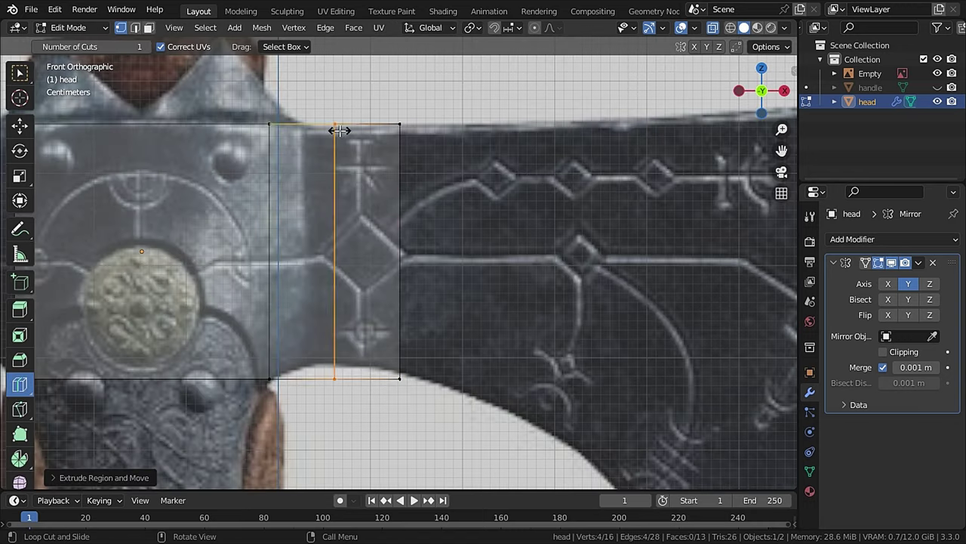
left_click(339, 131)
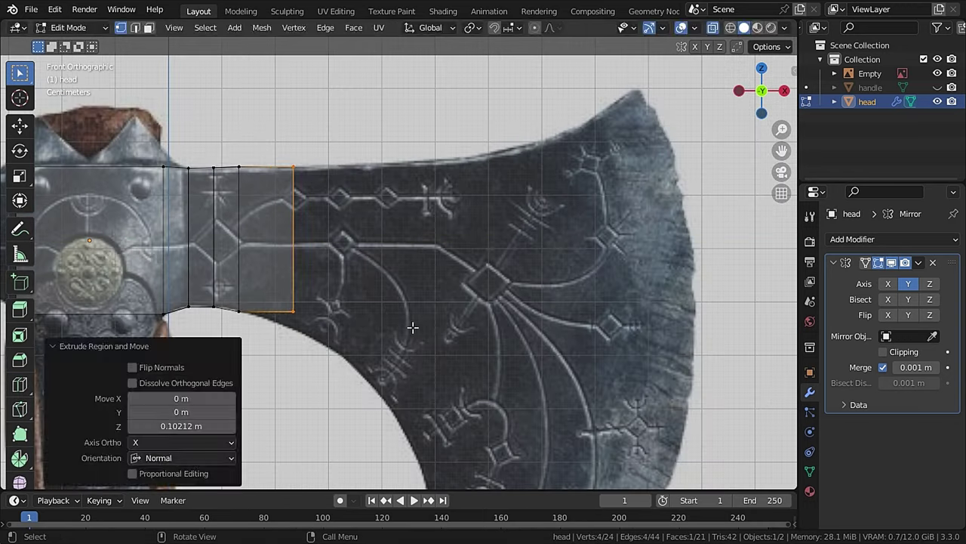
key("g")
key("z")
key("e")
left_click(494, 353)
Step: Shift the blade's end vertices along X and Z to match the outline and extrude one more section
key("g")
key("x")
key("g")
key("z")
key("e")
key("g")
key("z")
left_click(446, 120)
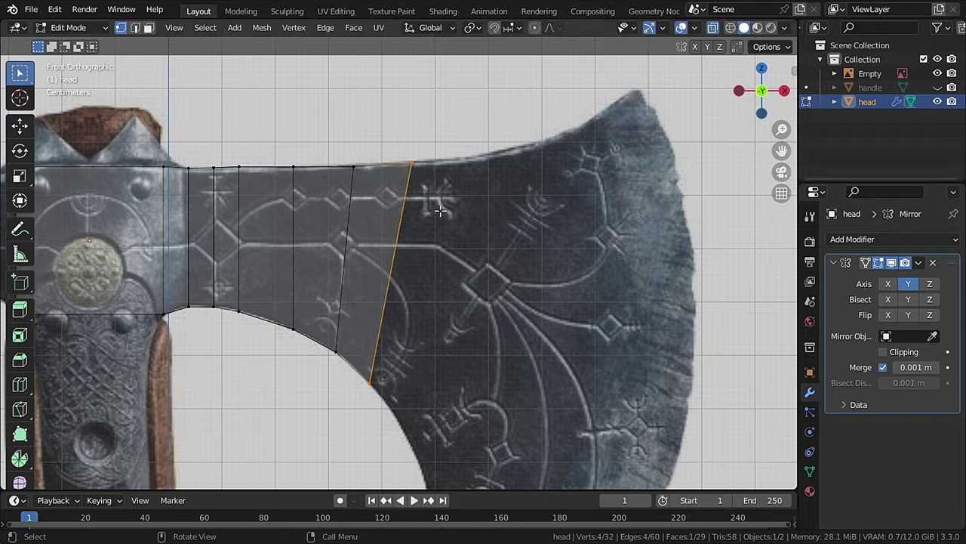
Step: Extrude the front blade's outer end in further sections toward the upper tip, shifting the vertices along X to follow the reference outline
key("e")
middle_click_drag(491, 438, 462, 317, "shift")
key("g")
key("x")
middle_click_drag(505, 106, 480, 240, "shift")
key("e")
middle_click_drag(454, 484, 463, 345, "shift")
middle_click_drag(544, 97, 517, 192, "shift")
key("e")
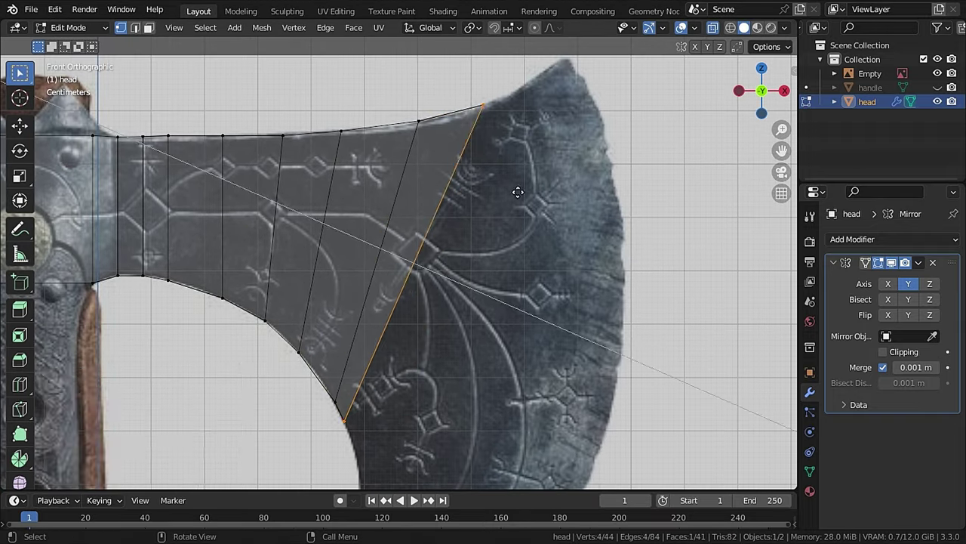
key("e")
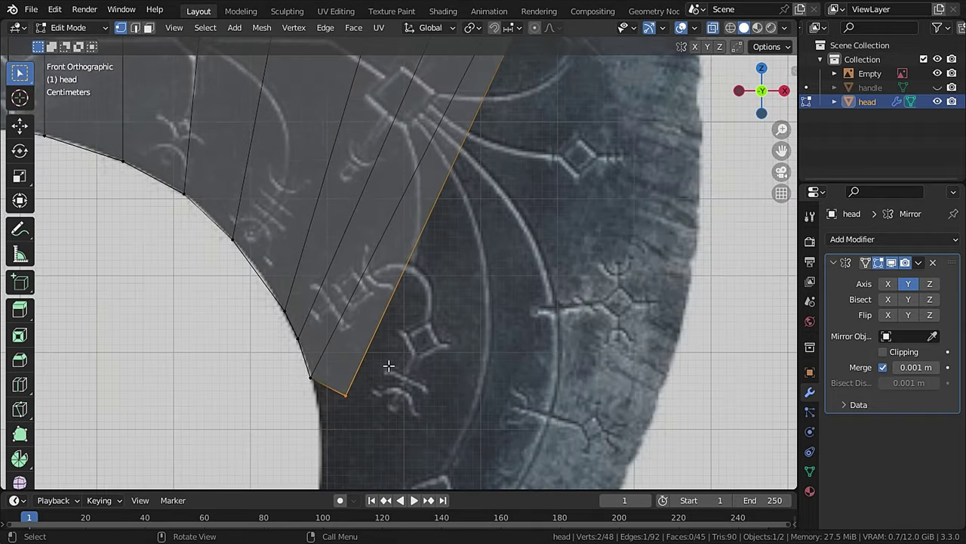
Step: Extrude the front blade's outer end past the upper tip and shift its end vertices along X toward the reference edge
left_click(399, 362)
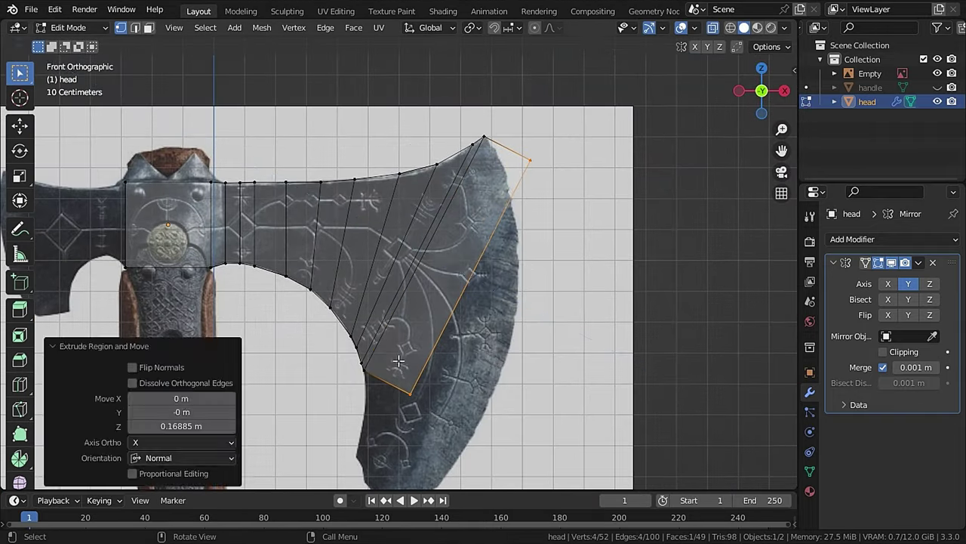
scroll(400, 366, "up", 2)
key("g")
key("x")
left_click_drag(576, 71, 612, 110)
key("g")
key("x")
Step: Extrude more sections down the front blade and slide their vertices along X onto the inner curve of the reference
key("e")
key("g")
key("x")
key("e")
key("g")
key("x")
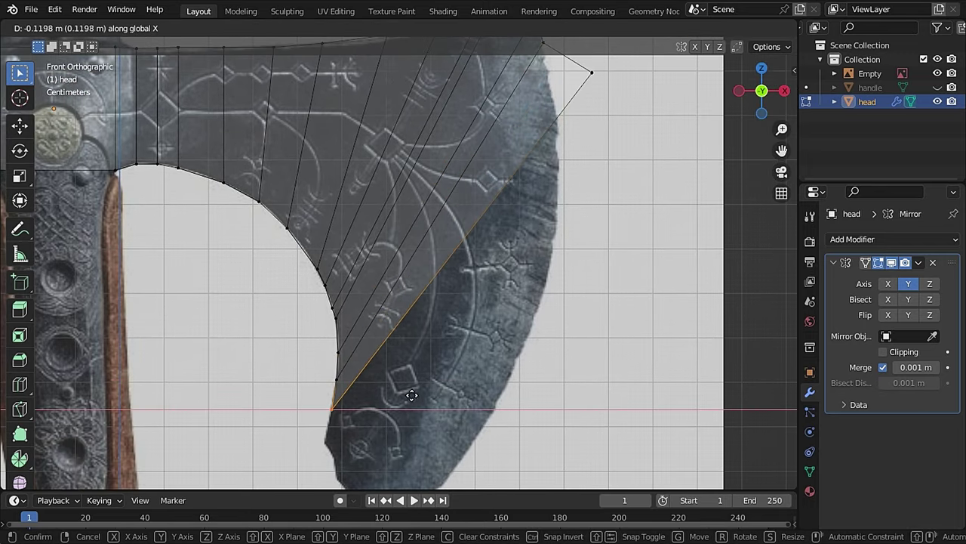
left_click(412, 395)
key("g")
key("x")
Step: Extrude the lower front blade in sections toward its bottom point, moving the end vertices along X and Z to match the outline
mouse_move(411, 395)
middle_mouse_down("shift")
mouse_move(395, 444)
mouse_move(407, 397)
middle_mouse_up("shift")
key("e")
key("g")
key("z")
key("g")
key("x")
middle_click_drag(381, 446, 411, 383, "shift")
key("e")
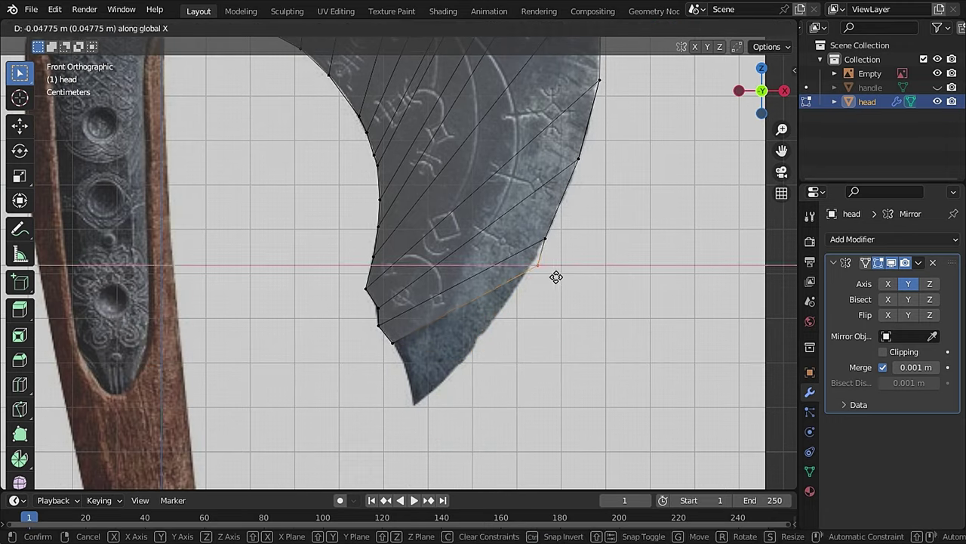
key("e")
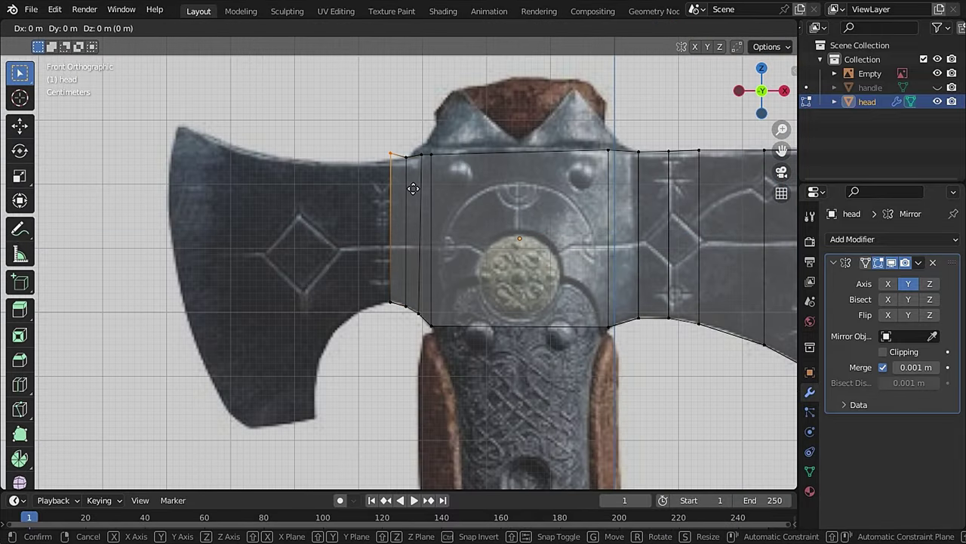
Step: Extrude the opposite side of the head into the small rear blade, moving the end vertices to fit its reference outline
left_click(373, 334)
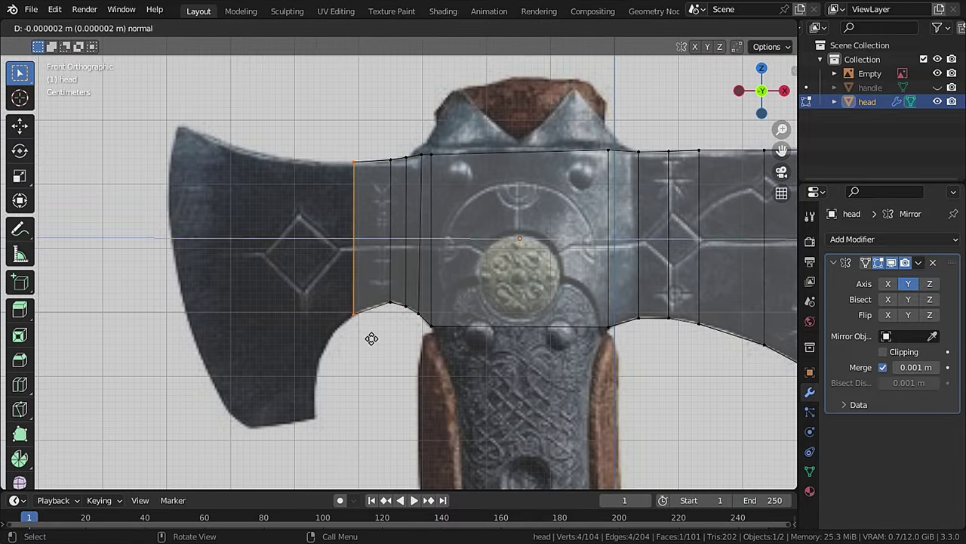
key("z")
left_click(302, 194)
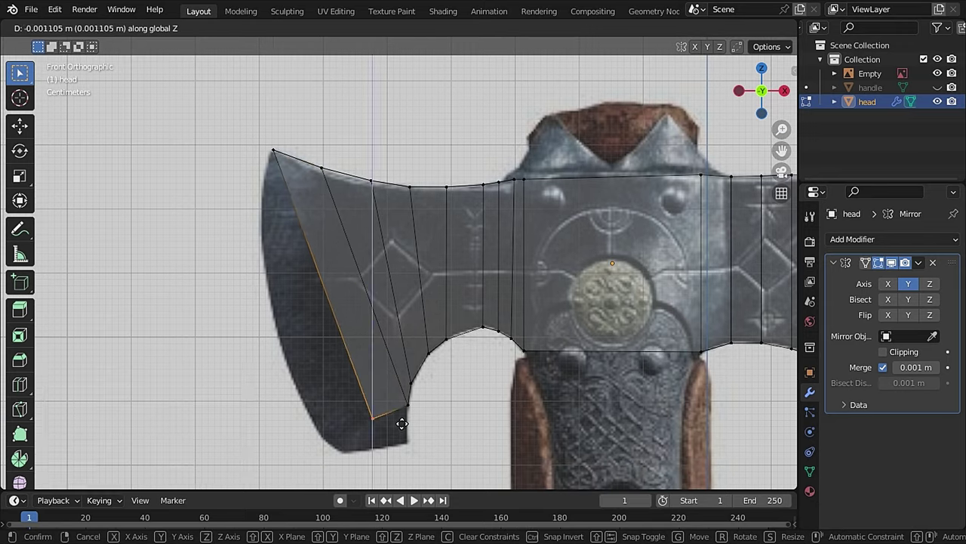
left_click(402, 423)
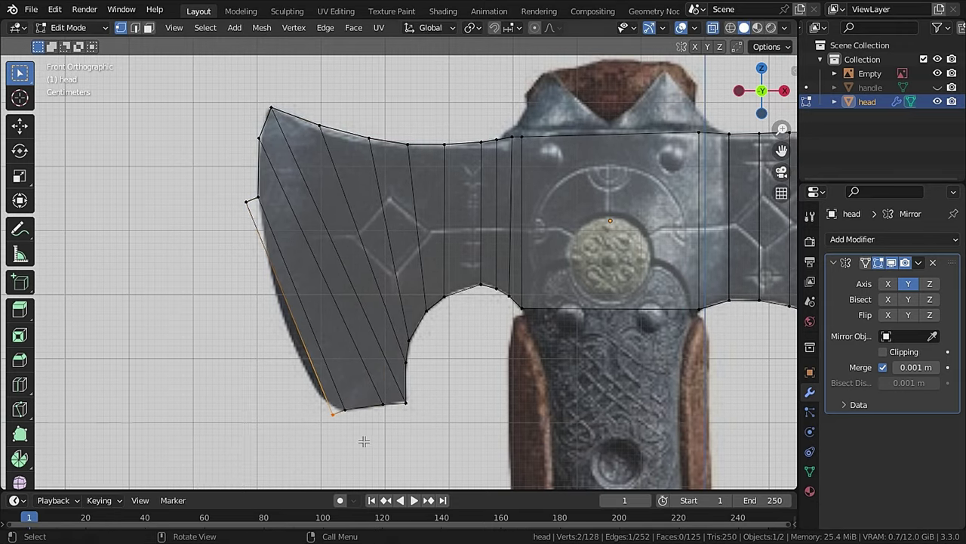
key("g")
left_click(234, 189)
key("e")
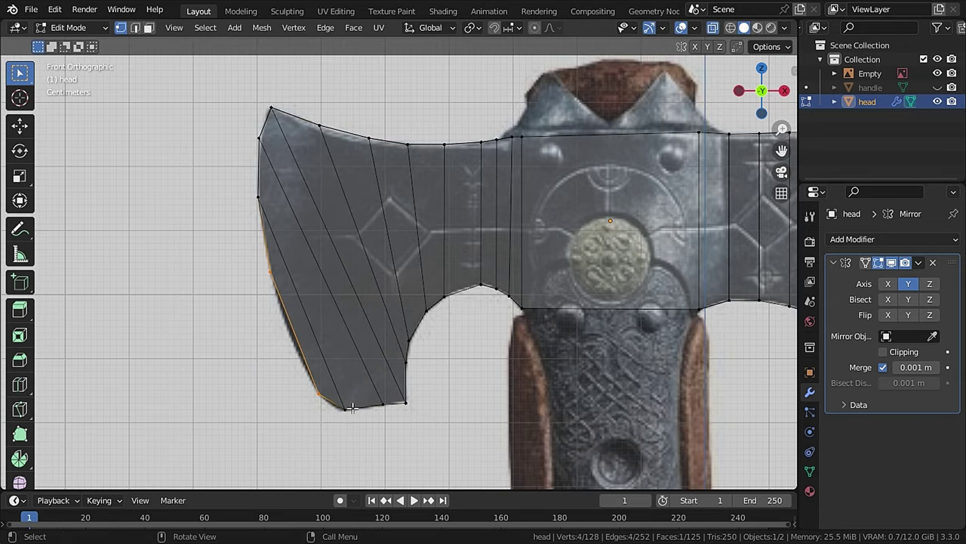
left_click(378, 345)
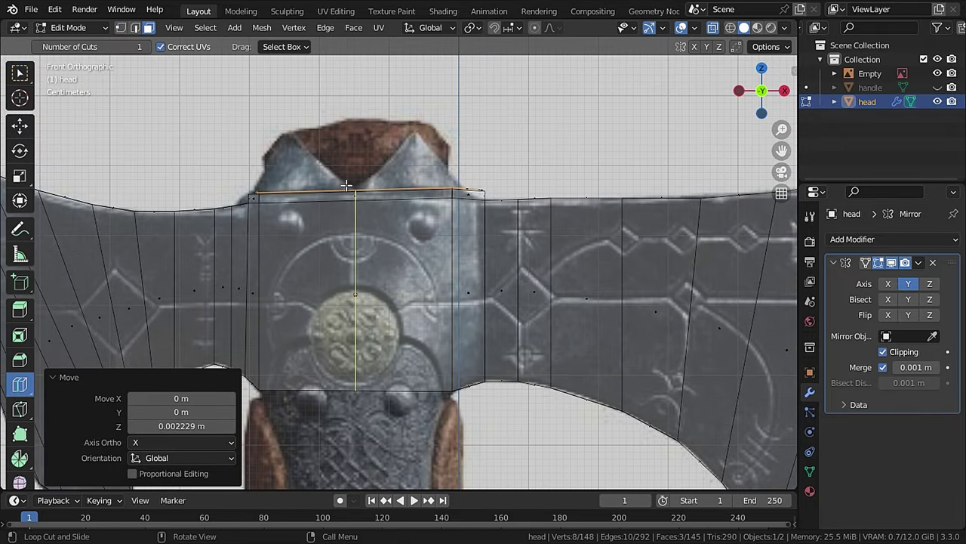
Step: Add a vertical loop cut through the middle of the head's central block and extrude one half of its top upward
left_click(362, 180)
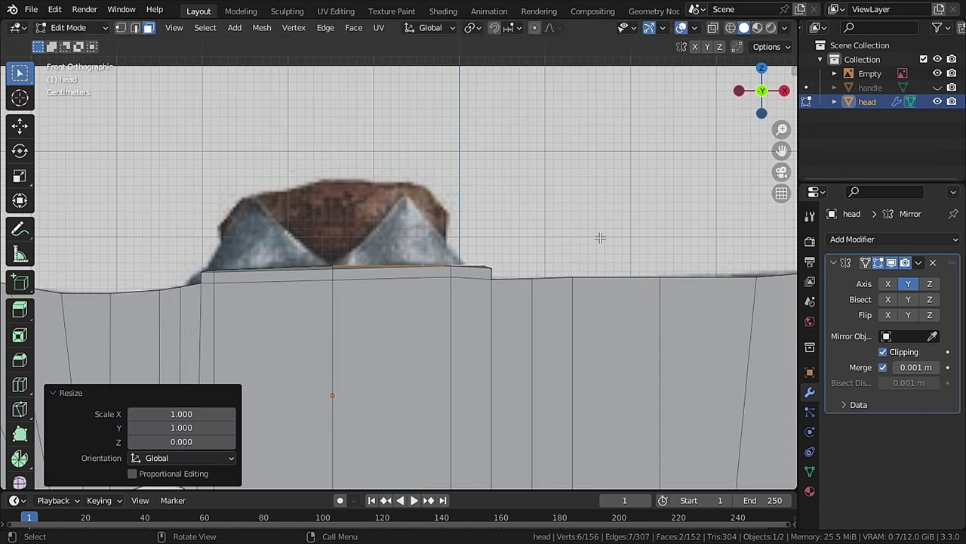
key("e")
left_click(608, 164)
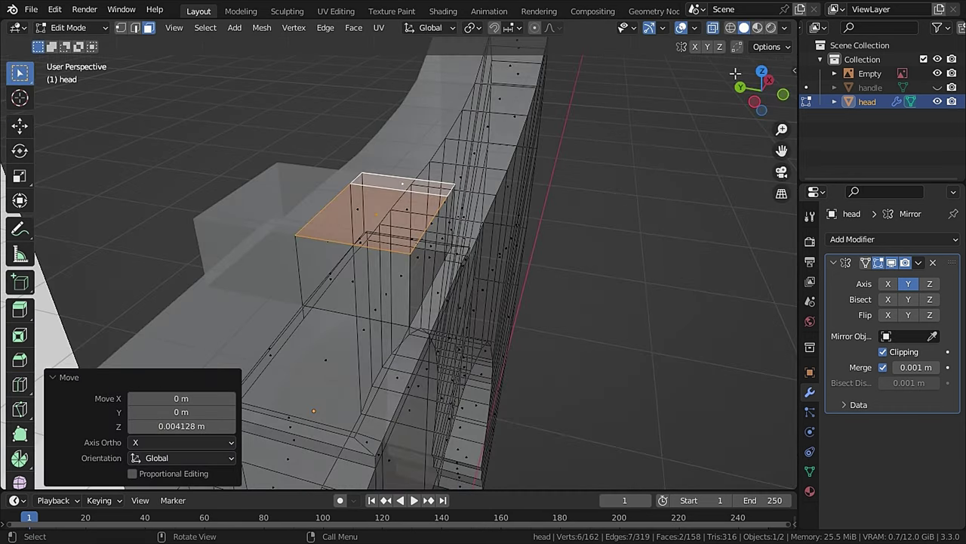
Step: Taper the extruded top into a pointed spike by scaling its top faces along Y and X
key("s")
key("y")
left_click(494, 310)
key("s")
key("y")
left_click(494, 309)
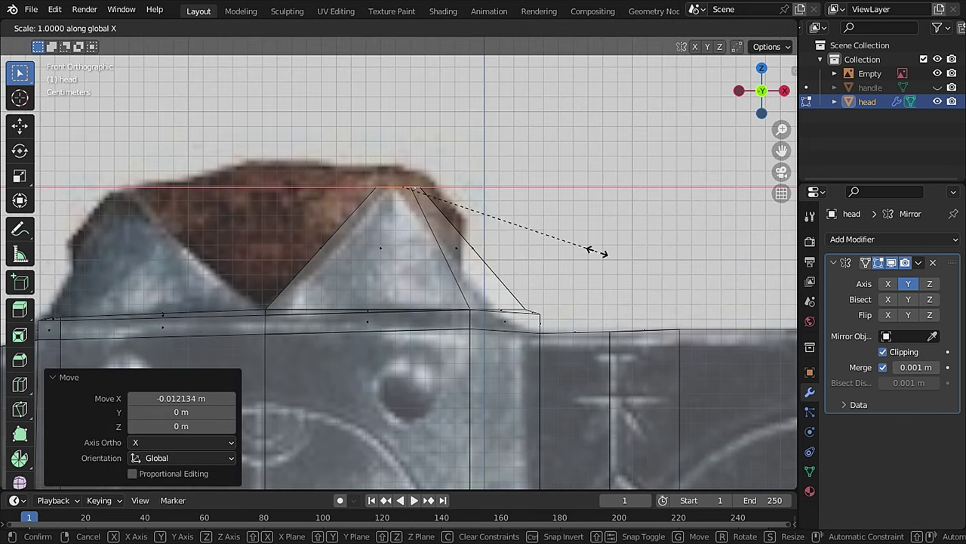
left_click(501, 244)
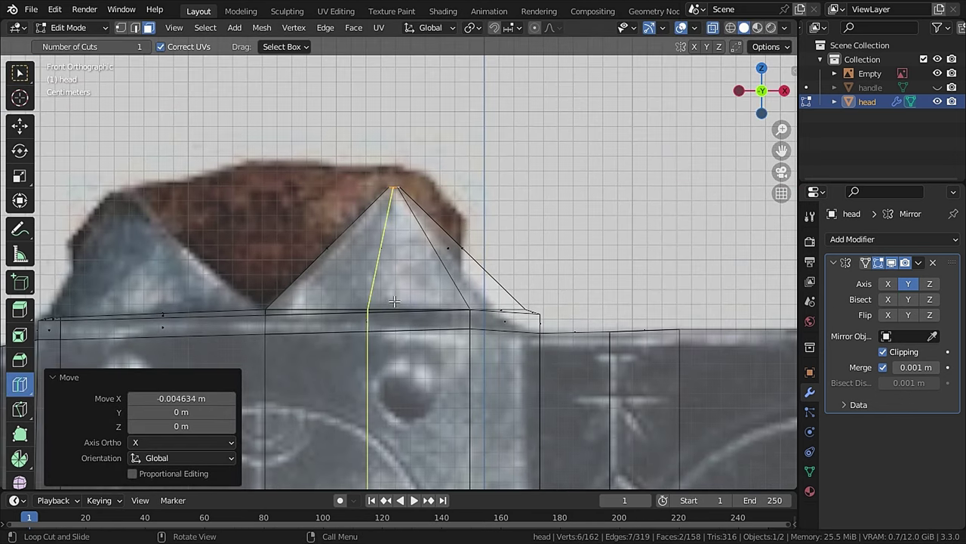
Step: Add two horizontal loop cuts around the spike, scale them inward and shift them about -0.005 m along X to match the reference
left_click(367, 249)
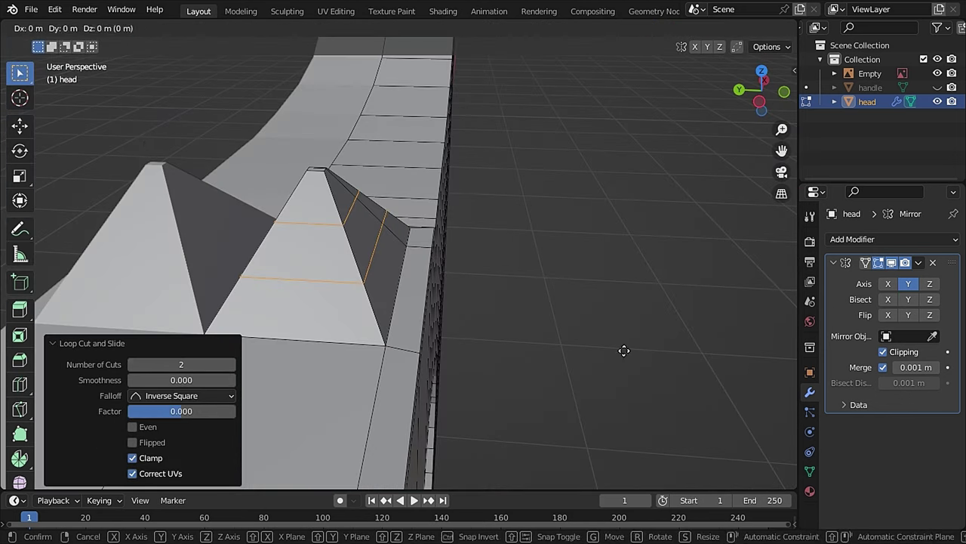
key("s")
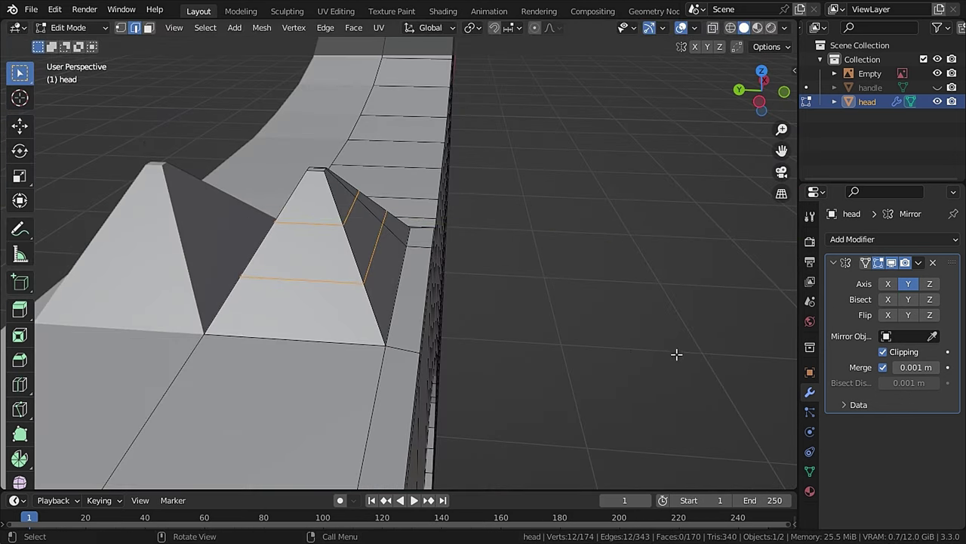
left_click(554, 339)
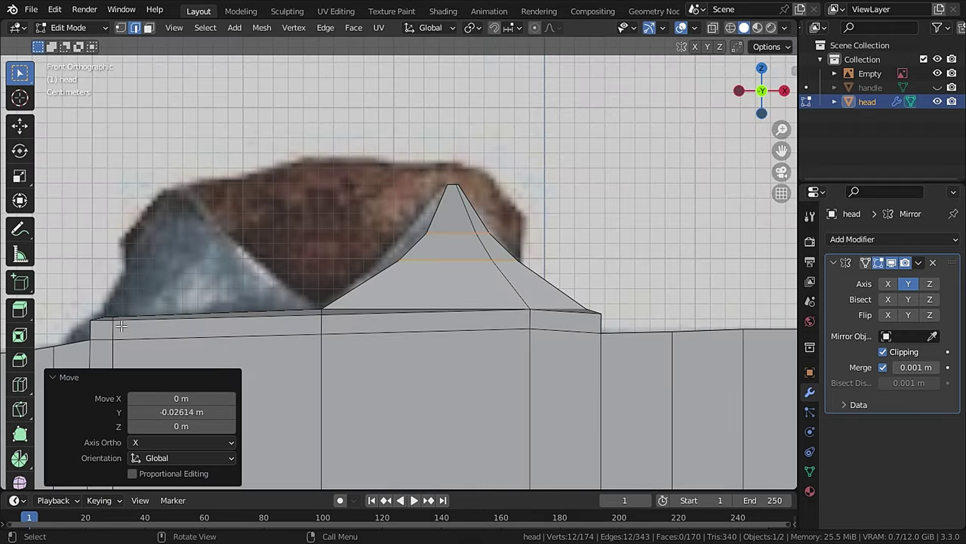
key("g")
key("x")
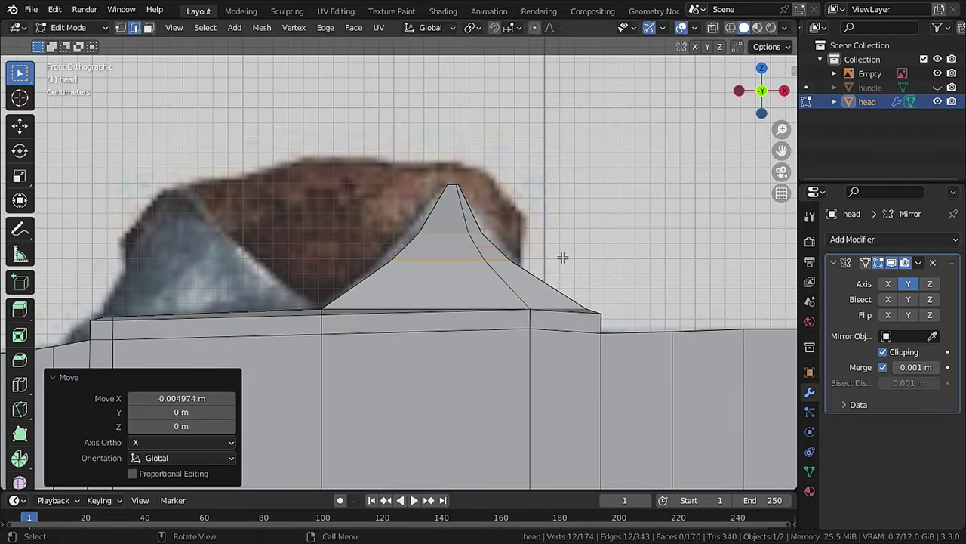
key("s")
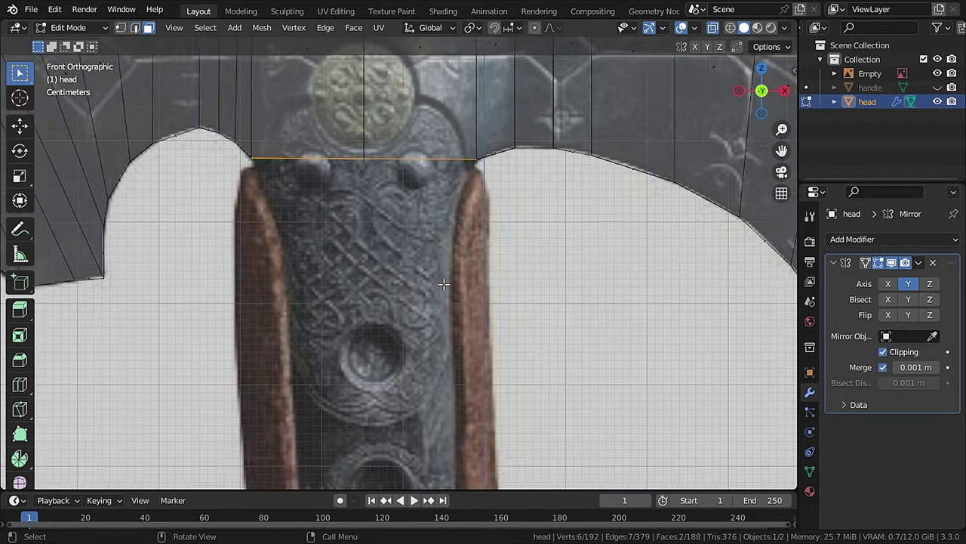
Step: Extrude the underside of the central block downward, then scale and shift it along X to fit the metal plate on the handle
key("e")
key("s")
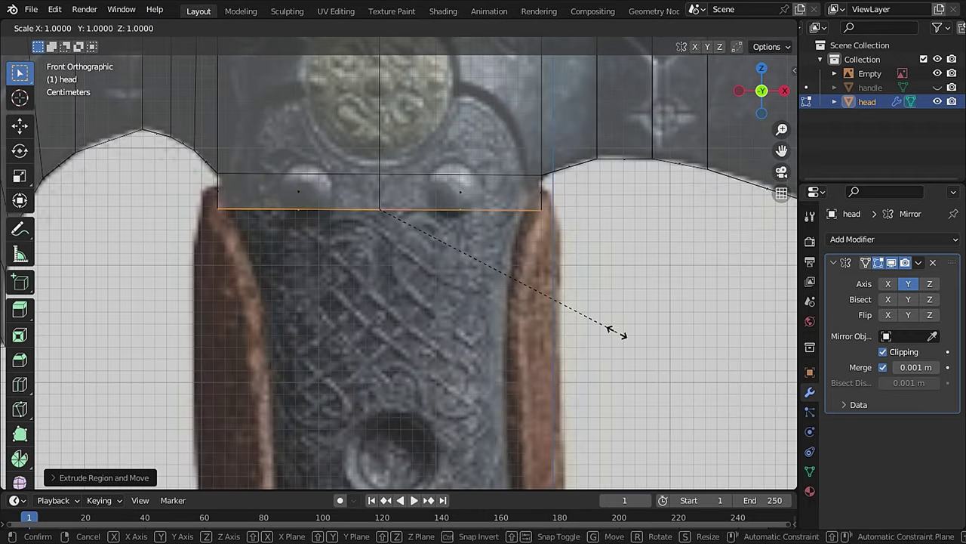
left_click(593, 391)
key("g")
key("x")
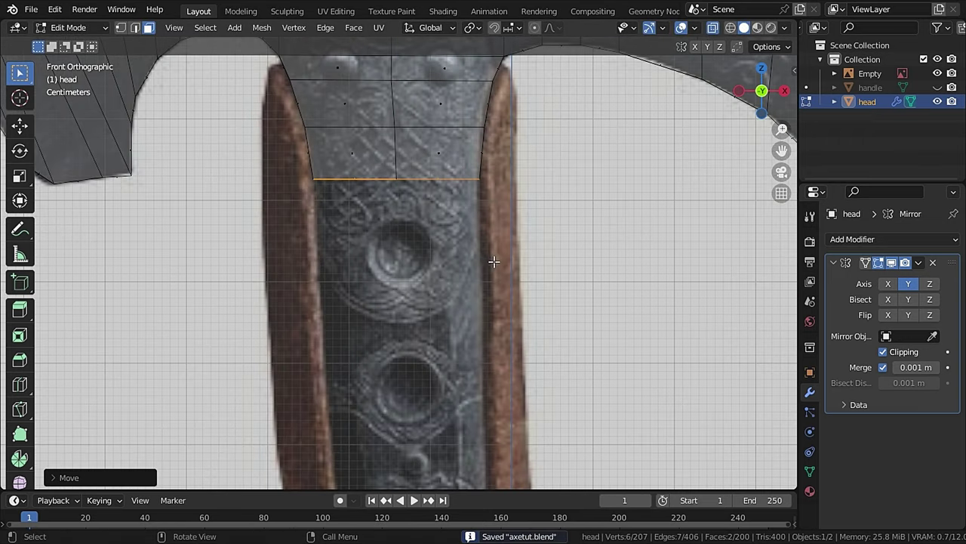
Step: Extrude the metal plate farther down past the round recesses and shift its lower end along X to follow the handle
key("e")
left_click(517, 326)
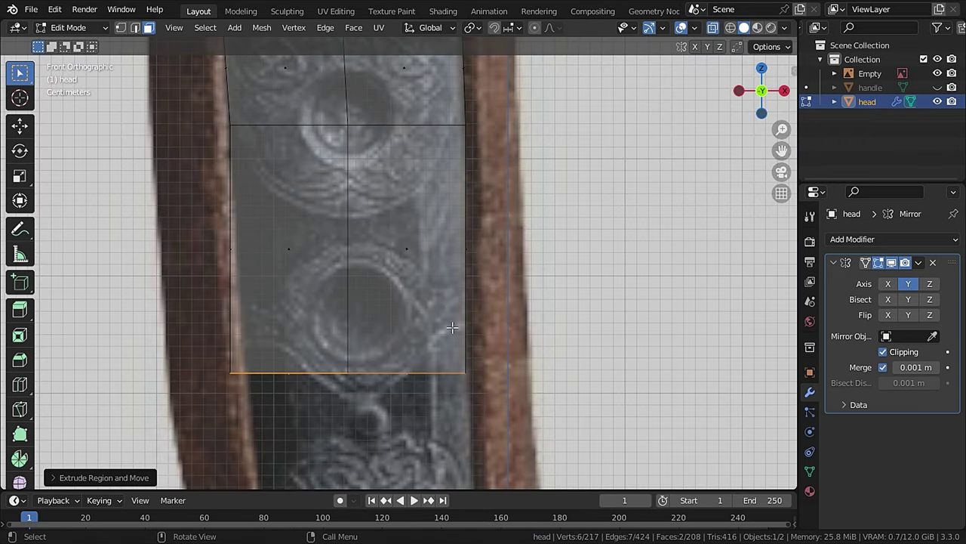
key("g")
key("x")
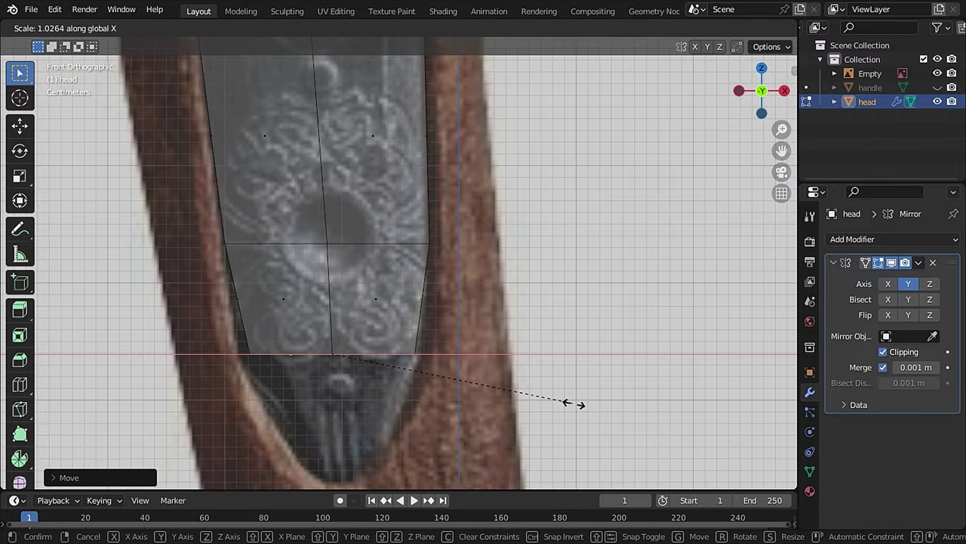
Step: Extrude the plate's last sections down to its rounded lower tip and narrow them by scaling along X
key("e")
left_click(627, 484)
key("s")
key("x")
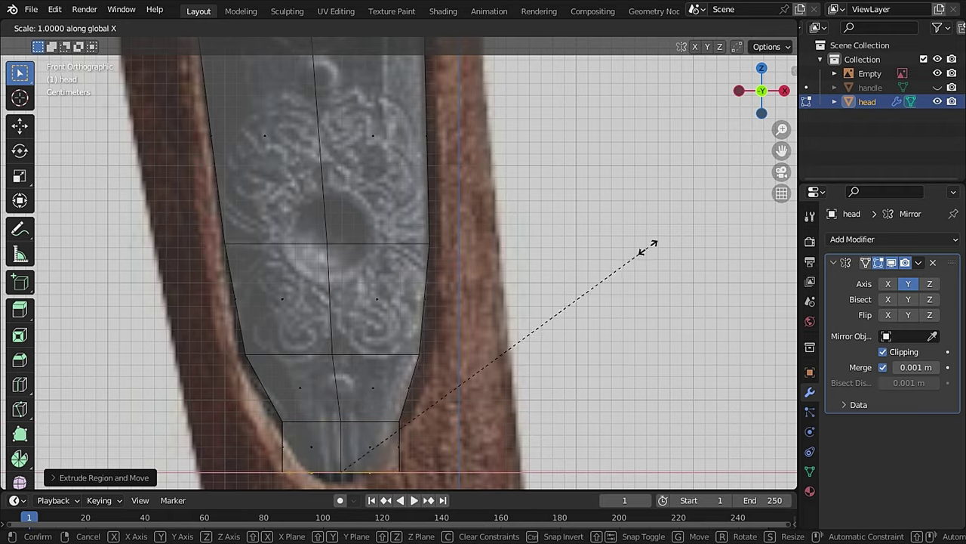
left_click(647, 247)
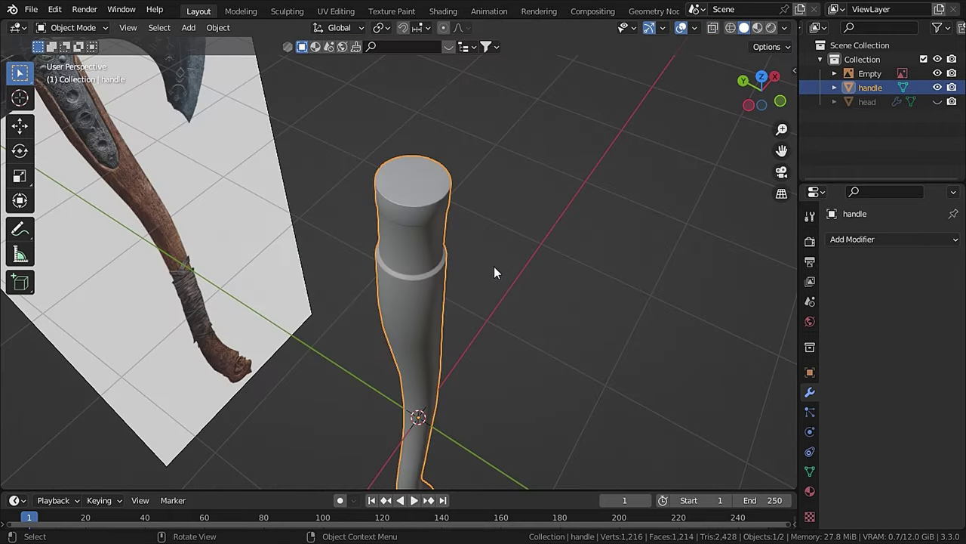
Step: Apply the scale of the handle object
middle_click_drag(494, 266, 463, 259)
middle_click_drag(557, 288, 560, 301)
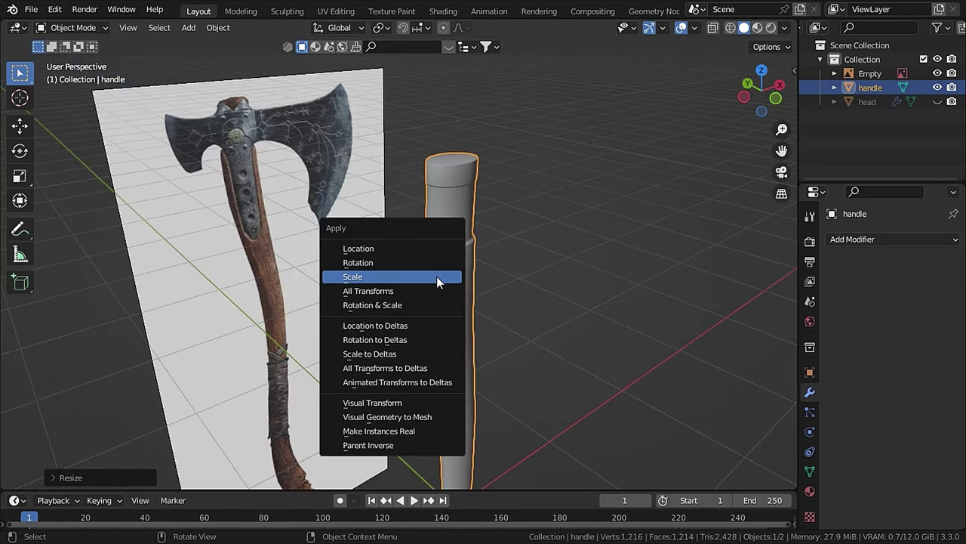
left_click(436, 275)
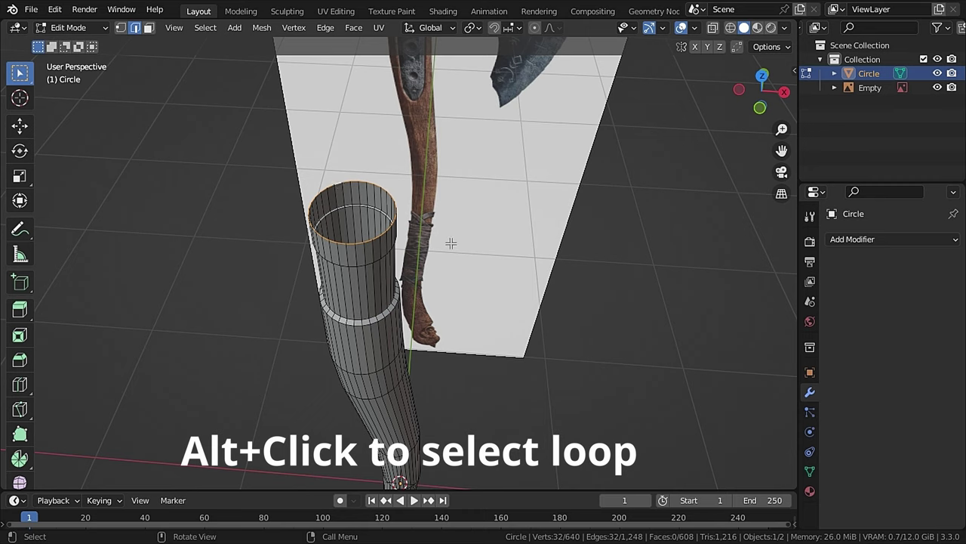
Step: Close the open edge loop at the top of the handle with Grid Fill
key("F3")
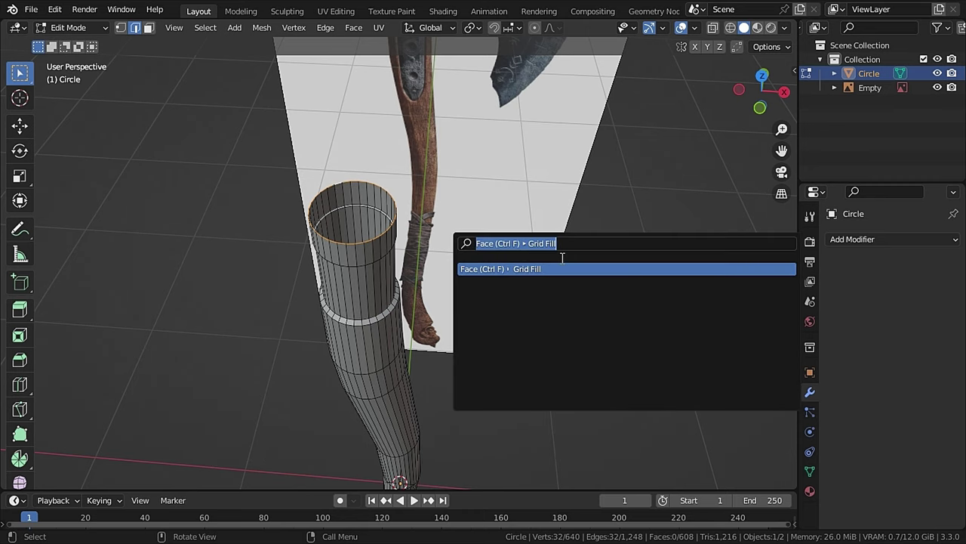
key("BackSpace")
type("gr")
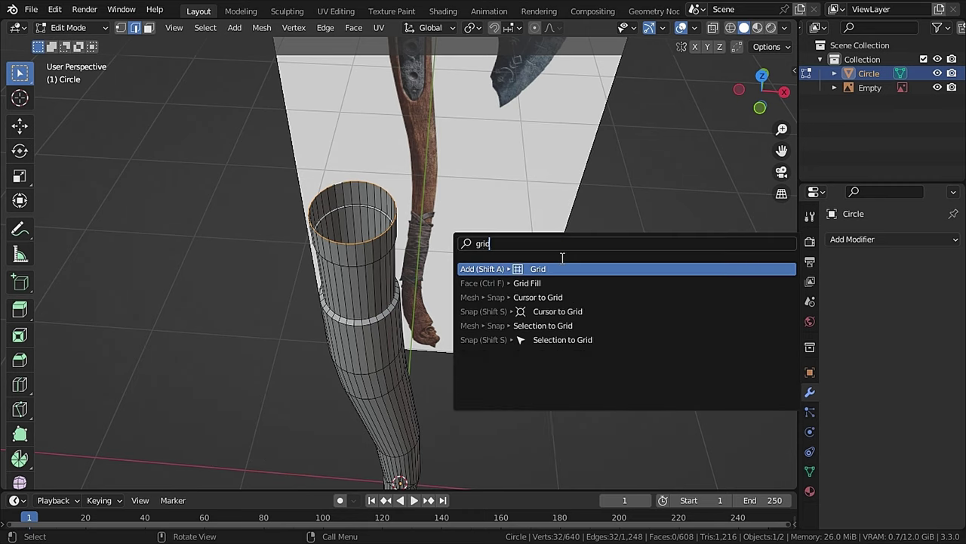
type("id")
left_click(549, 283)
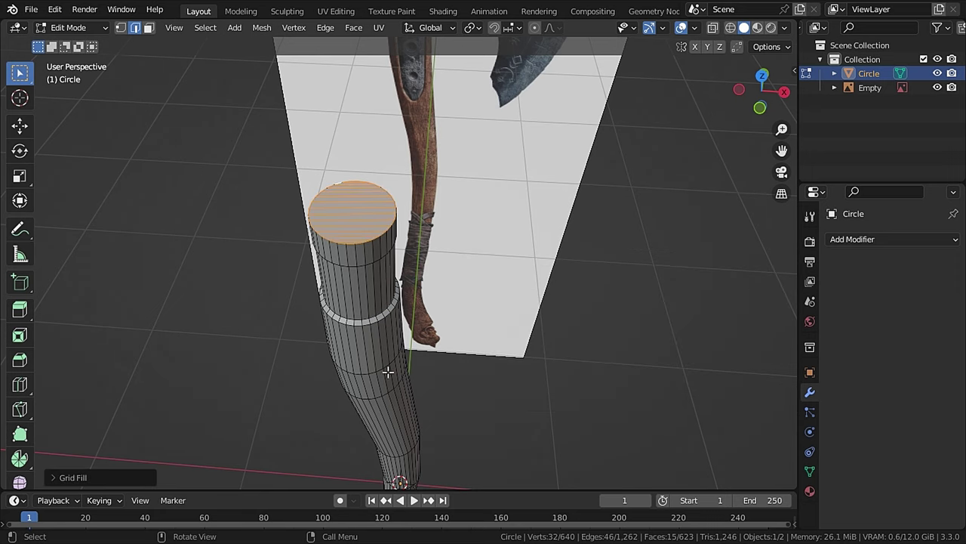
Step: Return the handle to Object Mode and open the Apply transform options
middle_click_drag(388, 372, 362, 355)
left_click(79, 28)
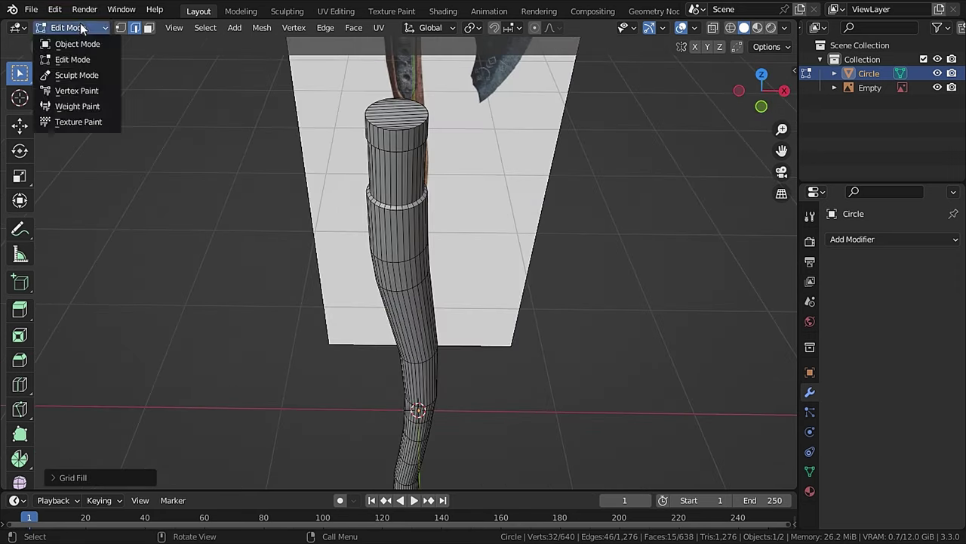
left_click(77, 44)
key("ctrl+a")
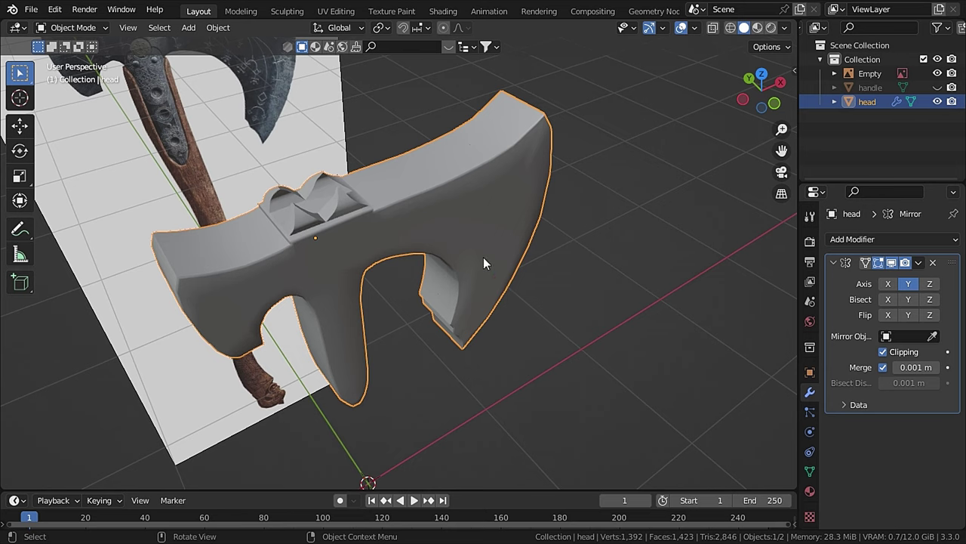
Step: Select the strip of faces along the large blade's cutting edge on the axe head in Edit Mode
middle_click_drag(342, 163, 409, 177, "shift")
left_click(83, 29)
left_click(77, 53)
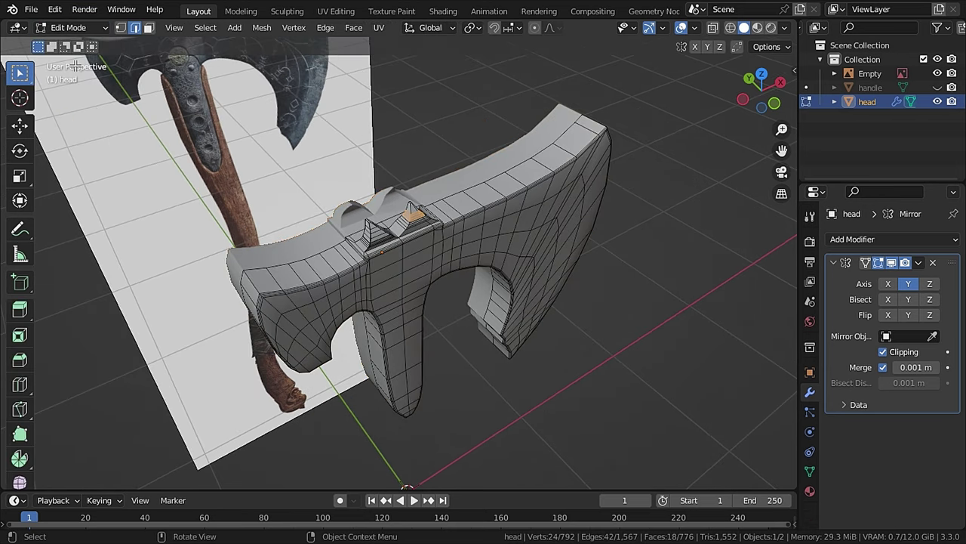
middle_click_drag(461, 154, 448, 59)
left_click(337, 324, "ctrl")
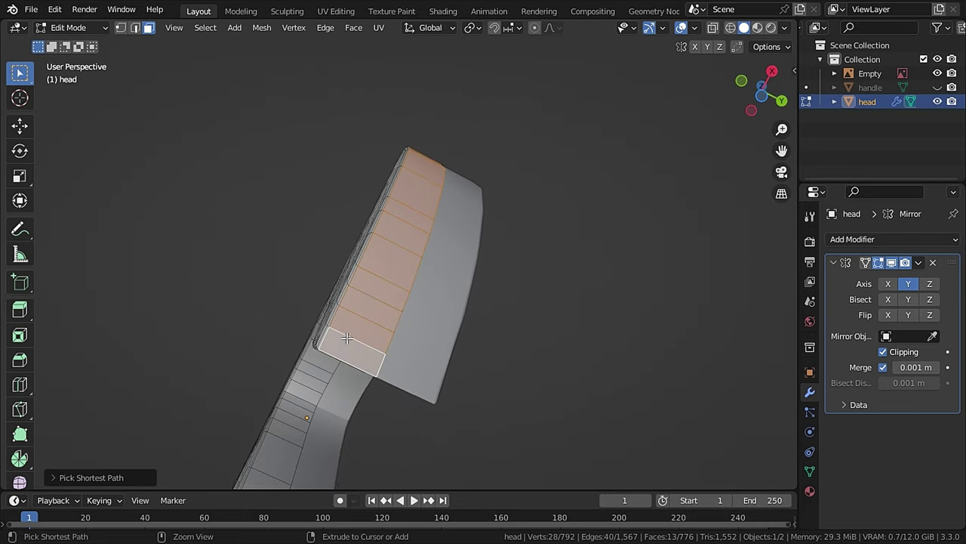
middle_click_drag(337, 324, 398, 213)
scroll(399, 213, "down", 4)
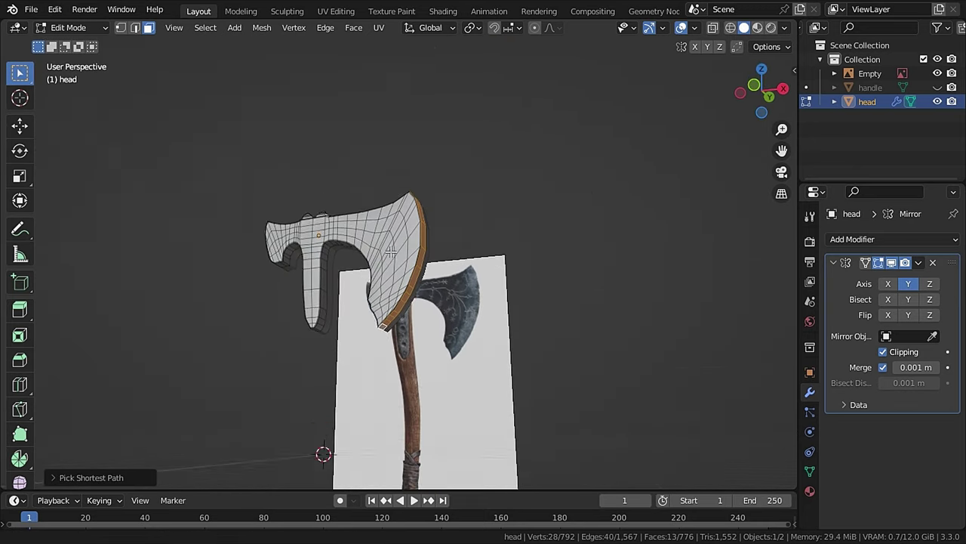
middle_click_drag(397, 317, 441, 365)
key("KP_7")
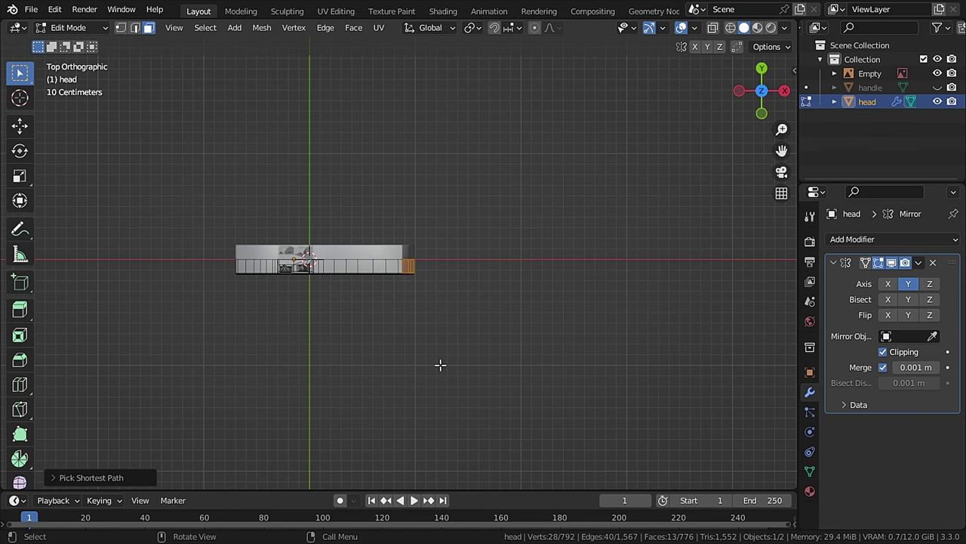
Step: Thin the blade's cutting edge by moving the selected faces along Y with Smooth, Connected Only proportional editing and an adjusted influence radius
scroll(440, 364, "up", 8)
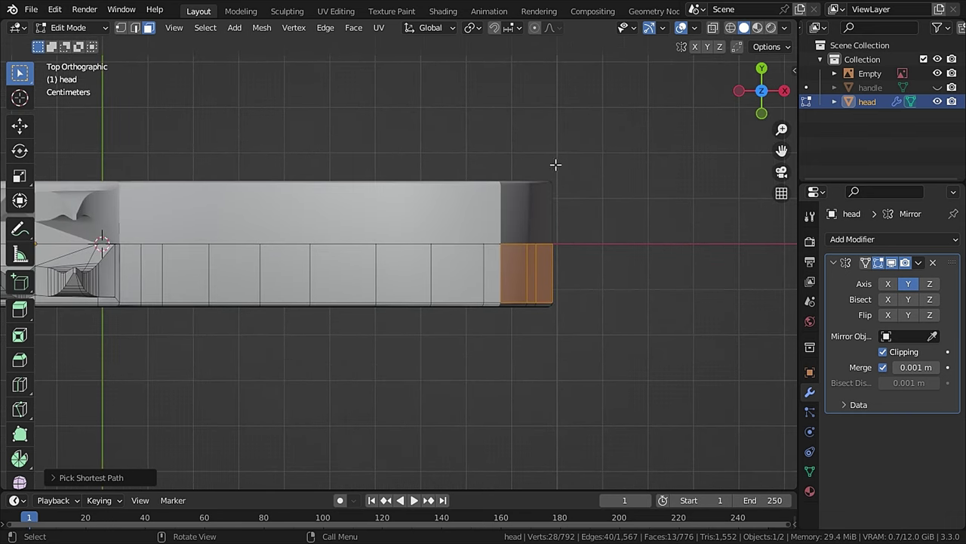
left_click(559, 29)
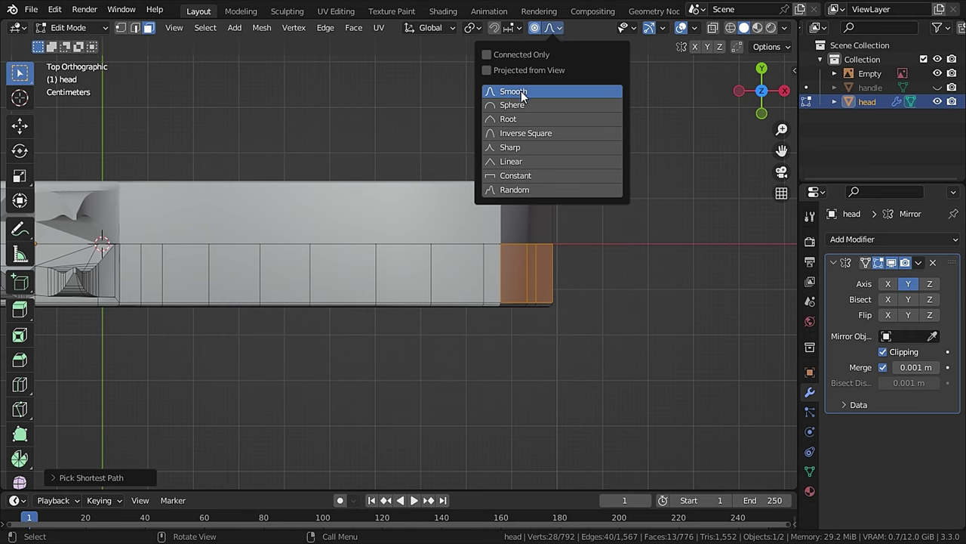
left_click(490, 53)
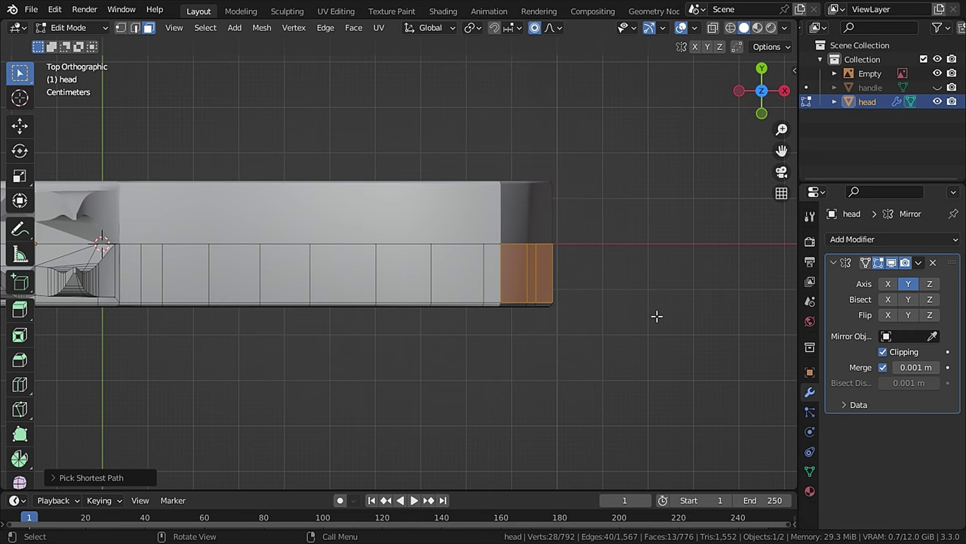
key("g")
key("y")
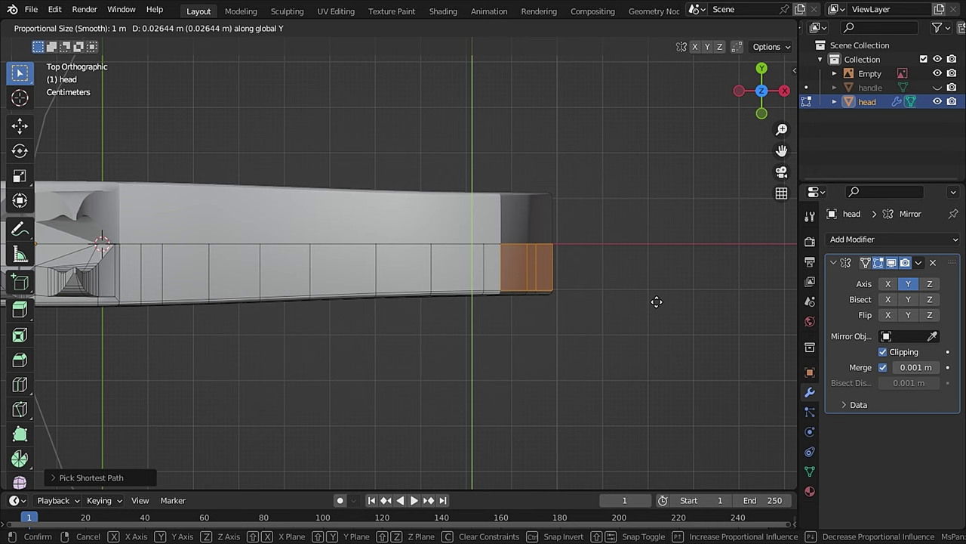
scroll(660, 276, "down", 5)
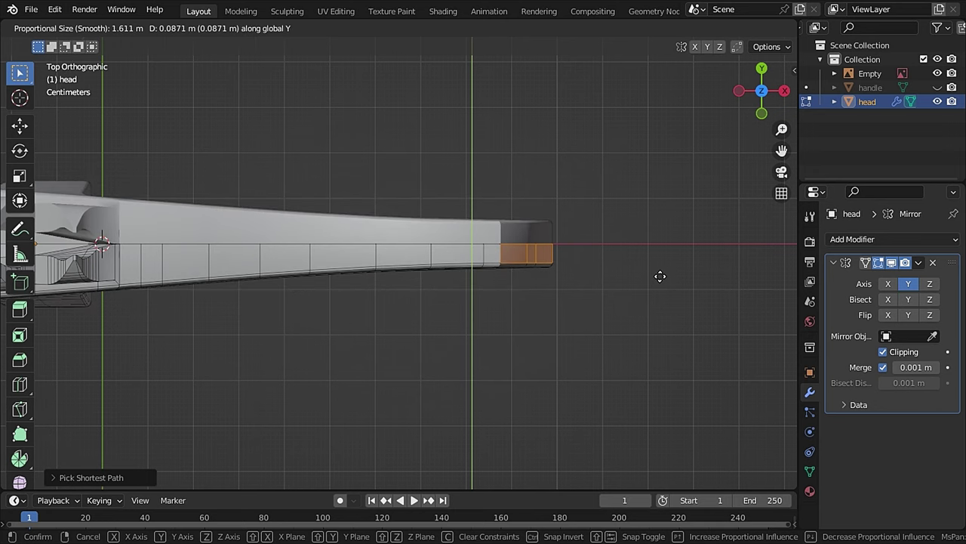
scroll(660, 277, "up", 19)
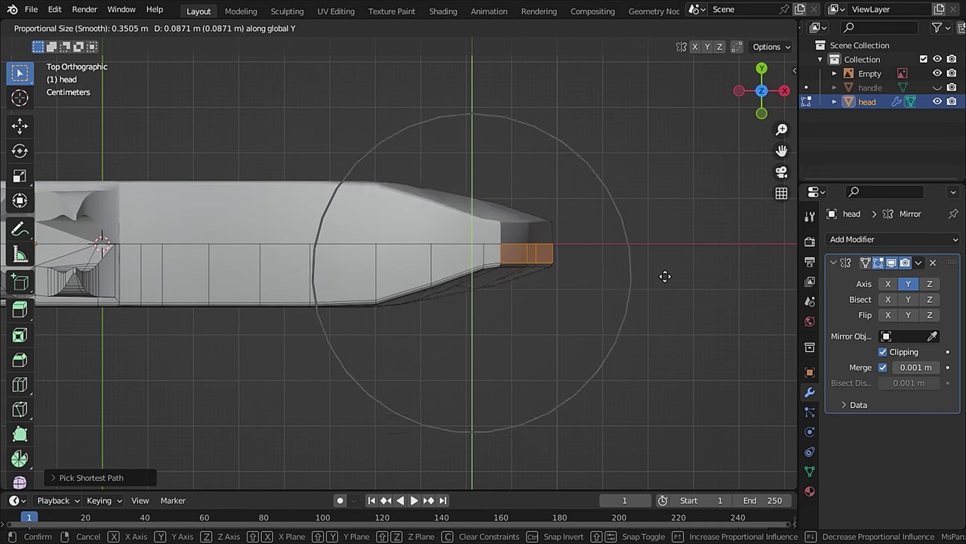
scroll(664, 276, "down", 16)
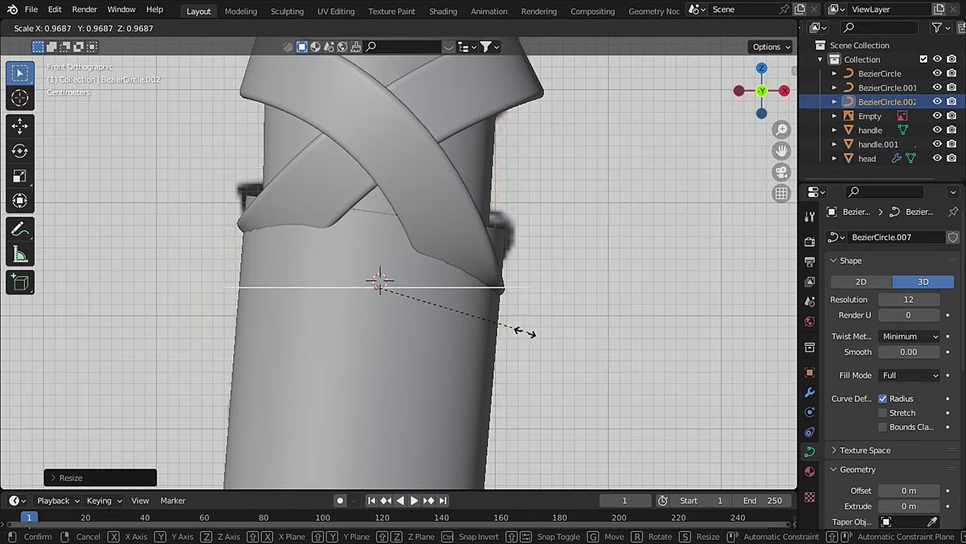
left_click(525, 332)
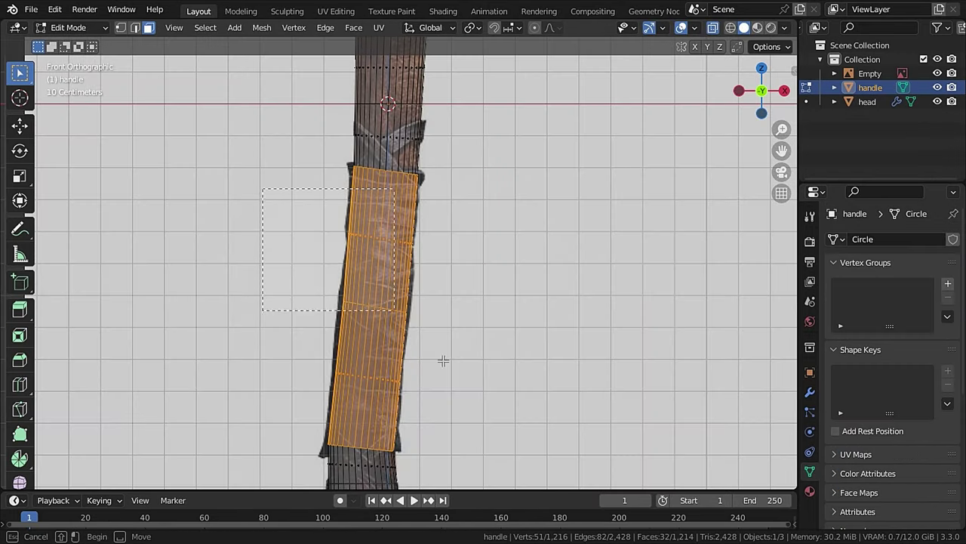
Step: Duplicate the handle faces covering the leather-wrapped grip section and separate the copy into its own object
left_click_drag(543, 420, 543, 421)
middle_click_drag(494, 394, 496, 368, "shift")
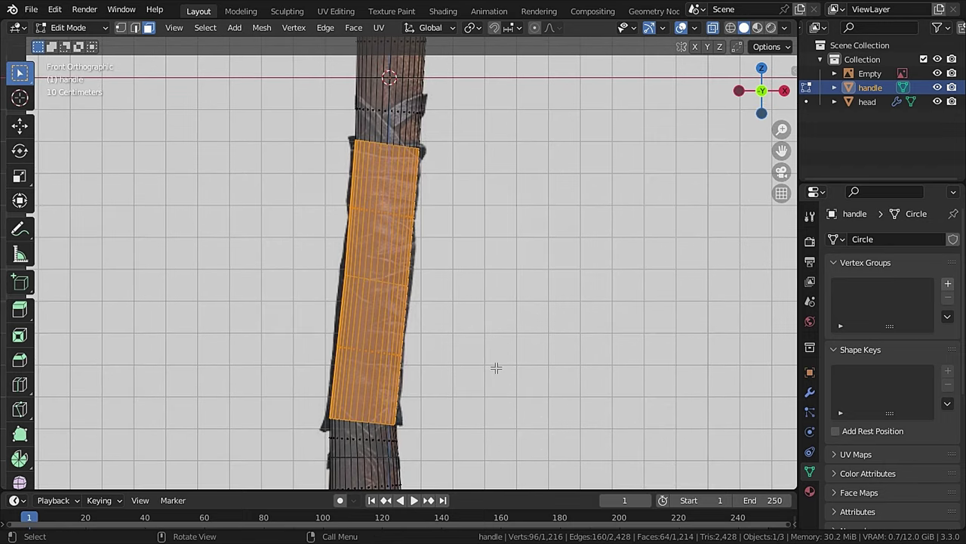
key("shift+d")
right_click(670, 280)
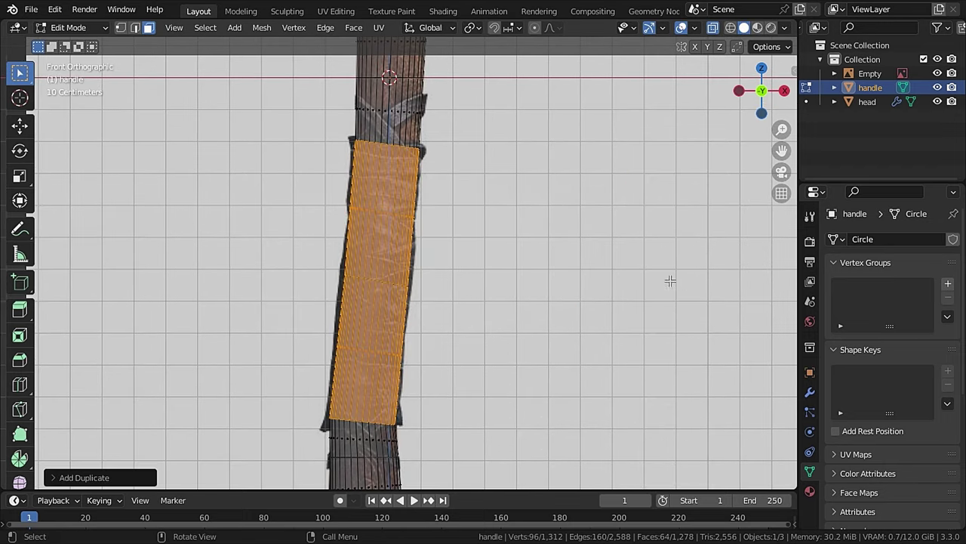
key("p")
left_click(519, 278)
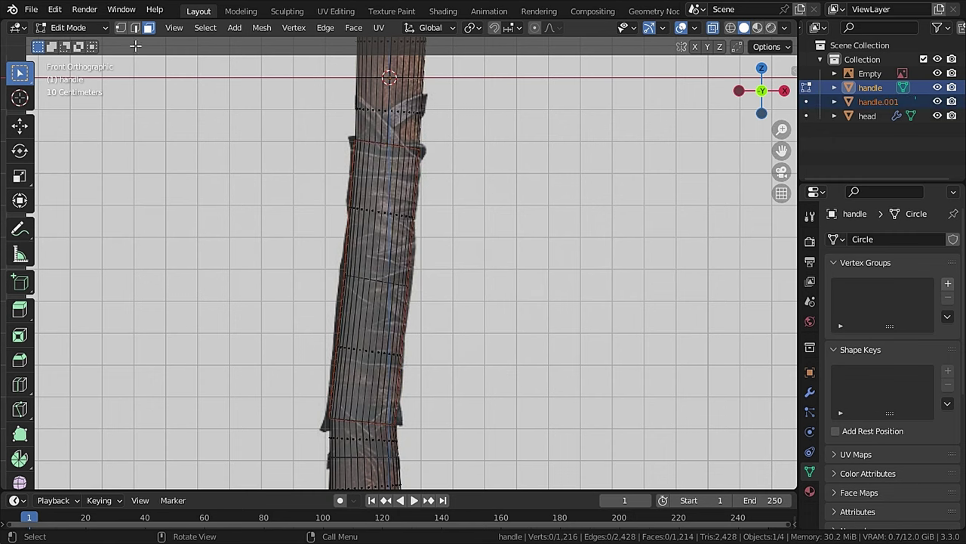
Step: Add a Solidify modifier to the separated grip section with a 0.015 m thickness and an offset of 1
left_click(80, 31)
left_click(86, 42)
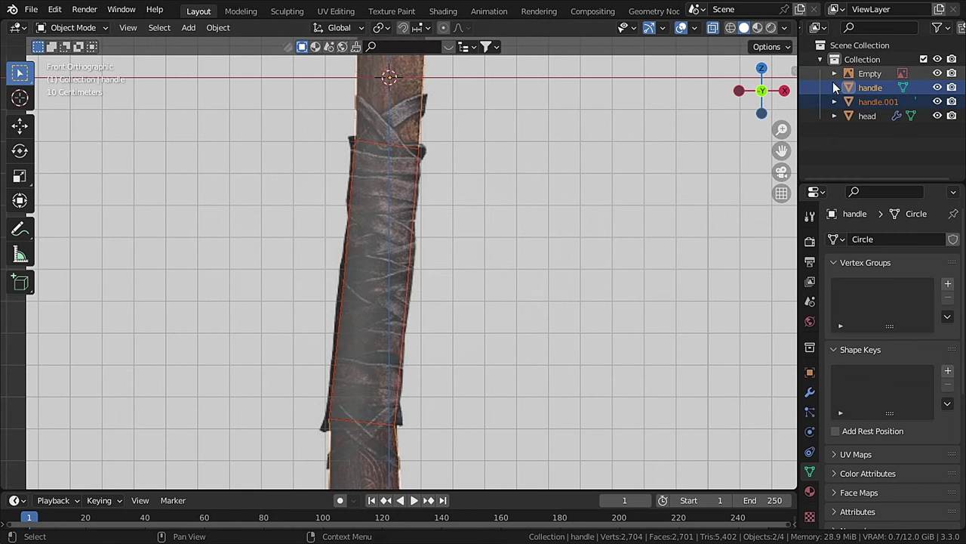
left_click(884, 102)
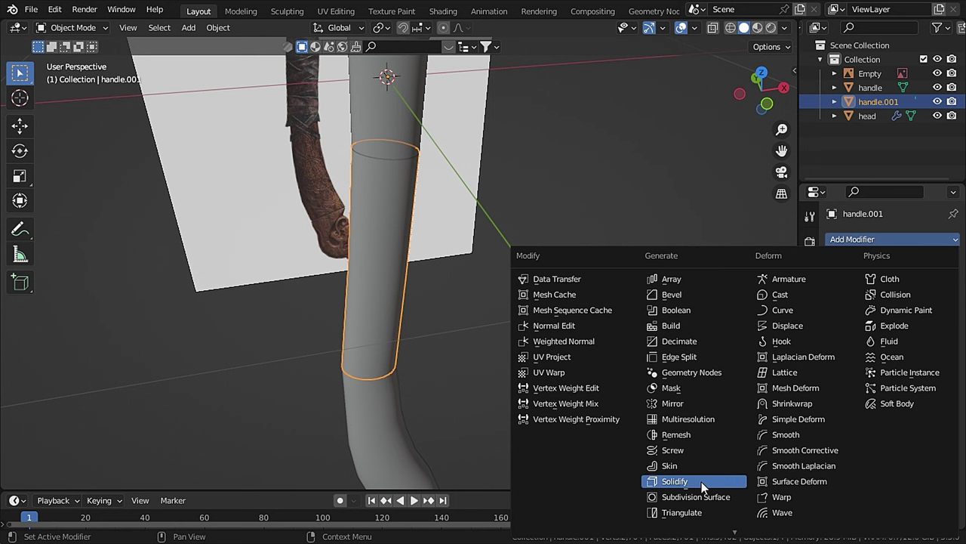
left_click(701, 481)
scroll(398, 210, "up", 3)
middle_click_drag(398, 210, 503, 390, "shift")
left_click_drag(895, 319, 932, 317)
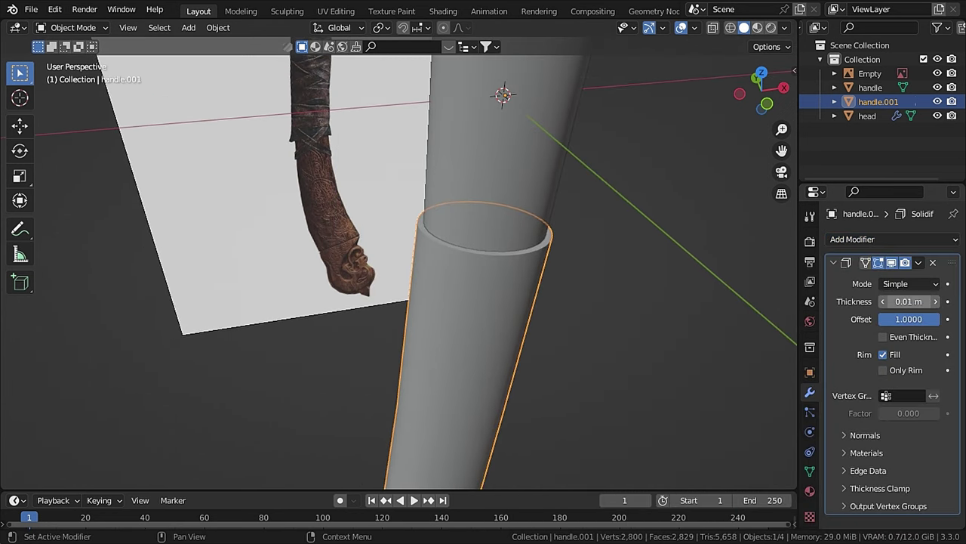
type("5")
key("Return")
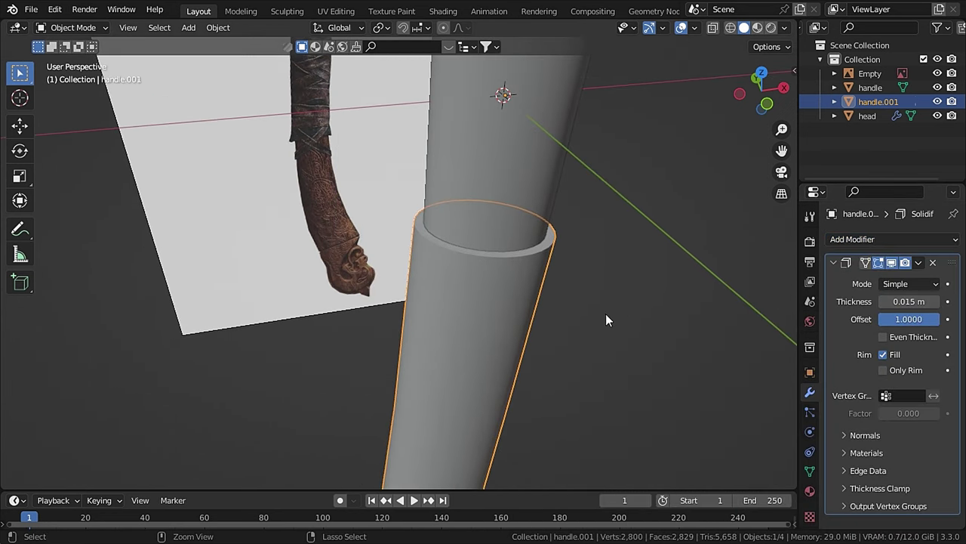
key("ctrl+a")
left_click(493, 339)
Step: Add a Bezier circle, scale it to about the handle's width and place it at the crossing straps above the grip
scroll(491, 340, "down", 6)
left_click(188, 27)
mouse_move(208, 57)
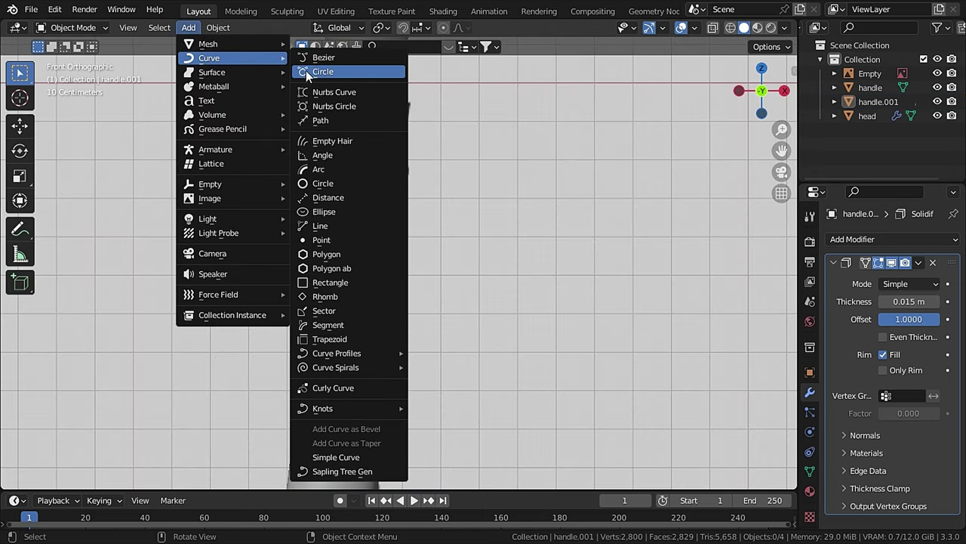
left_click(324, 70)
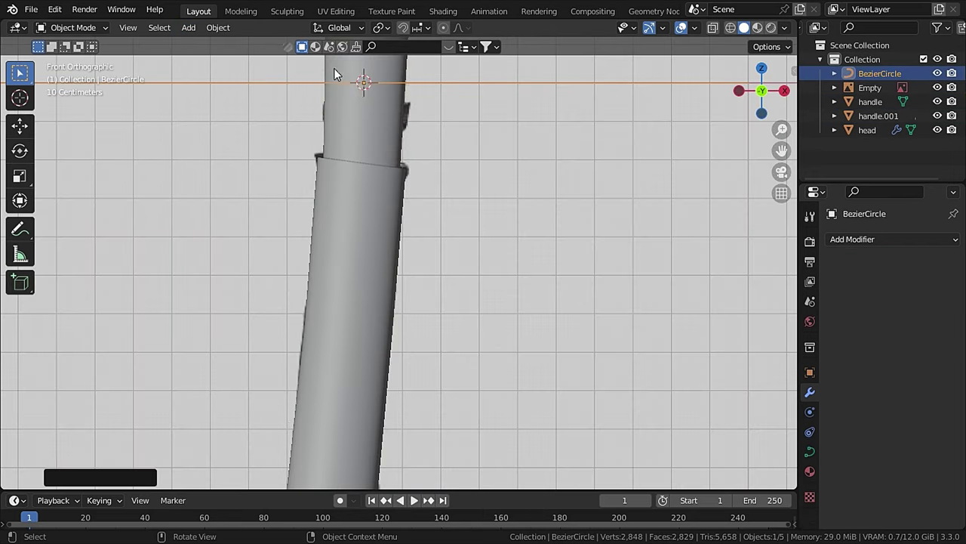
middle_click_drag(422, 144, 438, 287, "shift")
scroll(445, 289, "up", 1)
left_click(713, 27)
key("s")
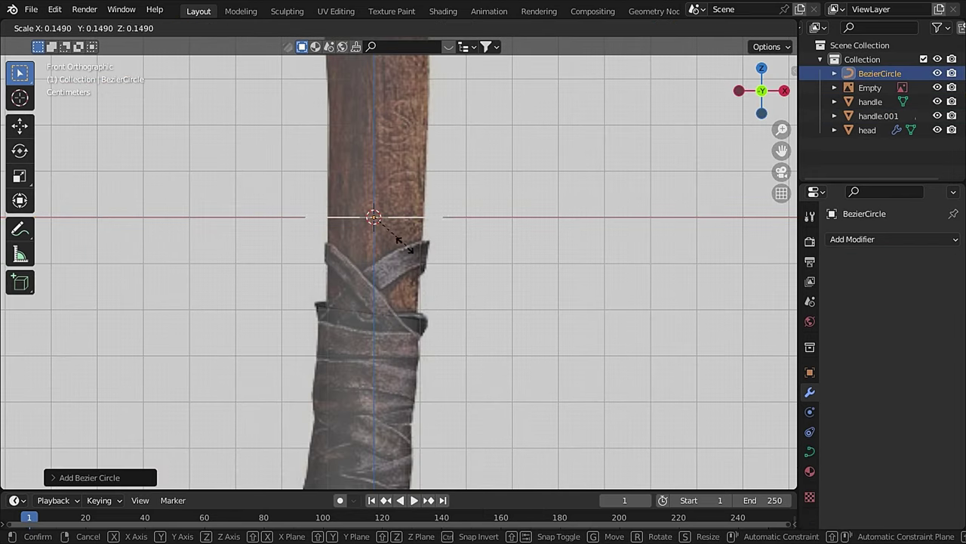
left_click(423, 257)
key("g")
left_click(443, 353)
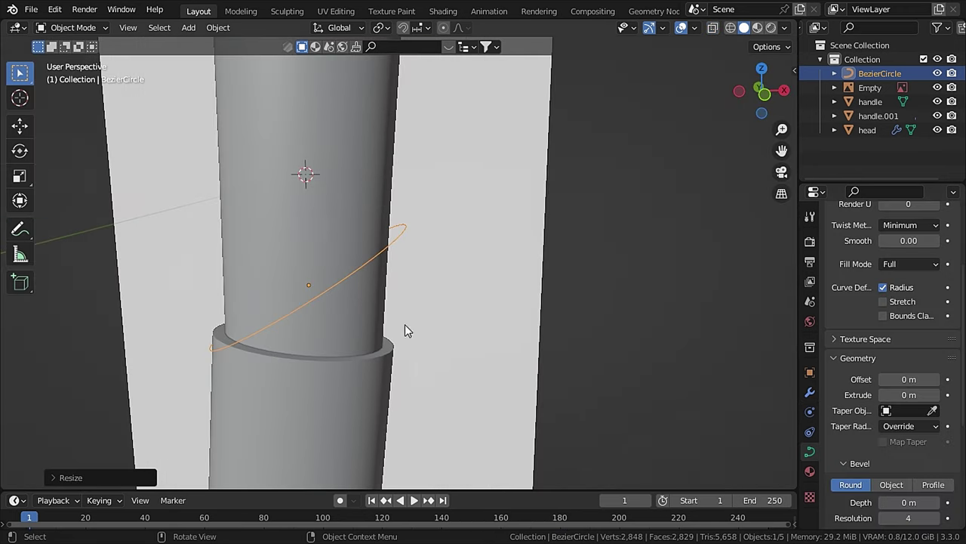
Step: Turn the tilted circle into a strap with 0.19 m extrude and 0.04 m bevel depth, rotated to follow the diagonal reference band
left_click_drag(909, 394, 929, 394)
key("r")
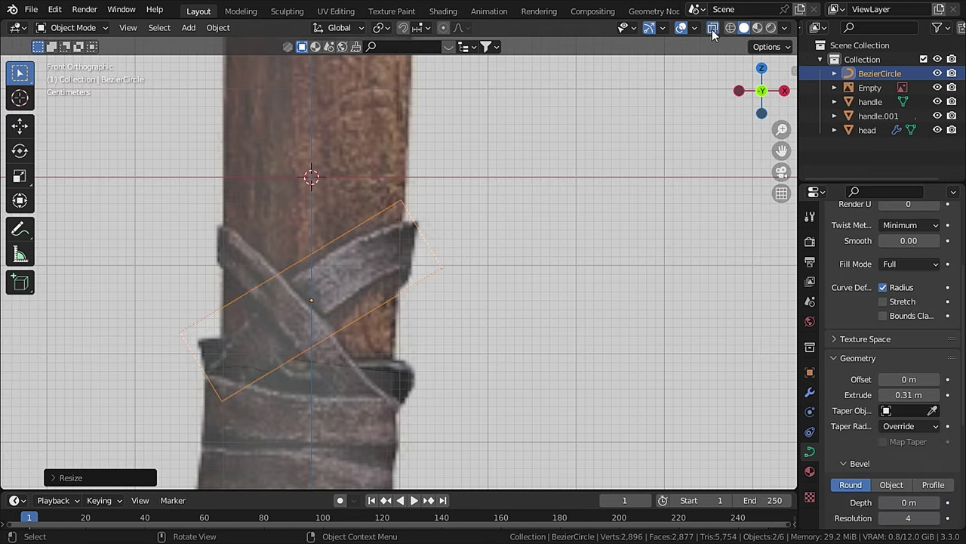
key("alt+z")
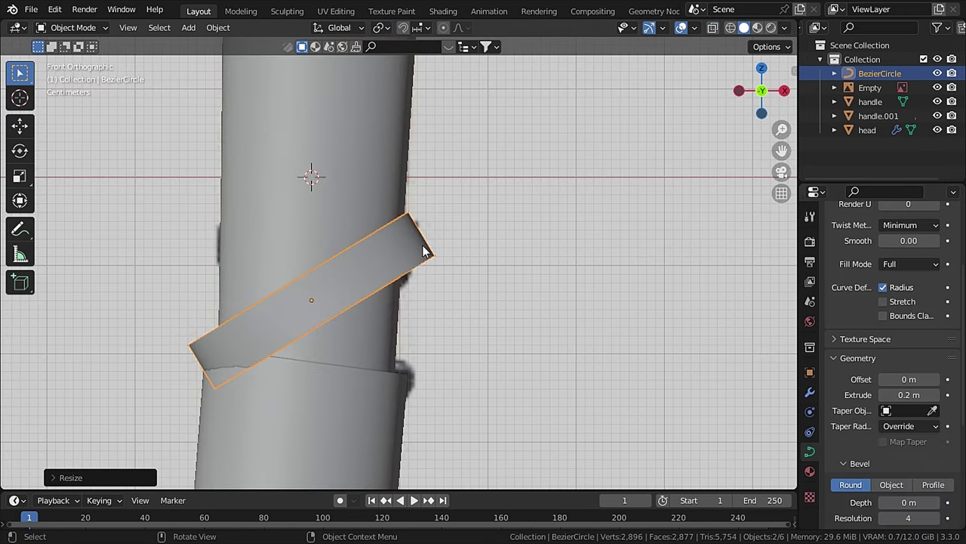
middle_click_drag(425, 250, 521, 287)
scroll(910, 484, "down", 2)
left_click_drag(908, 445, 925, 446)
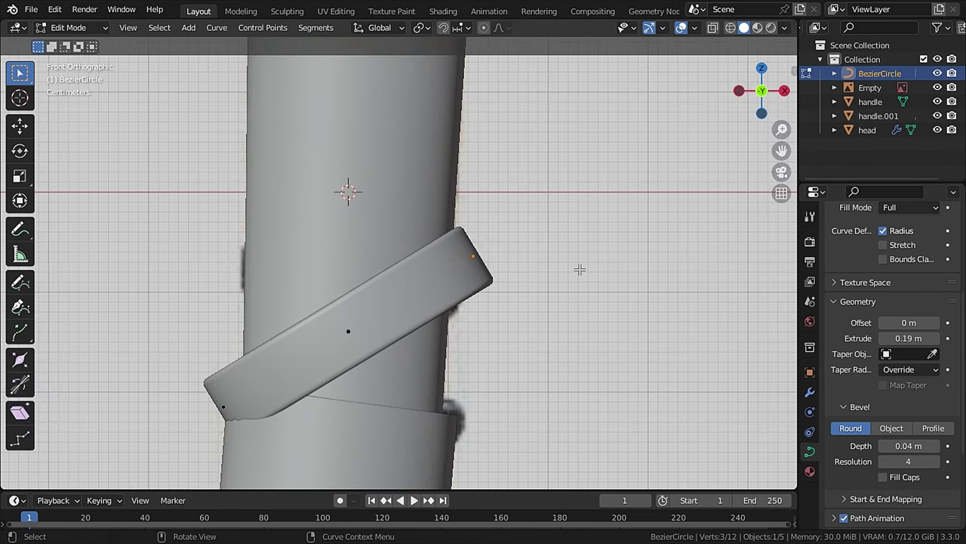
Step: Raise the strap's upper end control point along Z to bend the strap toward the reference band
key("g")
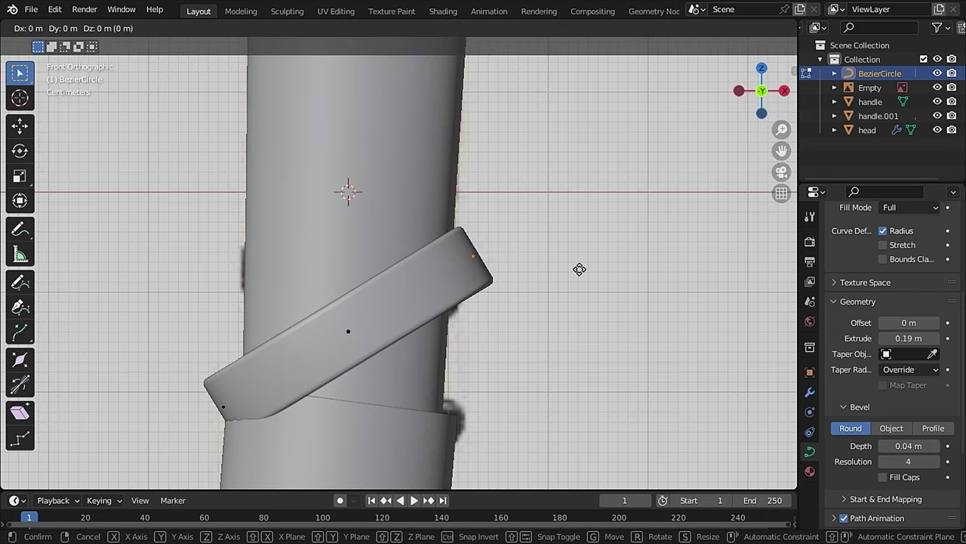
key("z")
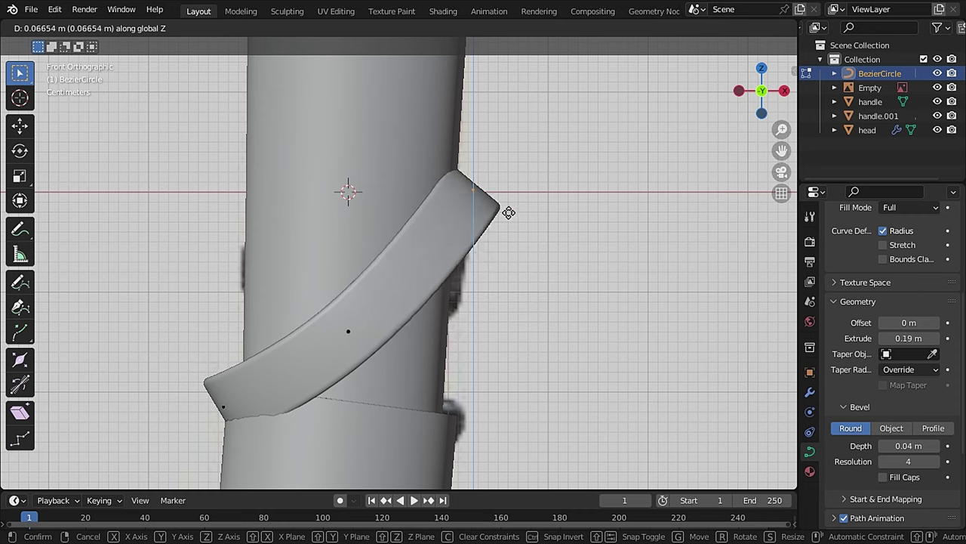
left_click(420, 282)
left_click(711, 28)
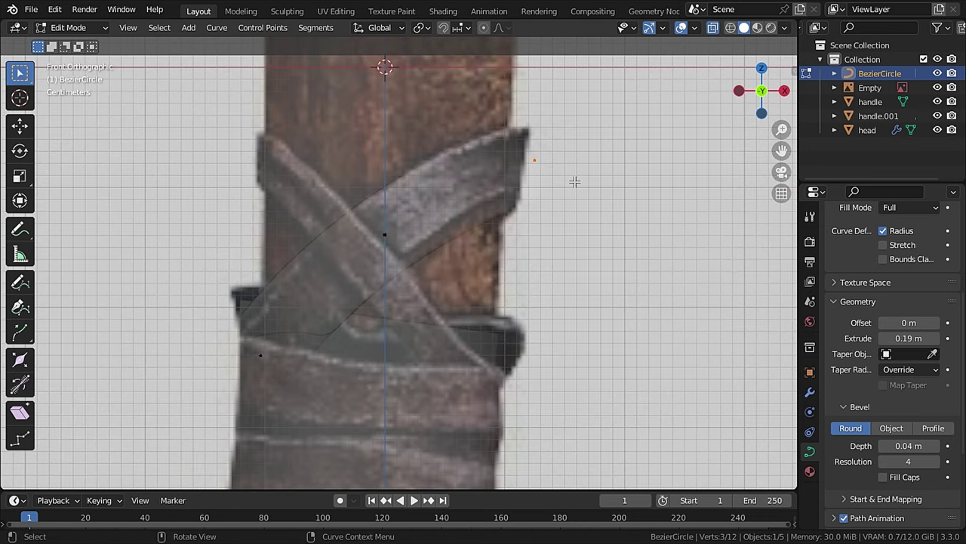
double_click(713, 28)
Step: Fine-tune the height of the strap's end control points along Z against the reference image
key("g")
key("z")
left_click(434, 244)
left_click(712, 28)
key("g")
key("z")
left_click(446, 287)
left_click(712, 28)
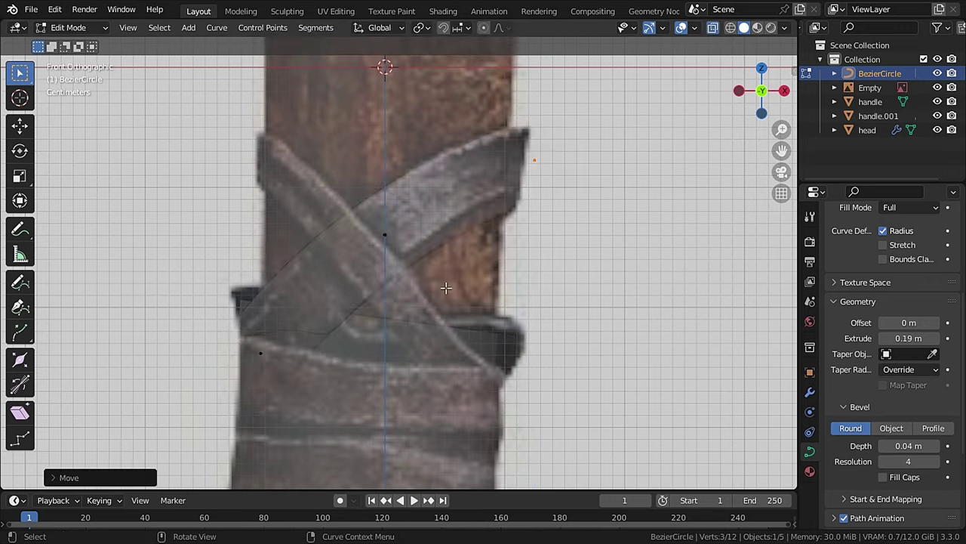
Step: Duplicate the strap in place and mirror the copy across X to form the crossing strap
key("Tab")
key("shift+d")
key("Return")
key("ctrl+m")
key("x")
key("Return")
Step: Lower the mirrored strap's lower end control point along Z and pull it inward about 0.04 m along X
key("Tab")
key("g")
key("z")
left_click(561, 194)
key("alt+z")
key("alt+z")
key("g")
key("x")
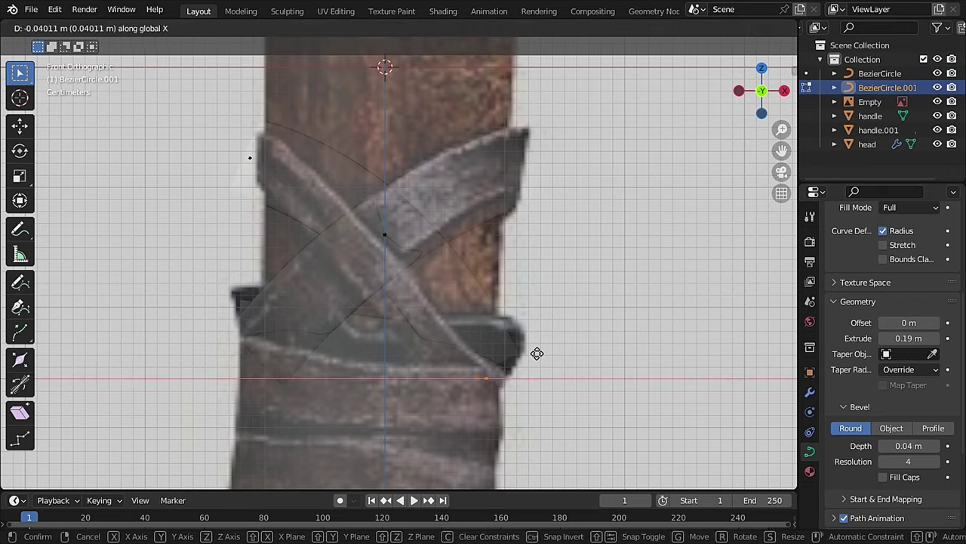
left_click(537, 354)
Step: Shift the mirrored strap's control points along Y so the strap crosses in front of the first one
left_click_drag(339, 198, 443, 274)
key("alt+z")
key("g")
key("y")
middle_click_drag(444, 274, 433, 370)
key("g")
key("y")
left_click(621, 350)
left_click(433, 369)
Step: Adjust the mirrored strap's control point along X to fit the reference band, and save the file from Object Mode
scroll(399, 263, "down", 1)
key("Tab")
key("alt+z")
left_click(713, 28)
key("Tab")
key("g")
key("x")
left_click(373, 339)
left_click_drag(308, 345, 178, 264)
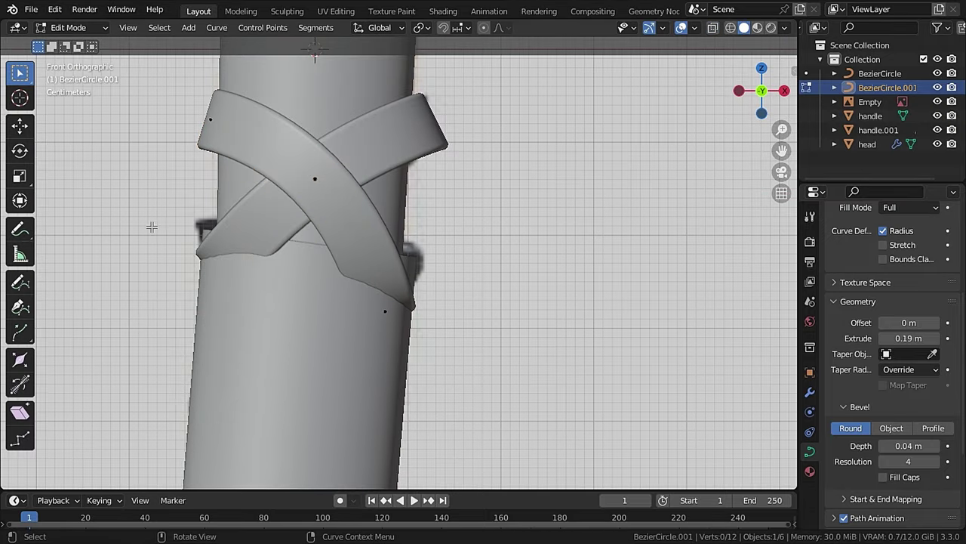
key("alt+z")
middle_click_drag(151, 226, 171, 225, "shift")
key("Tab")
key("ctrl+s")
Step: Place the 3D cursor on the grip just below the straps and add a scaled-down Bezier circle there
left_click(337, 138)
right_click(333, 294, "shift")
key("shift+a")
left_click(317, 123)
key("s")
left_click(384, 317)
middle_click_drag(384, 317, 352, 279)
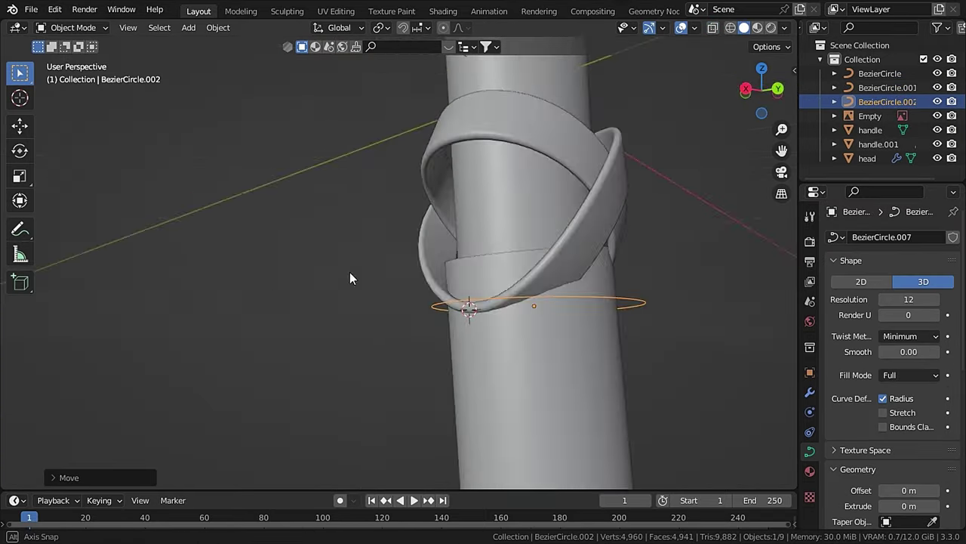
Step: Refine the new circle's scale so it fits closely around the top of the wrapped grip
key("s")
left_click(619, 319)
middle_click_drag(628, 330, 686, 302)
left_click(712, 28)
key("s")
left_click(528, 302)
middle_click_drag(529, 302, 394, 321)
key("KP_1")
key("s")
left_click(521, 335)
key("alt+z")
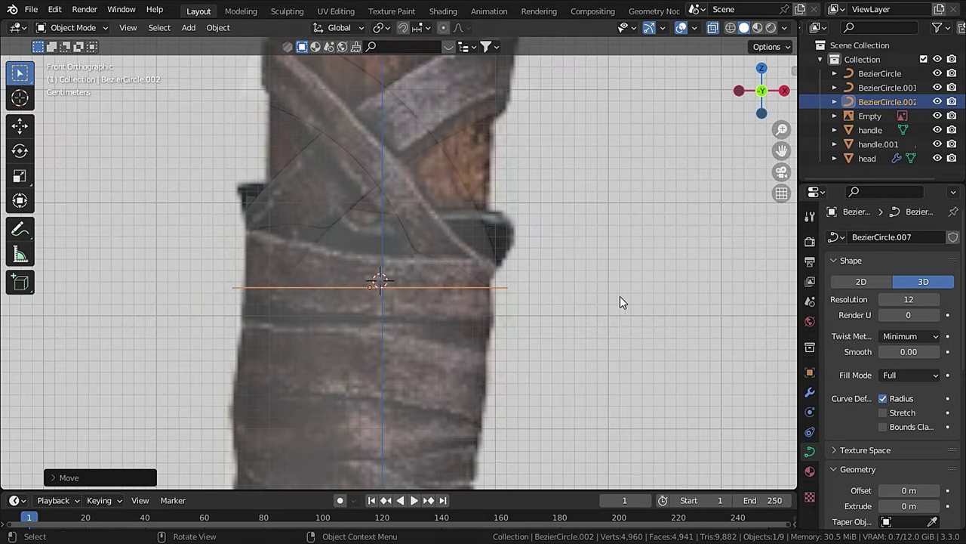
Step: Rotate the circle to the grip's slant and give it 0.23 m extrude and 0.02 m bevel depth
key("r")
left_click_drag(908, 476, 927, 476)
key("alt+z")
middle_click_drag(620, 302, 528, 332)
left_click_drag(908, 444, 917, 444)
key("KP_1")
Step: Move the new band's control points in Edit Mode so it follows the topmost wrap in the reference, and return to Object Mode
left_click(79, 29)
left_click(73, 62)
left_click(713, 28)
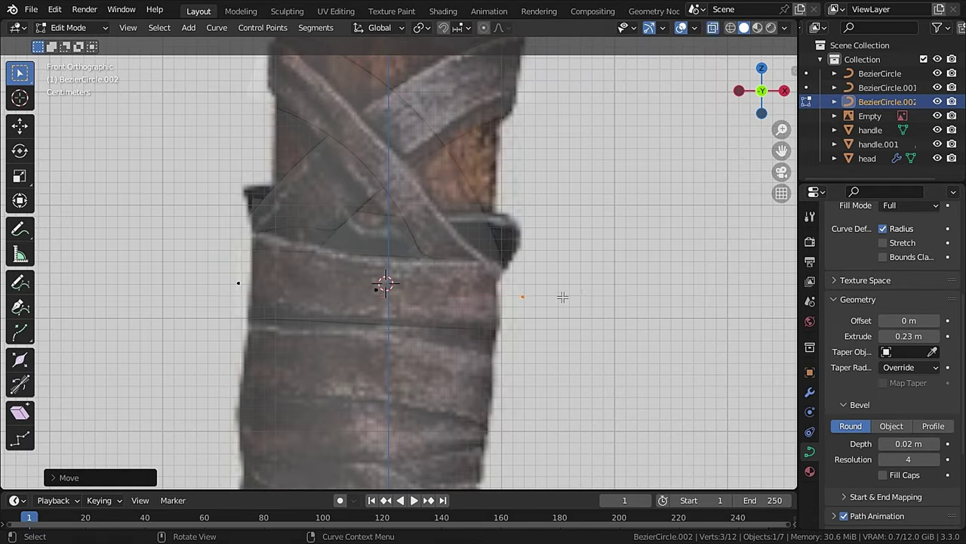
left_click(713, 28)
left_click(713, 28)
key("g")
middle_click_drag(151, 264, 240, 274)
key("KP_1")
middle_click_drag(608, 230, 559, 138, "shift")
key("Tab")
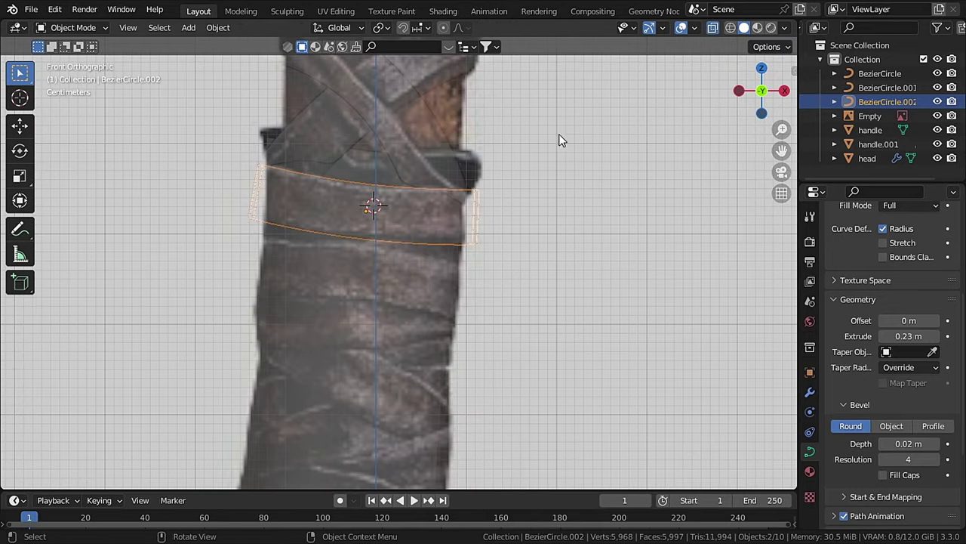
Step: Duplicate the band just below itself and shift the copy's end control point to match the slant of the second reference wrap
key("alt+z")
key("shift+d")
left_click(462, 317)
key("Tab")
key("alt+z")
left_click(487, 293)
key("g")
left_click(487, 300)
key("alt+z")
middle_click_drag(488, 300, 305, 249)
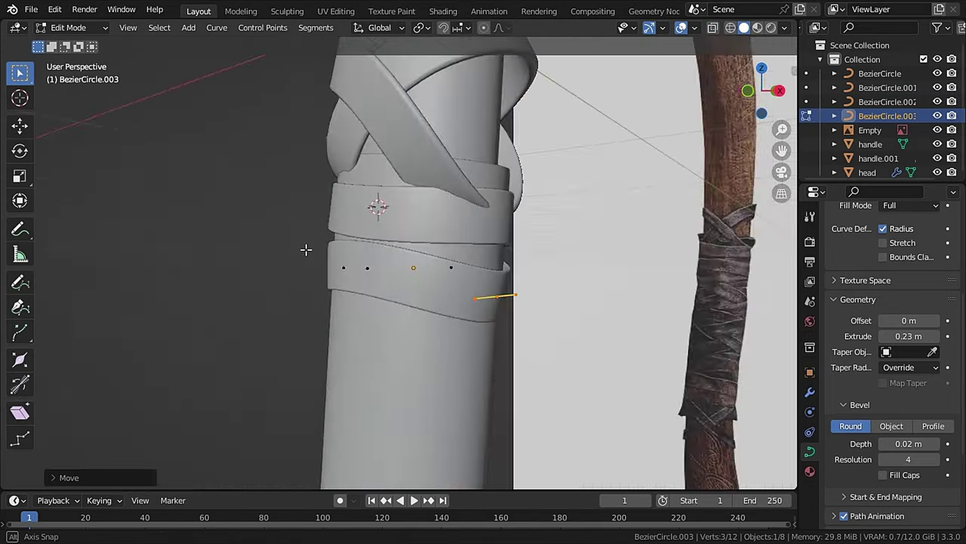
key("Tab")
Step: Duplicate the second band and place the copy directly beneath it on the grip
key("KP_1")
scroll(375, 266, "down", 1)
key("g")
key("z")
right_click(380, 261)
middle_click_drag(195, 143, 207, 86, "shift")
key("shift+d")
left_click(207, 86)
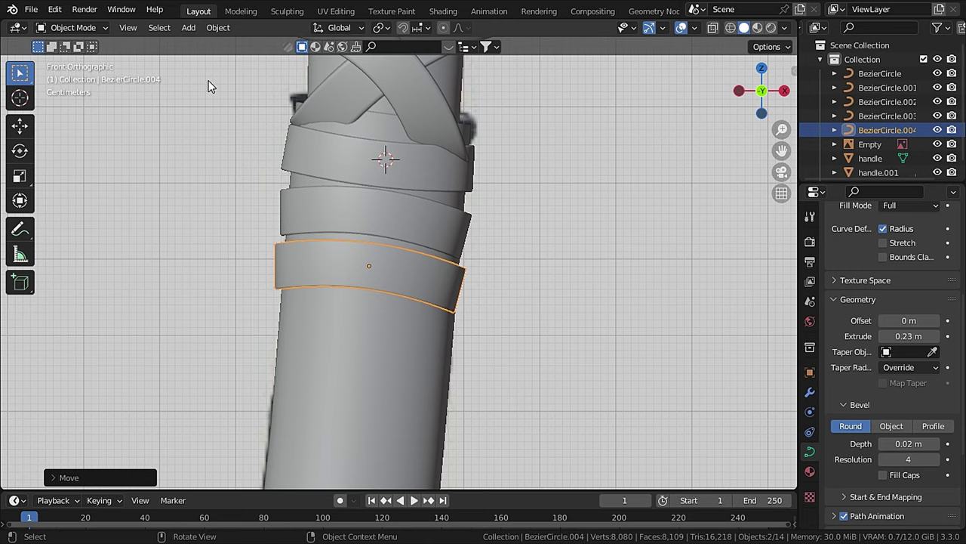
Step: Reshape the third band by moving its control points along Z so it slants around the grip
key("Tab")
left_click_drag(280, 266, 280, 271)
middle_click_drag(324, 309, 261, 267)
left_click(463, 251)
key("KP_1")
key("g")
key("z")
left_click(489, 274)
key("Tab")
Step: Duplicate the top band down over the third band, shift it along X, and scale its control points so the two wraps cross
left_click(423, 170)
key("shift+d")
middle_click_drag(411, 256, 422, 265, "shift")
left_click(410, 340)
key("g")
key("x")
left_click(410, 341)
key("s")
left_click(397, 265)
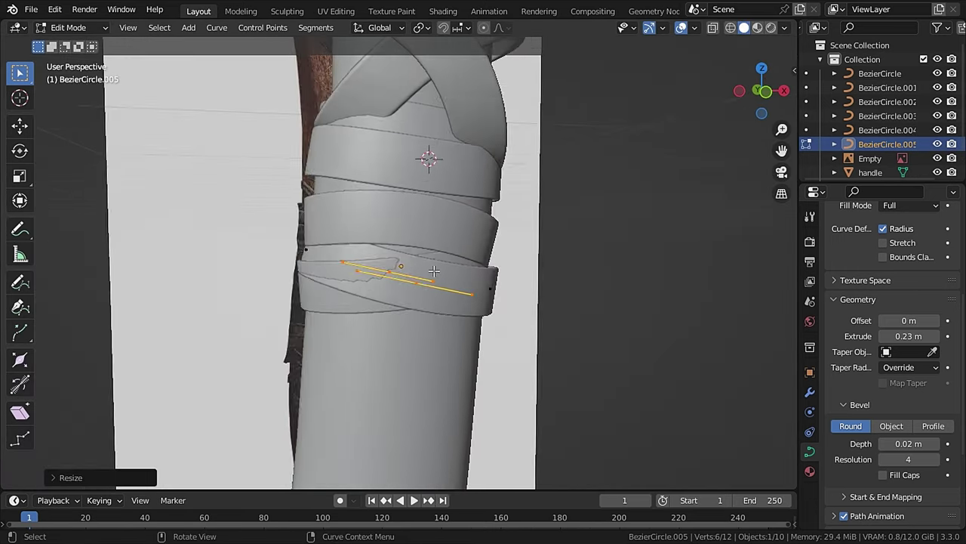
key("Tab")
Step: Select the wrap bands together, duplicate the set further down the grip, and align the copies along X
key("KP_1")
left_click(453, 162, "shift")
key("shift+d")
left_click(464, 324)
key("g")
key("x")
left_click(463, 324)
Step: Repeat duplicating the band set down along Z, correcting its X position, until the wraps reach the grip's lower end
middle_click_drag(444, 375, 464, 262, "shift")
key("shift+d")
key("z")
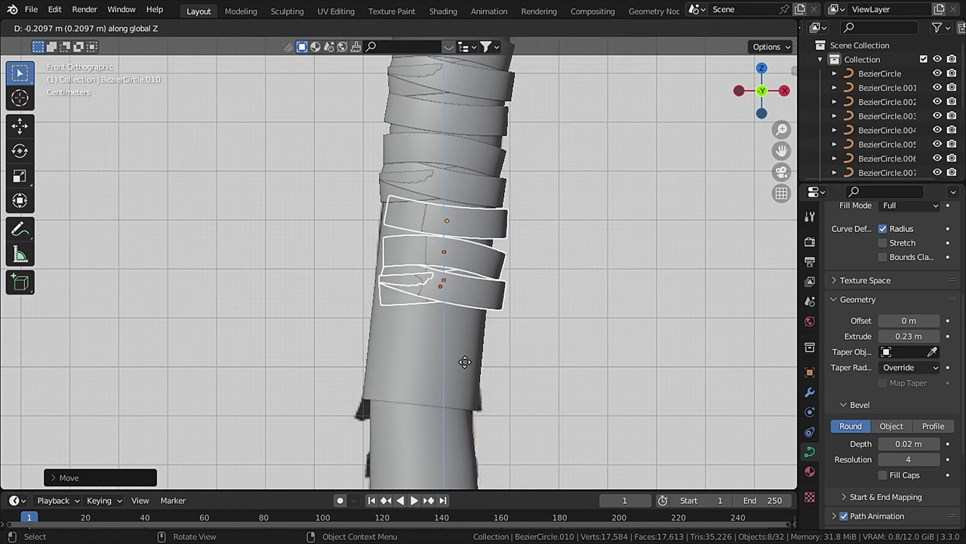
left_click(463, 365)
key("g")
key("x")
left_click(456, 365)
middle_click_drag(474, 321, 489, 303, "shift")
key("shift+d")
key("z")
Step: Join all the strap and wrap curves into one object and convert it to a mesh
key("F3")
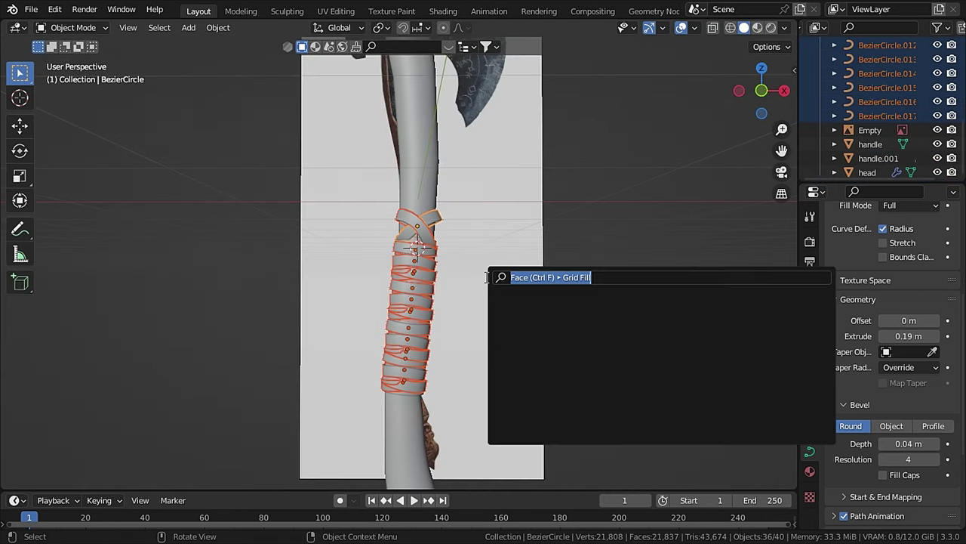
key("Escape")
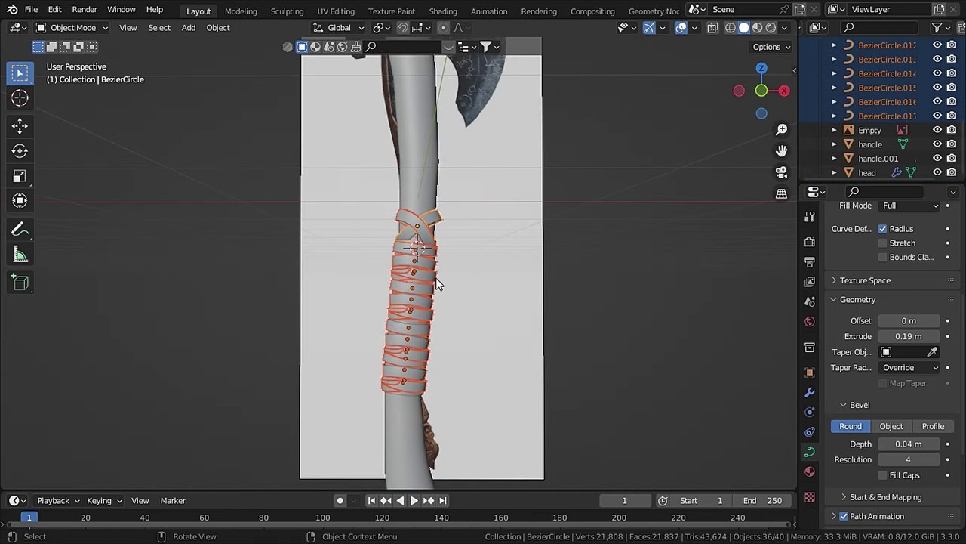
key("ctrl+j")
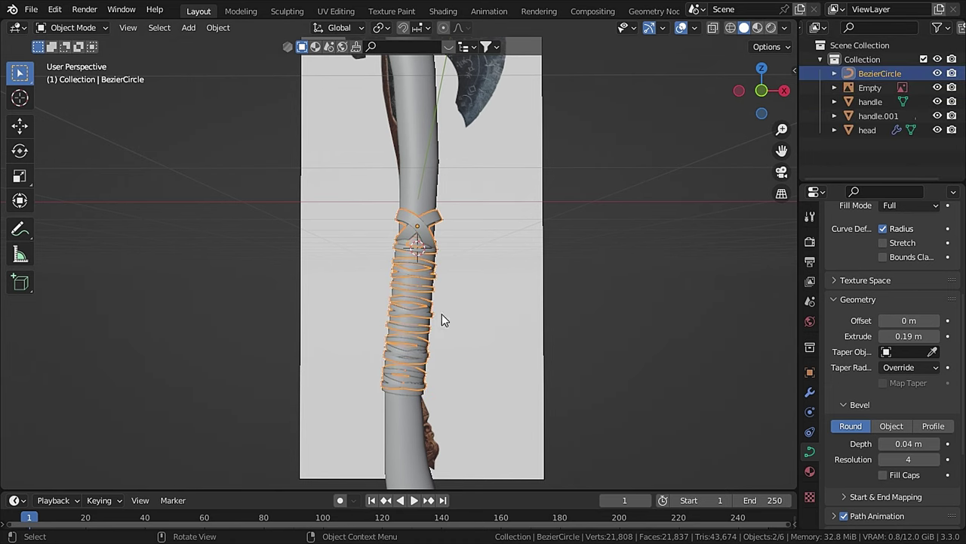
left_click(571, 280)
left_click(430, 293)
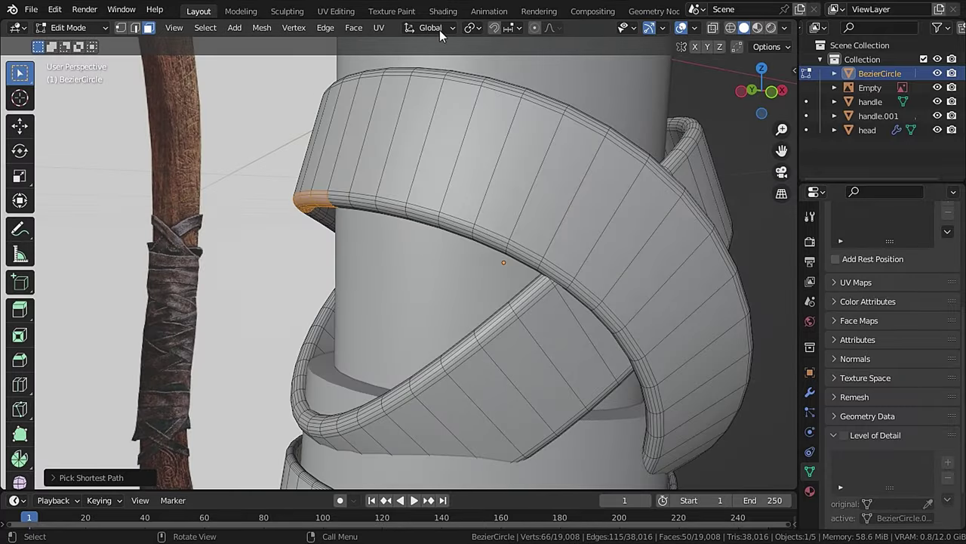
Step: Enable proportional editing and move the selected edge faces of the upper crossed strap along X
left_click(535, 27)
key("g")
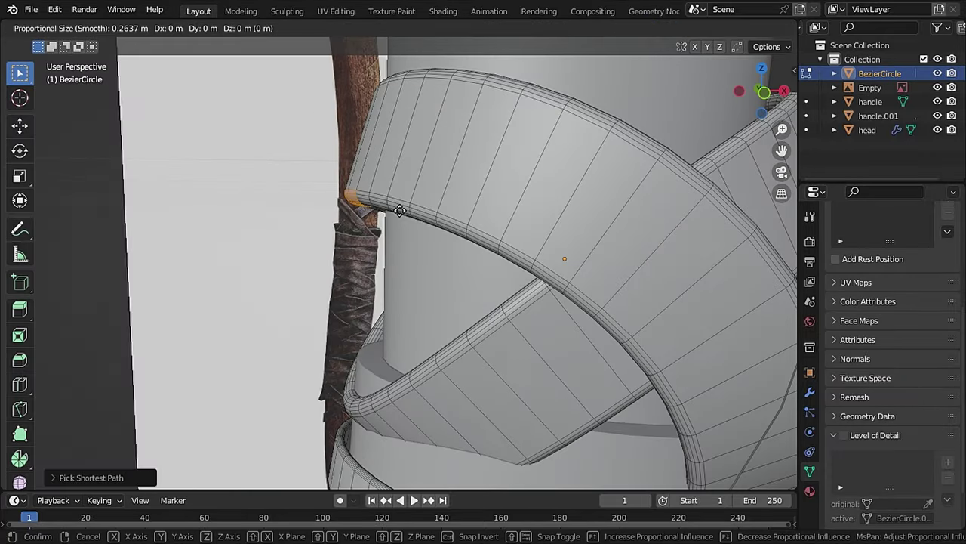
scroll(415, 218, "up", 15)
key("x")
left_click(430, 230)
Step: Select further face paths along the crossed straps' ends, move them along X with proportional falloff, and return to Object Mode
middle_click_drag(429, 231, 453, 227)
left_click(364, 202)
left_click(404, 222, "ctrl")
left_click(275, 139, "ctrl")
middle_click_drag(453, 226, 515, 166)
left_click(514, 166, "ctrl")
left_click(357, 202, "ctrl")
middle_click_drag(357, 201, 506, 264)
key("g")
key("x")
scroll(446, 263, "down", 4)
left_click(407, 256)
scroll(347, 234, "down", 4)
left_click(73, 28)
left_click(77, 43)
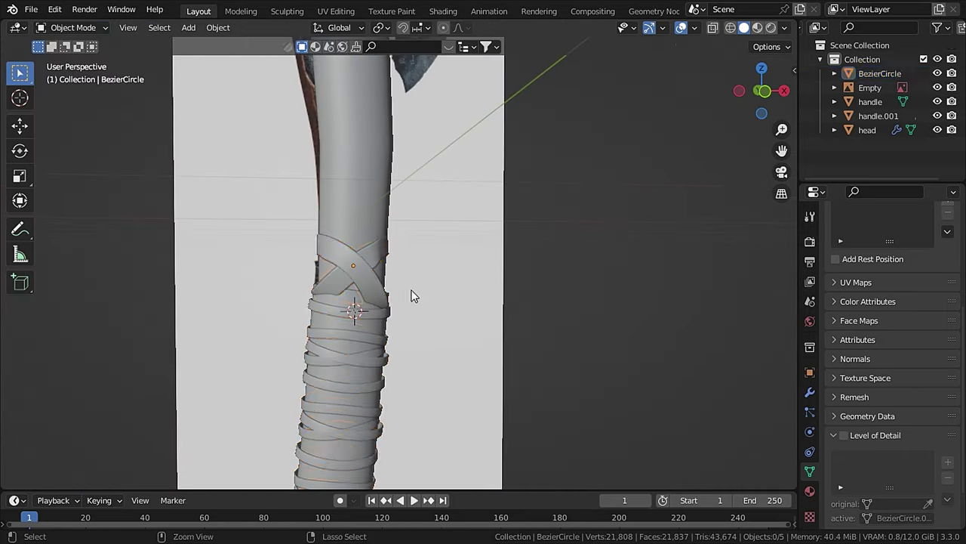
Step: Add a Decimate modifier in Collapse mode with a ratio of 0.5 to the joined strap mesh
left_click(810, 392)
left_click(891, 238)
left_click(667, 338)
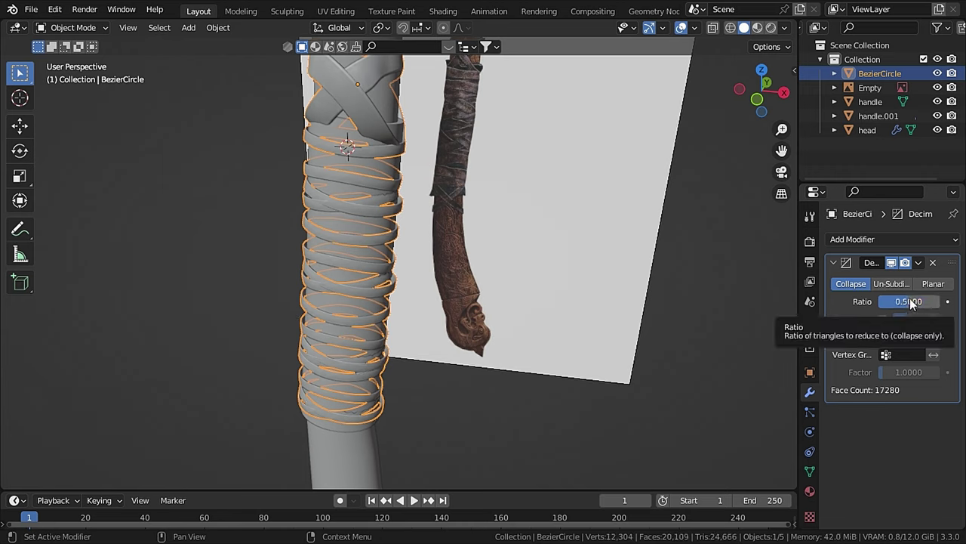
left_click(911, 301)
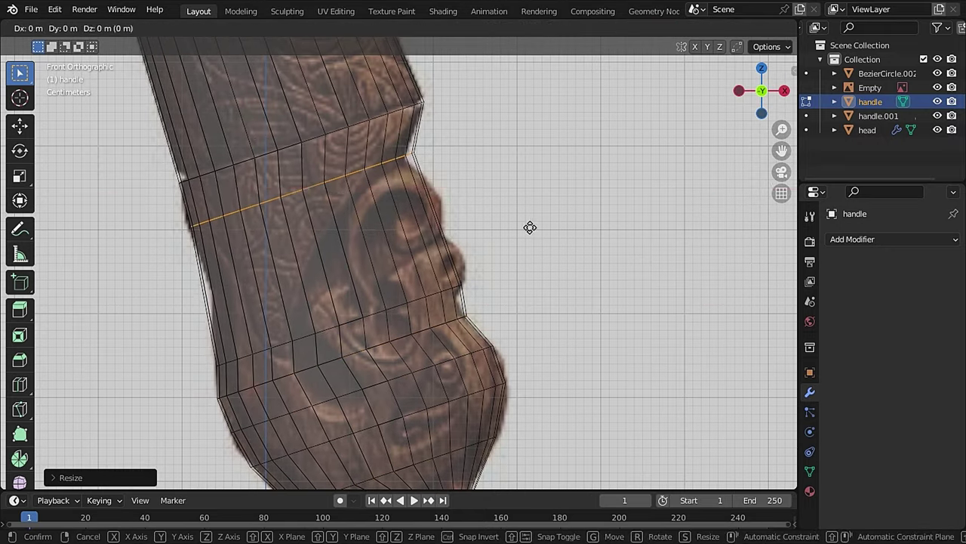
Step: Adjust the edge loops at the handle's carved pommel to follow the reference outline
left_click_drag(484, 442, 339, 393)
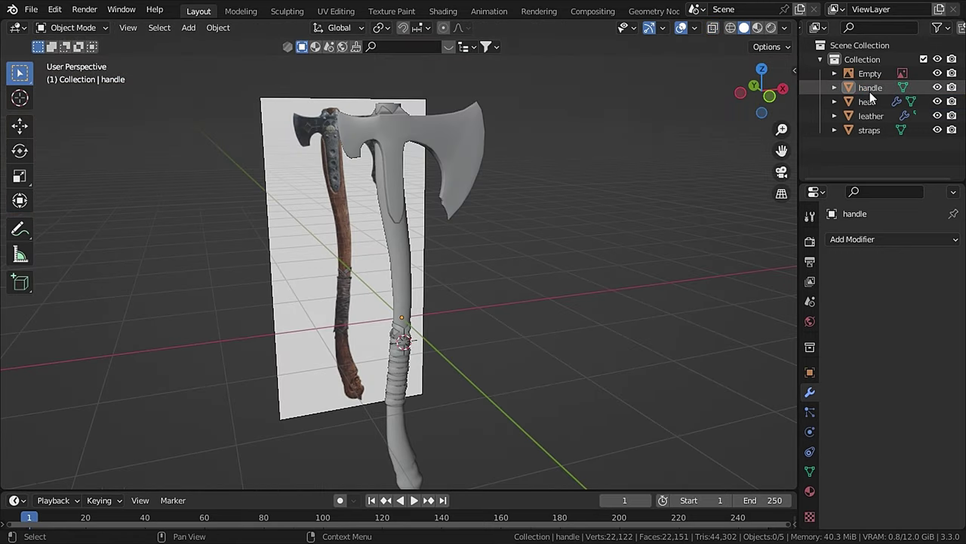
Step: Duplicate the handle and head in place and move the copies to a new collection named Low Poly
left_click(872, 100, "ctrl")
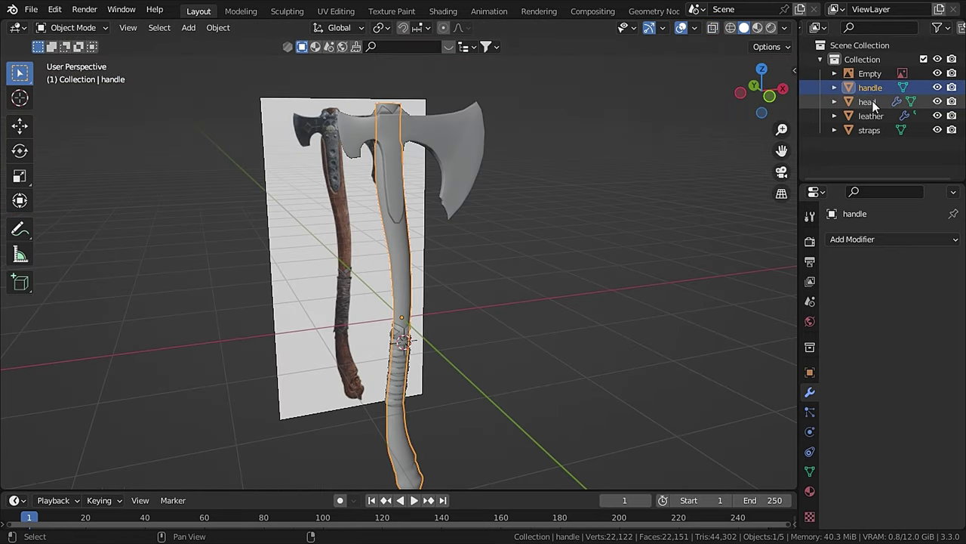
key("shift+d")
right_click(691, 261)
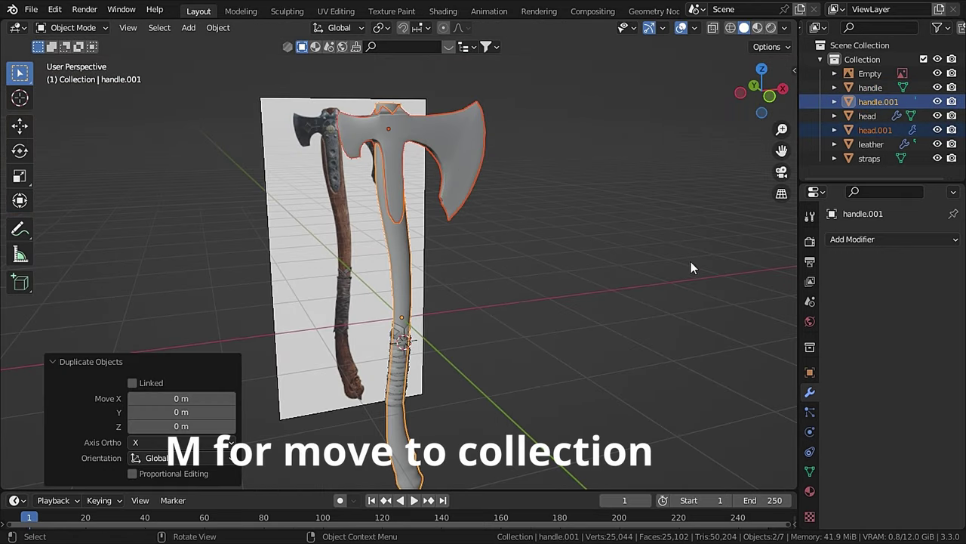
key("m")
left_click(651, 260)
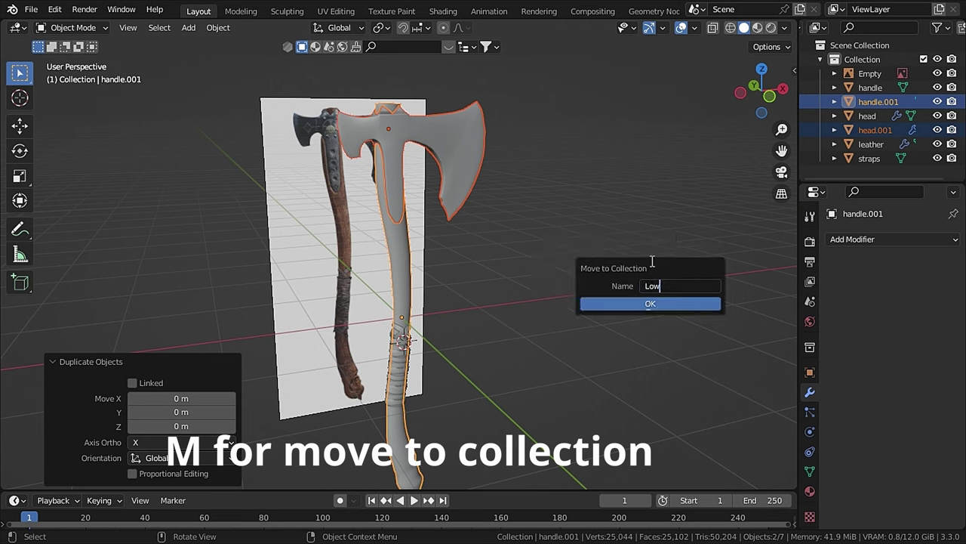
type("Low Po")
key("Return")
Step: Move the original head and handle to a new collection named High Poly
left_click(874, 100)
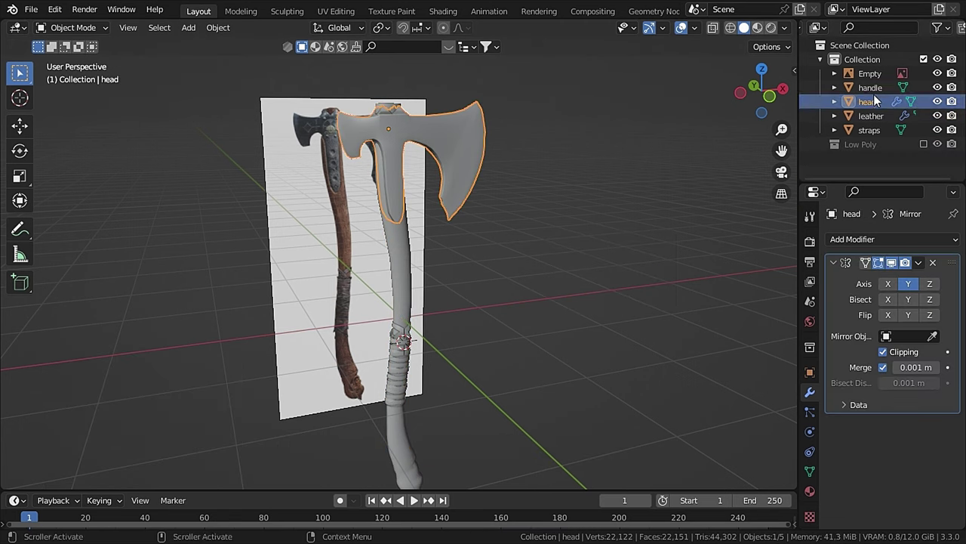
left_click(872, 87, "shift")
key("m")
left_click(510, 257)
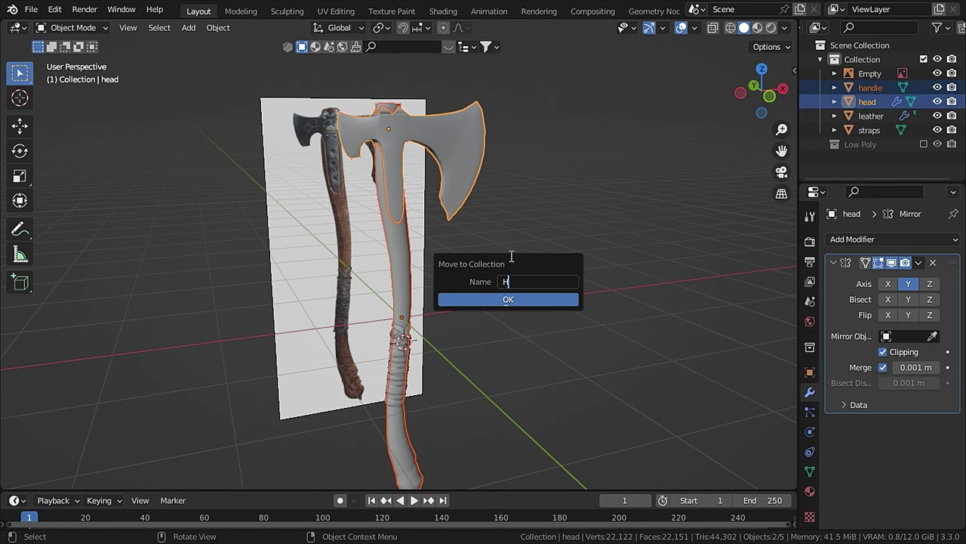
key("Return")
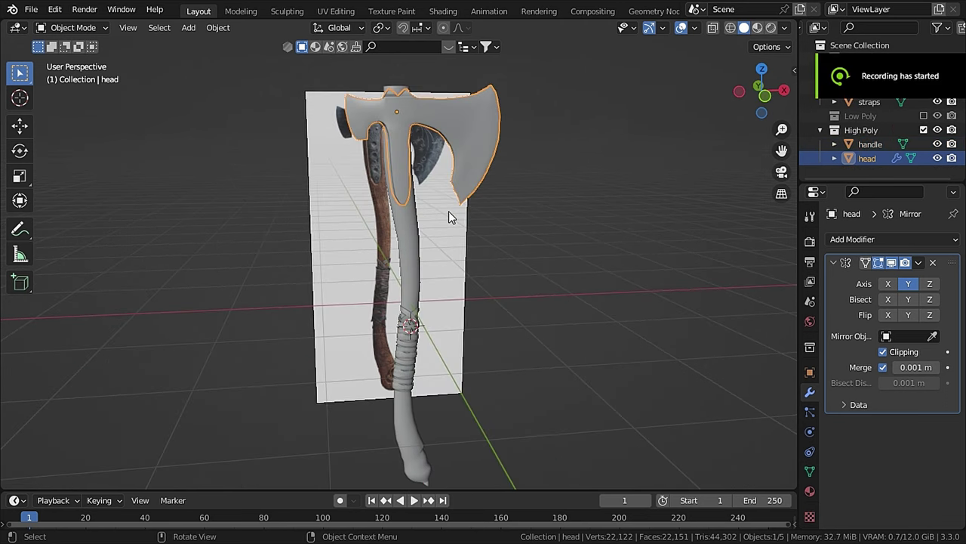
Step: Apply the scale of the head, handle and straps objects
key("ctrl+a")
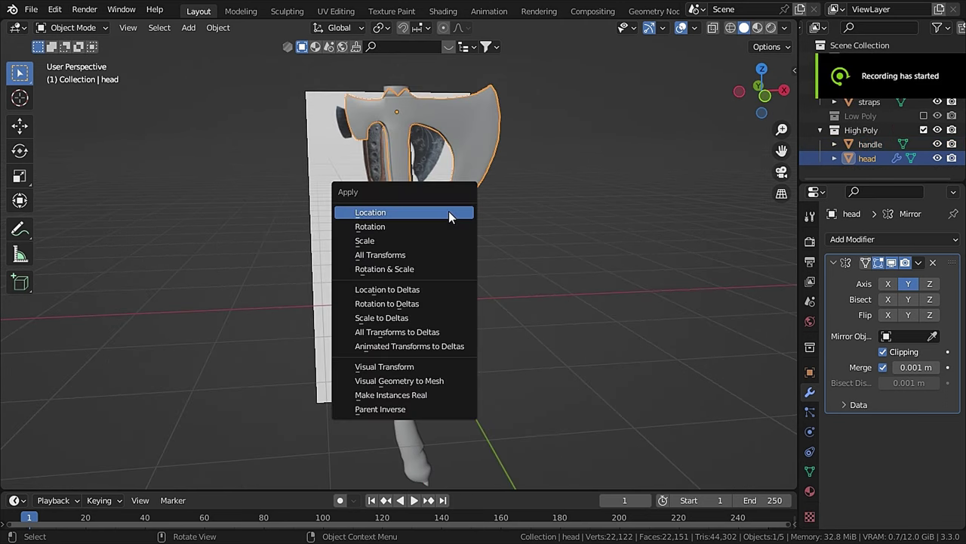
left_click(408, 239)
left_click(399, 213)
key("ctrl+a")
left_click(404, 223)
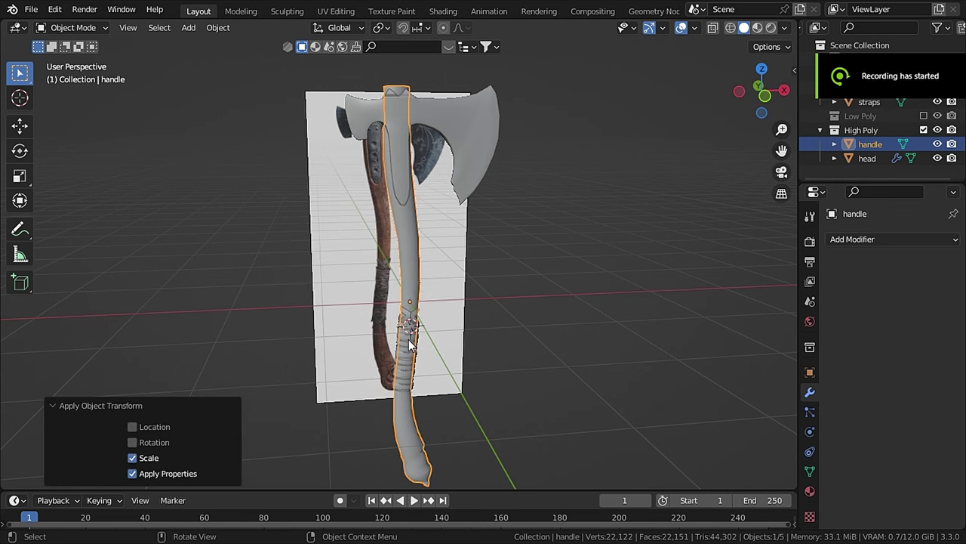
left_click(408, 339)
key("ctrl+a")
left_click(408, 339)
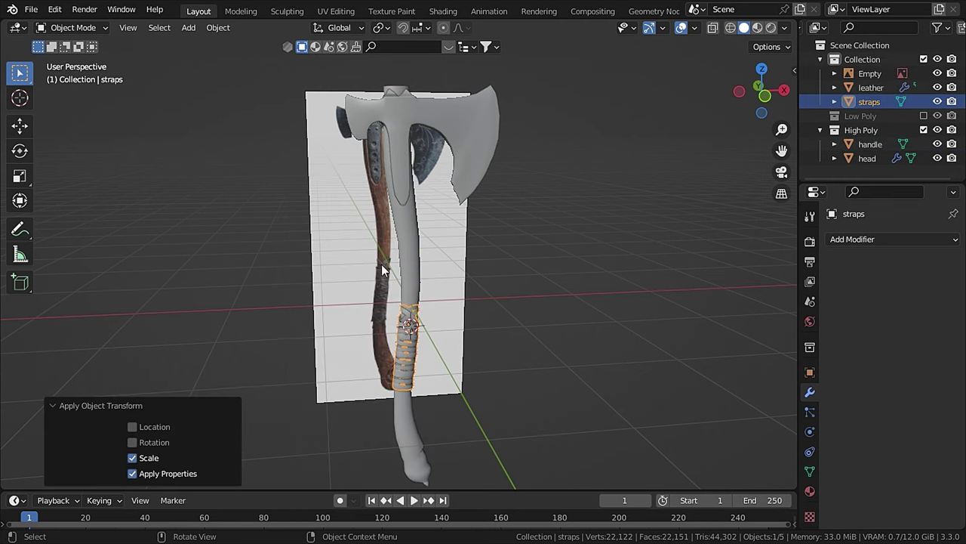
Step: Add a Multiresolution modifier to the handle and subdivide it to level 5
left_click(406, 261)
scroll(533, 258, "up", 1)
left_click(850, 242)
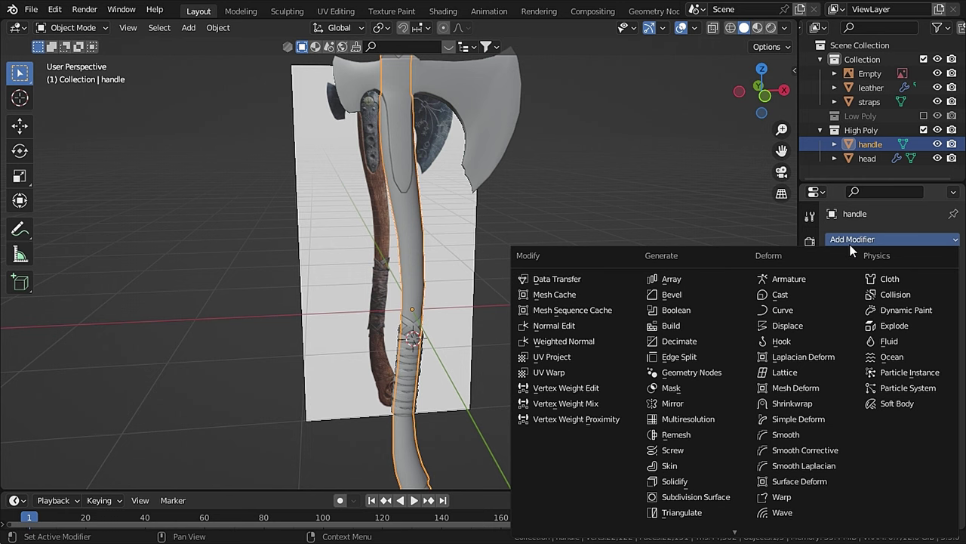
left_click(703, 418)
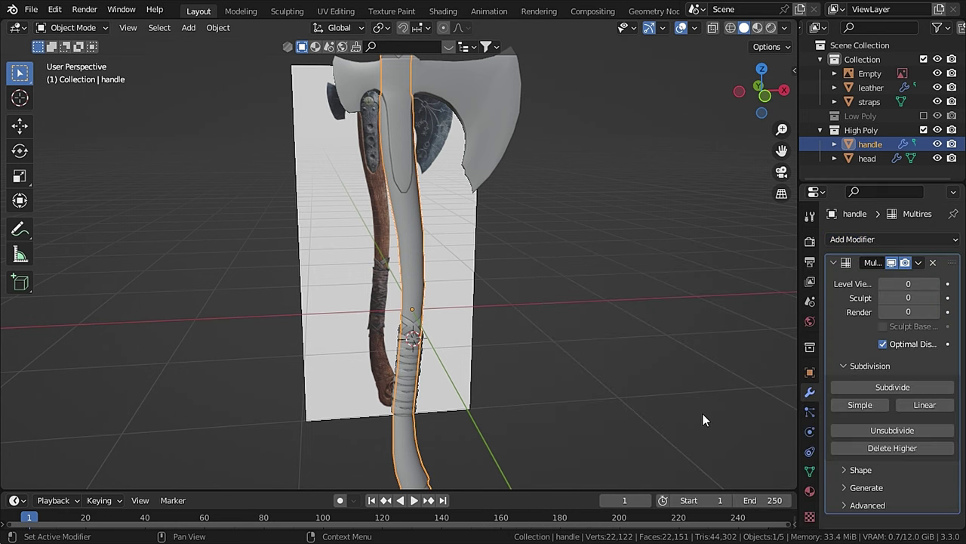
left_click(870, 388)
left_click(871, 388)
left_click(871, 388)
left_click(870, 388)
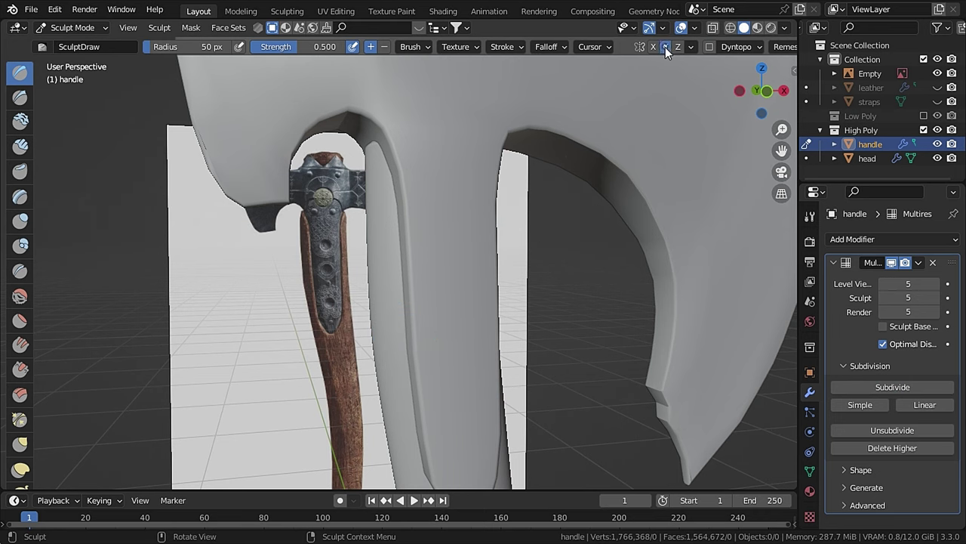
Step: Turn on Y symmetry for sculpting and swell the handle's wood around the head's long plates with the Inflate/Deflate brush
left_click(665, 46)
mouse_move(470, 181)
middle_mouse_down()
mouse_move(420, 224)
mouse_move(370, 222)
middle_mouse_up()
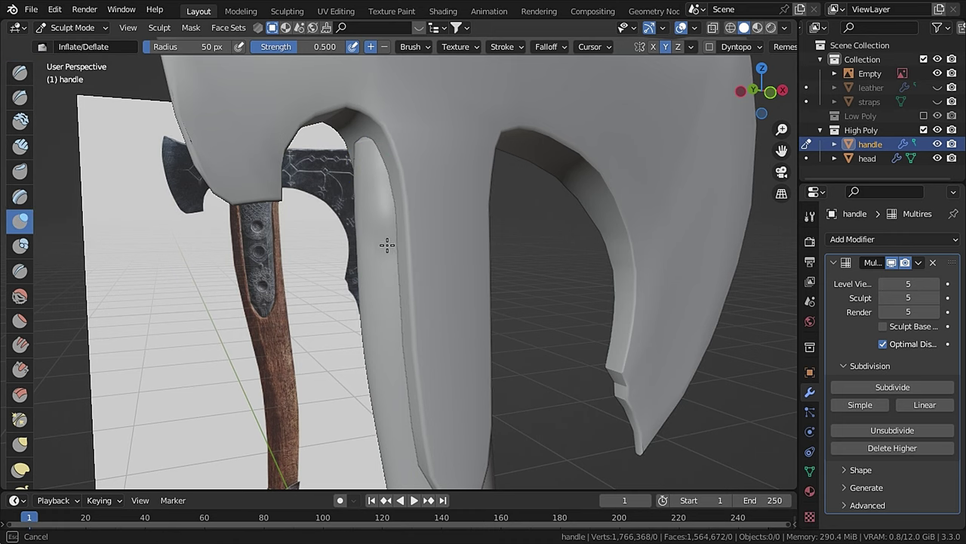
mouse_move(412, 462)
middle_mouse_down()
mouse_move(406, 189)
mouse_move(375, 198)
middle_mouse_up()
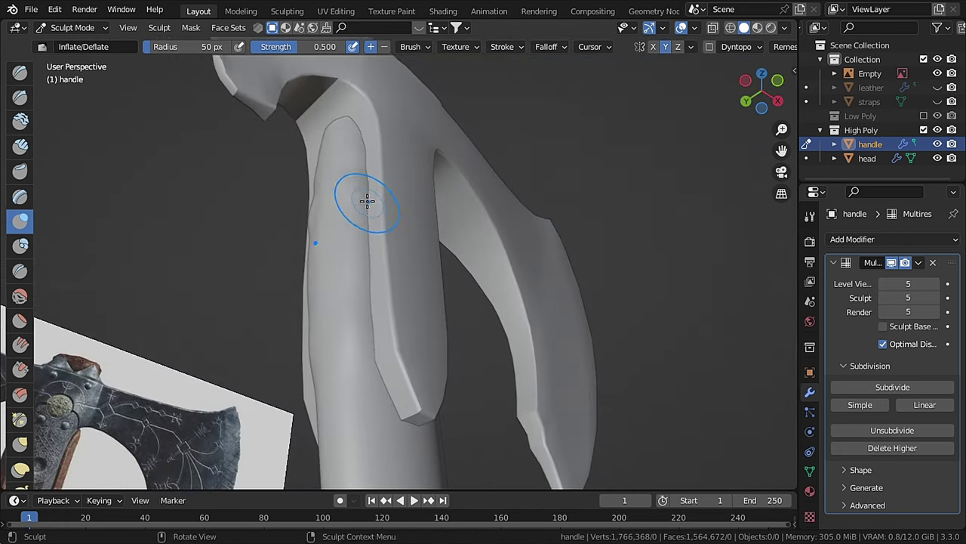
middle_click_drag(380, 377, 474, 167)
mouse_move(475, 446)
middle_mouse_down()
mouse_move(499, 244)
mouse_move(517, 357)
middle_mouse_up()
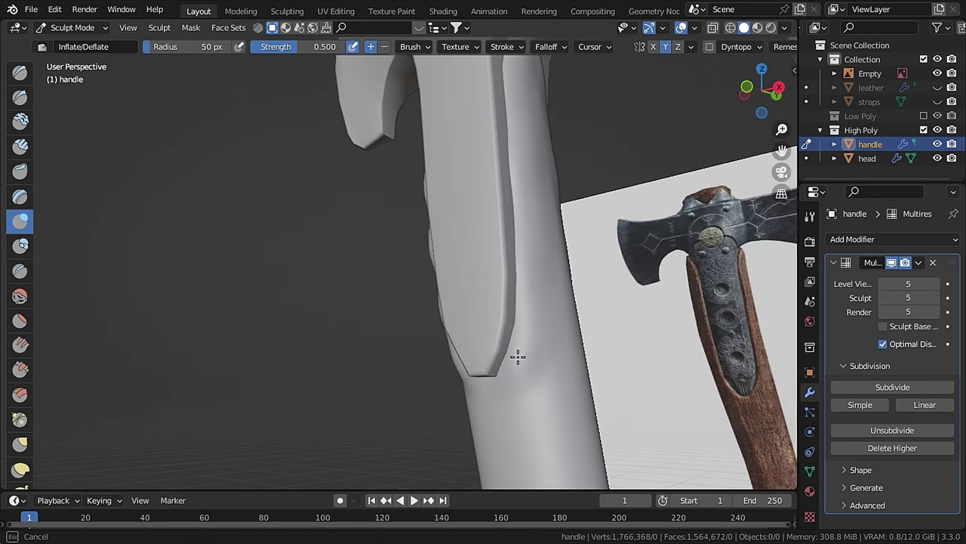
middle_click_drag(511, 57, 484, 229)
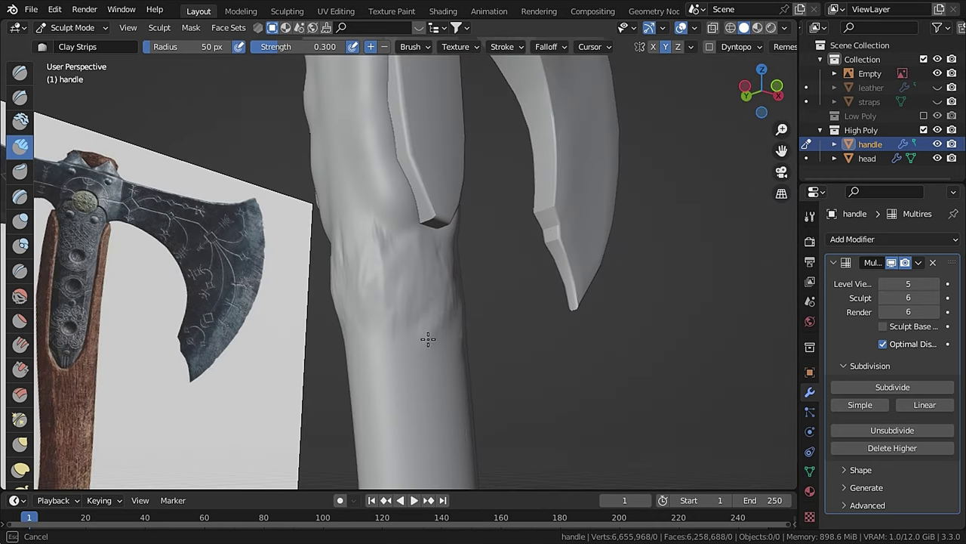
Step: Sculpt rough wood ridges on the handle around and below the head's plates with the Clay Strips brush, and save the file
middle_click_drag(454, 302, 386, 274)
mouse_move(488, 275)
middle_mouse_down()
mouse_move(451, 327)
mouse_move(400, 291)
mouse_move(578, 231)
mouse_move(528, 280)
mouse_move(582, 416)
mouse_move(500, 349)
mouse_move(406, 362)
mouse_move(424, 214)
mouse_move(366, 367)
mouse_move(410, 413)
middle_mouse_up()
mouse_move(309, 72)
middle_mouse_down()
mouse_move(492, 298)
mouse_move(453, 339)
mouse_move(563, 129)
mouse_move(427, 362)
mouse_move(314, 309)
mouse_move(403, 213)
middle_mouse_up()
key("KP_1")
key("ctrl+s")
Step: Check the lower handle's carved grain against the reference through X-ray, and sculpt along the handle with the Crease brush
scroll(388, 341, "up", 6)
key("alt+z")
key("shift+c")
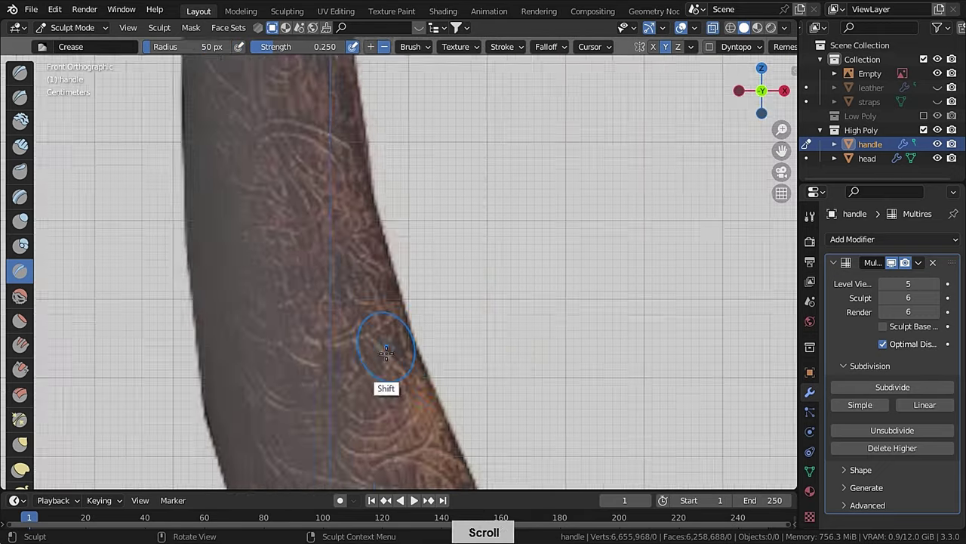
key("alt+z")
middle_click_drag(388, 341, 302, 163)
left_click_drag(302, 162, 365, 294)
mouse_move(295, 414)
middle_mouse_down()
mouse_move(330, 289)
mouse_move(423, 157)
mouse_move(498, 233)
mouse_move(431, 238)
mouse_move(392, 224)
middle_mouse_up()
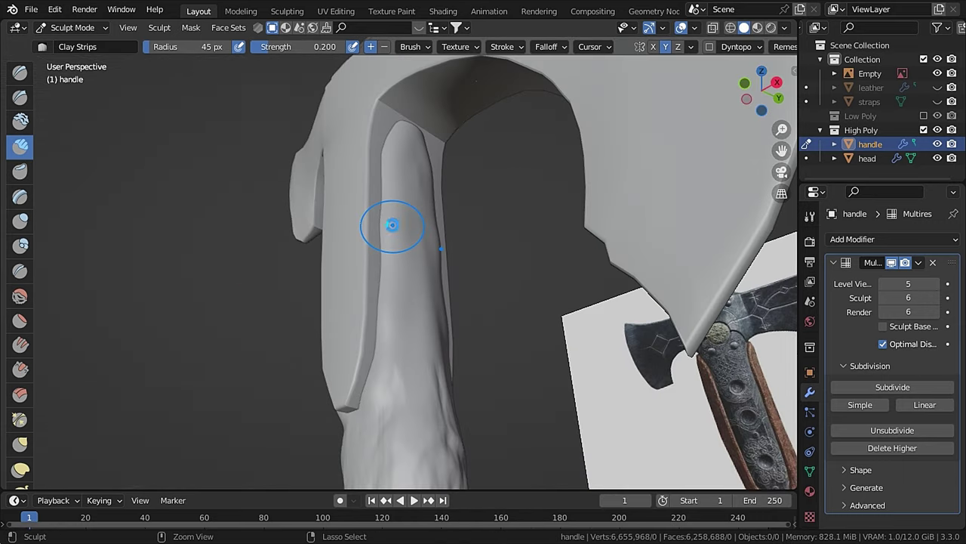
Step: Adjust the Clay Strips brush's strength and stroke wood grain down the handle beneath the head's arch
key("shift+f")
left_click(393, 224)
left_click_drag(393, 224, 406, 336)
mouse_move(405, 336)
middle_mouse_down()
mouse_move(464, 296)
mouse_move(377, 257)
mouse_move(308, 282)
middle_mouse_up()
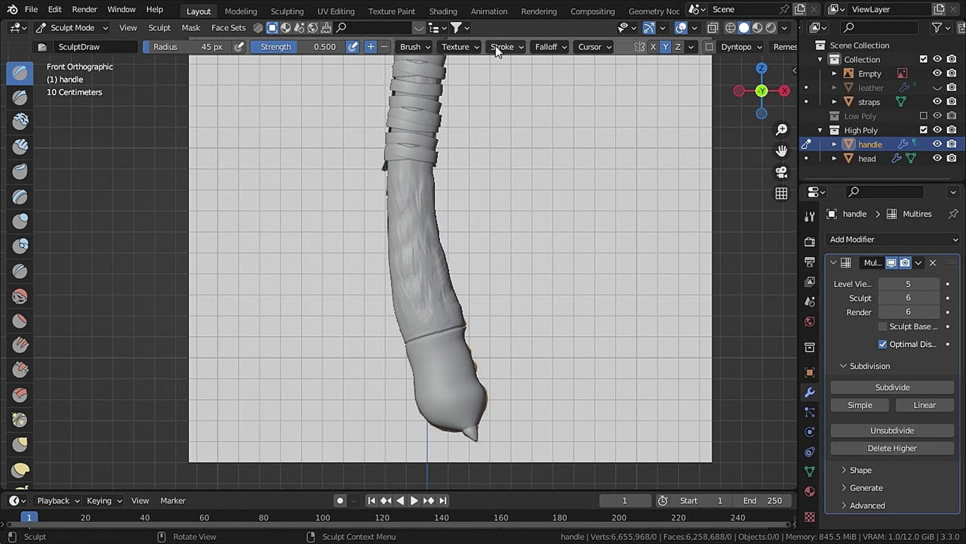
Step: Load the floral ornament image as the Draw brush's texture and change the brush's stroke method for stamping
left_click(472, 47)
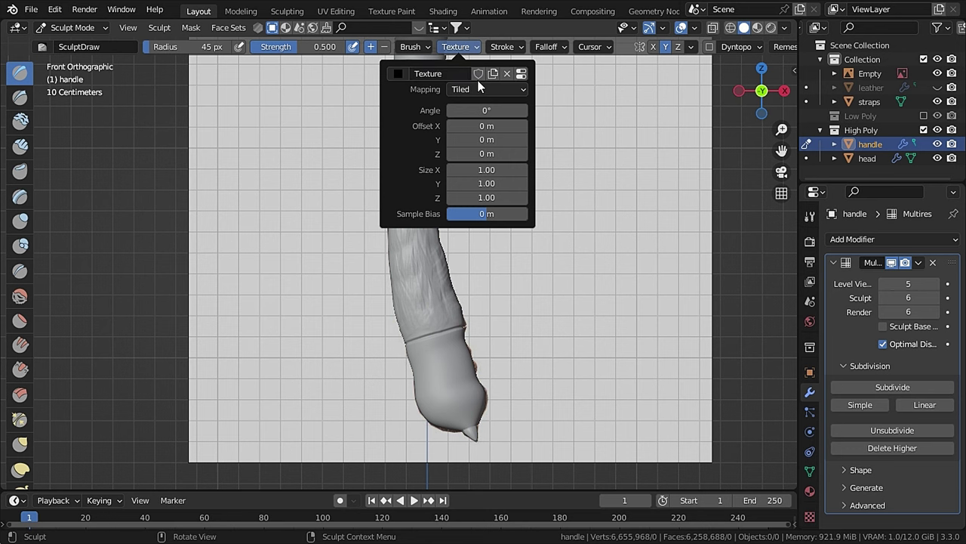
left_click(810, 517)
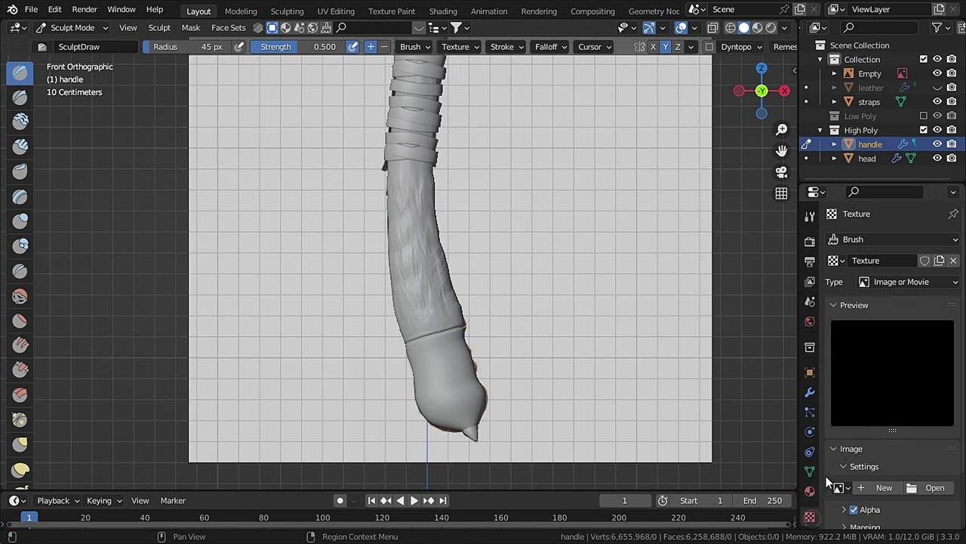
left_click(928, 489)
left_click(181, 246)
double_click(460, 280)
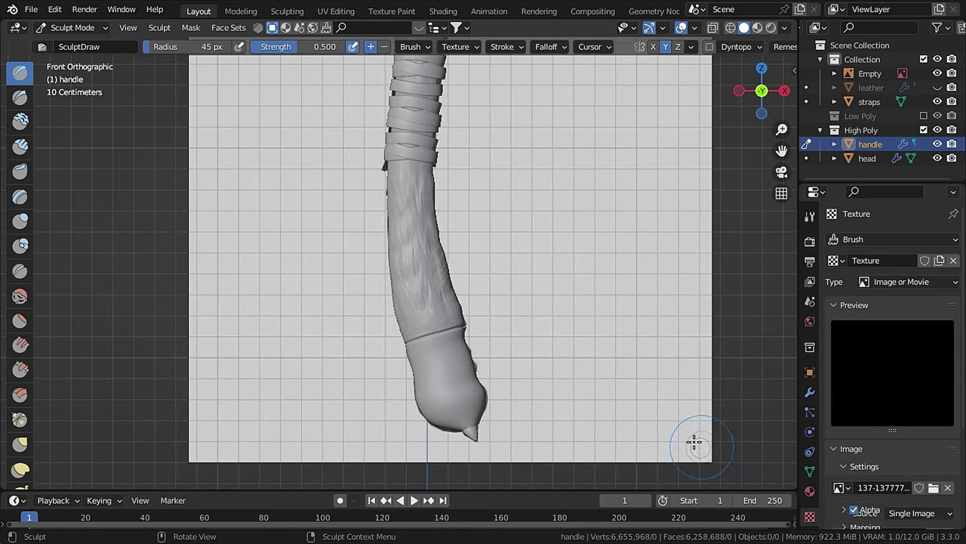
left_click(508, 46)
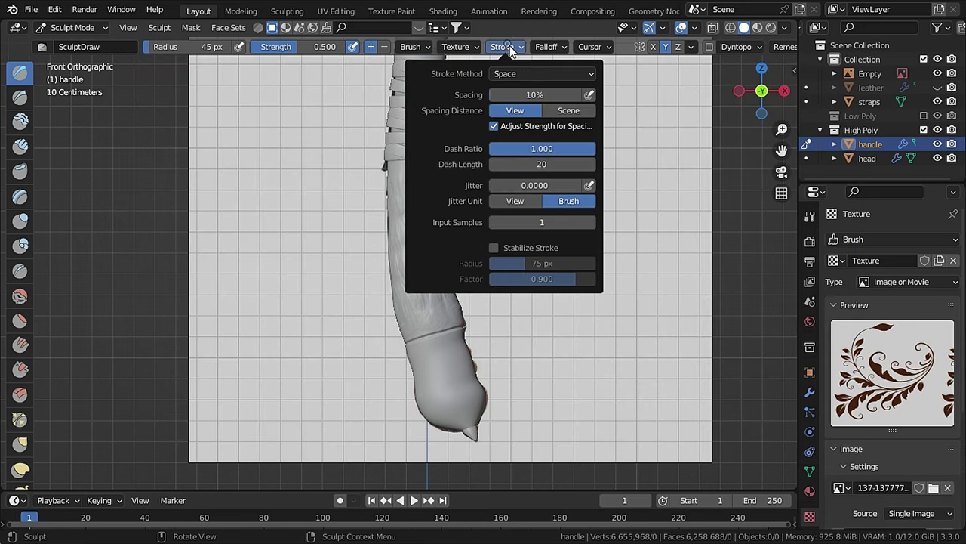
left_click(547, 73)
left_click(539, 149)
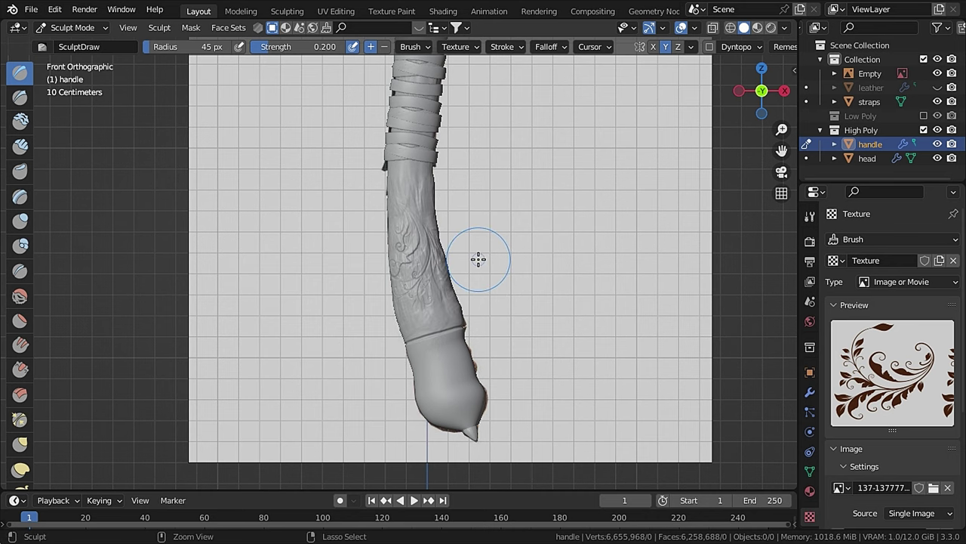
Step: Try stamping the floral ornament at different sizes on the lower handle's wood, and undo the stamps
mouse_move(446, 306)
left_mouse_down("ctrl")
mouse_move(611, 274)
mouse_move(550, 320)
left_mouse_up("ctrl")
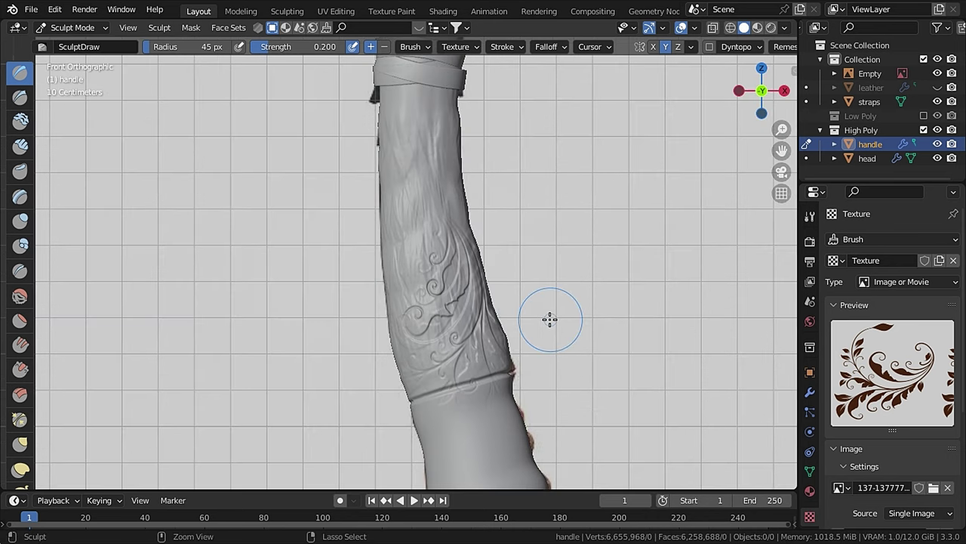
mouse_move(442, 232)
left_mouse_down("ctrl")
mouse_move(603, 274)
mouse_move(619, 246)
mouse_move(571, 259)
mouse_move(554, 248)
mouse_move(315, 304)
mouse_move(313, 317)
left_mouse_up("ctrl")
left_click_drag(548, 197, 533, 198)
key("ctrl+z")
key("ctrl+z")
mouse_move(449, 233)
left_mouse_down()
mouse_move(569, 244)
mouse_move(574, 227)
left_mouse_up()
mouse_move(468, 260)
middle_mouse_down()
mouse_move(594, 256)
mouse_move(429, 345)
middle_mouse_up()
key("ctrl+z")
key("KP_1")
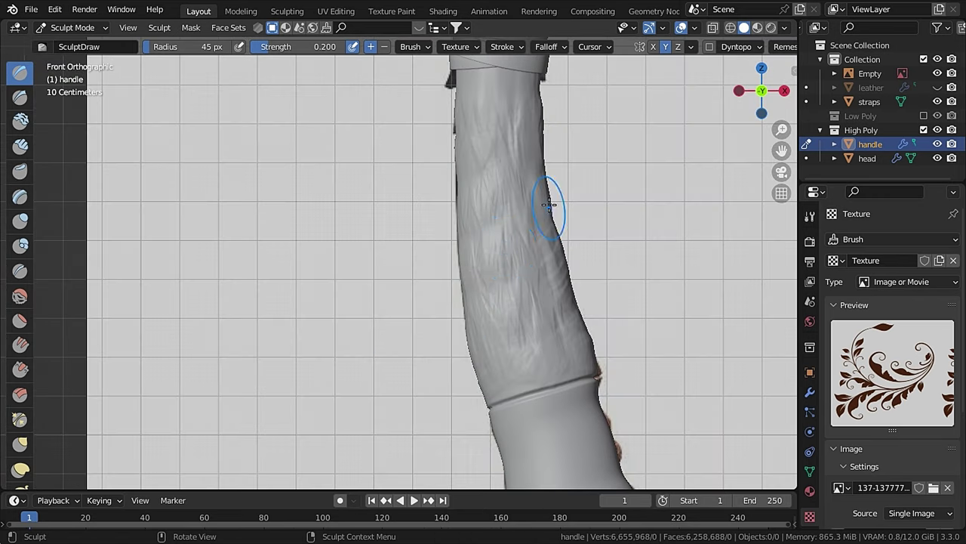
Step: Stamp the floral ornament onto the lower handle's wood at 0.200 strength and check the relief from other sides
mouse_move(508, 249)
left_mouse_down()
mouse_move(441, 326)
mouse_move(696, 210)
left_mouse_up()
middle_click_drag(696, 210, 611, 308)
scroll(622, 283, "up", 4)
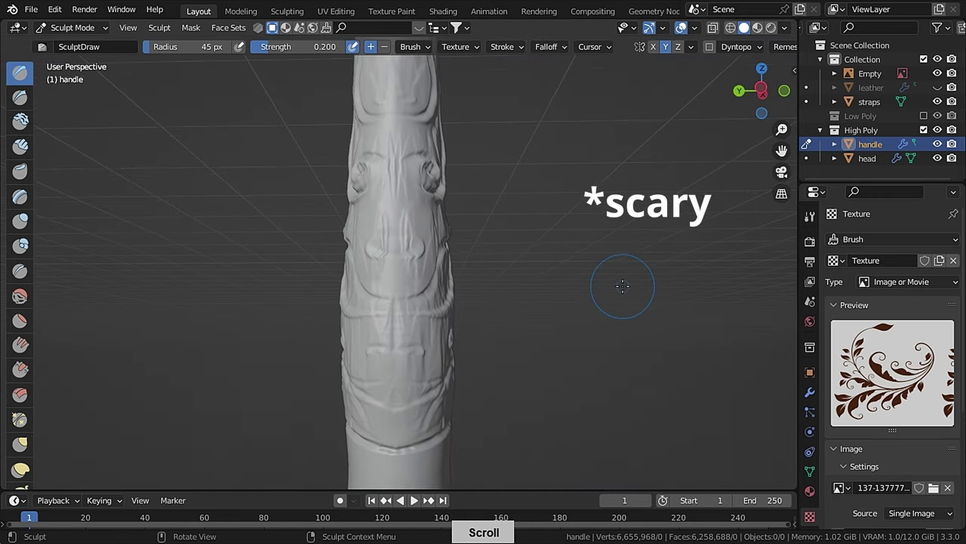
mouse_move(524, 283)
middle_mouse_down()
mouse_move(498, 307)
mouse_move(492, 276)
middle_mouse_up()
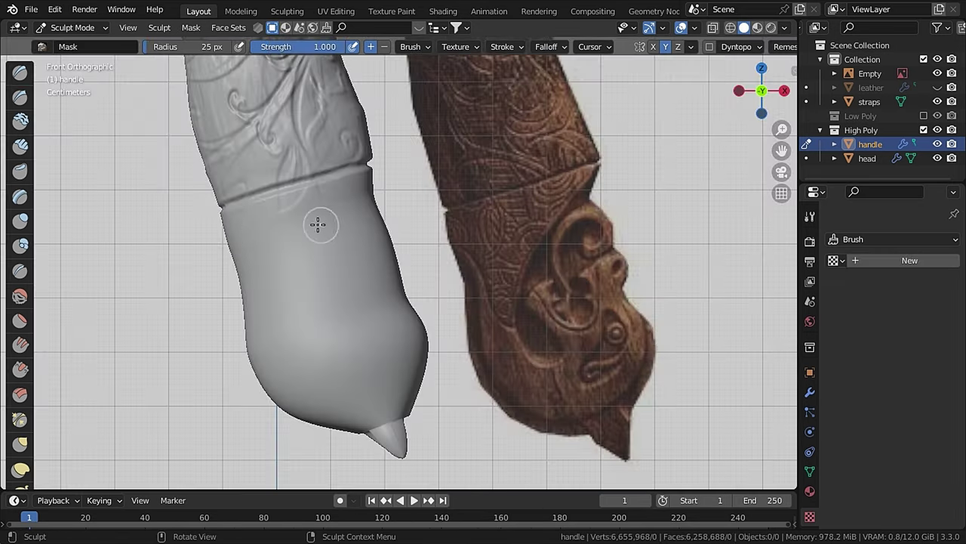
Step: Mask the pommel's broad shapes following the reference, clear a round eye area, and reduce the Mask brush radius to 17 px
mouse_move(319, 222)
left_mouse_down()
mouse_move(272, 226)
mouse_move(342, 347)
left_mouse_up()
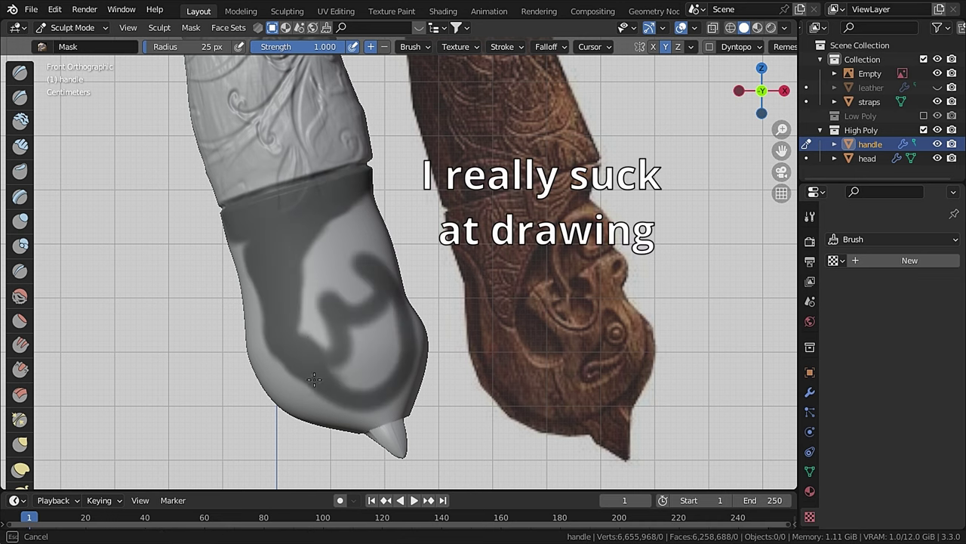
left_click_drag(388, 312, 347, 377)
left_click(388, 348, "ctrl")
key("f")
left_click(330, 302)
left_click_drag(330, 302, 325, 277)
scroll(328, 289, "up", 3)
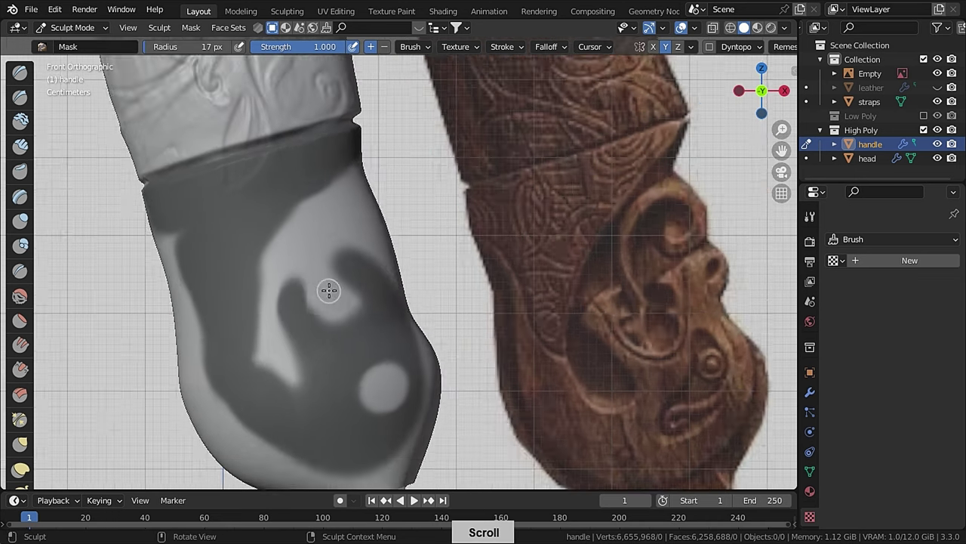
Step: With an 8 px Mask brush, paint the pommel's curl, pupil and edge line, and clear the outlines around the mouth and eye
key("f")
left_click_drag(340, 325, 314, 308)
scroll(393, 394, "down", 3)
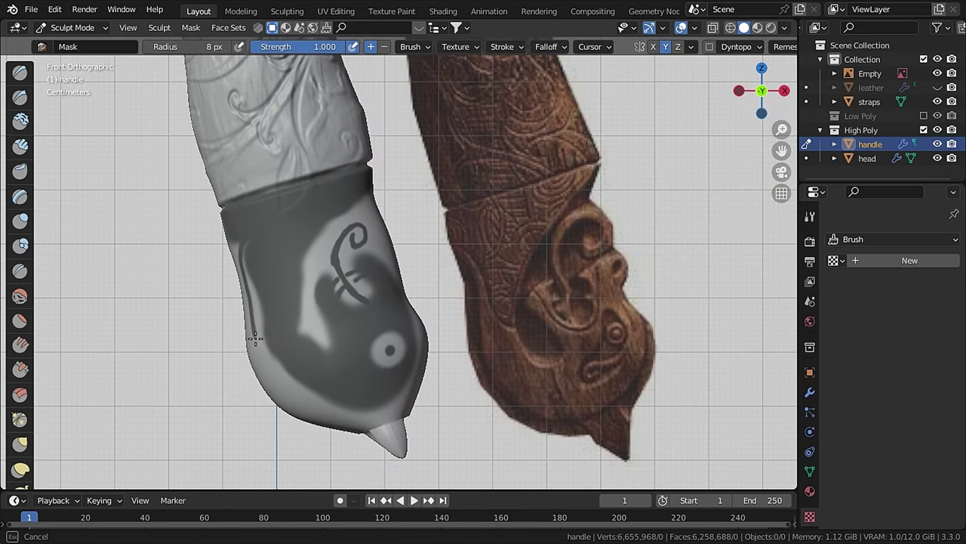
left_click_drag(333, 302, 381, 308, "ctrl")
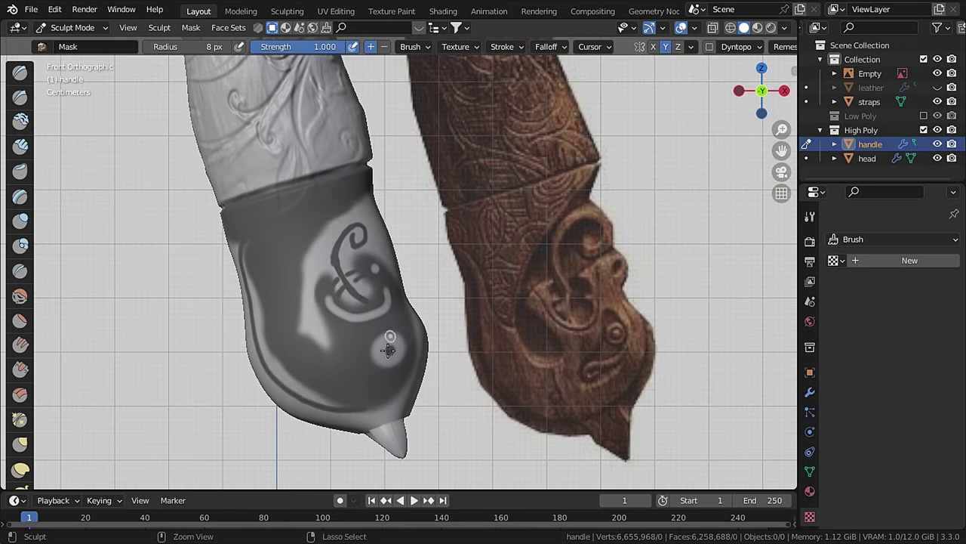
left_click_drag(363, 341, 391, 348, "ctrl")
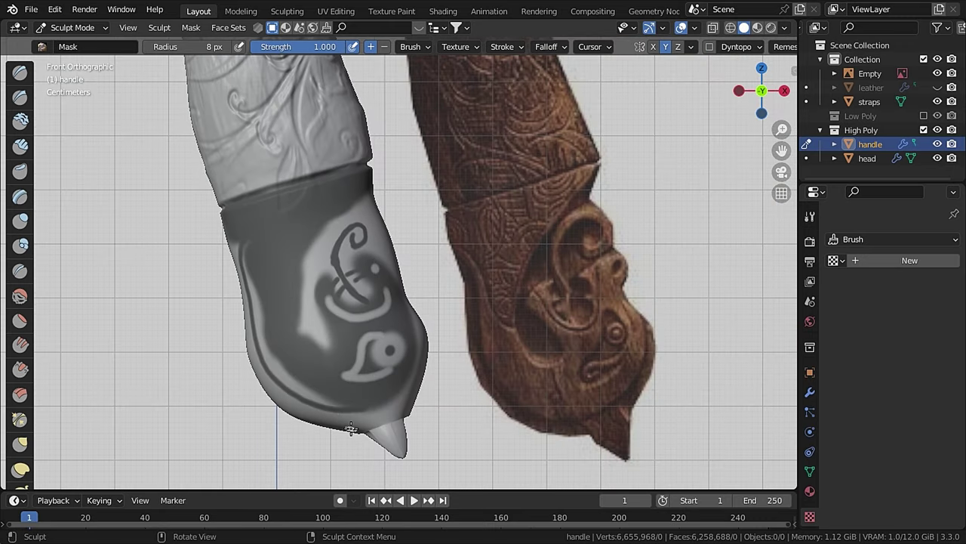
Step: Extend the mask from the groove above the pommel up along the handle, and save the file
scroll(344, 421, "down", 2)
left_click_drag(302, 182, 388, 168)
middle_click_drag(388, 168, 453, 453, "shift")
left_click_drag(378, 294, 518, 285)
mouse_move(517, 285)
middle_mouse_down("shift")
mouse_move(502, 328)
mouse_move(508, 483)
middle_mouse_up("shift")
key("ctrl+s")
left_click_drag(491, 174, 363, 242)
middle_click_drag(363, 242, 384, 453, "shift")
Step: Hide the axe head and cover the remaining handle, including the wood beneath the straps, with the mask
left_click(937, 158)
middle_click_drag(241, 192, 392, 128)
middle_click_drag(389, 476, 83, 159, "shift")
middle_click_drag(397, 67, 397, 151, "shift")
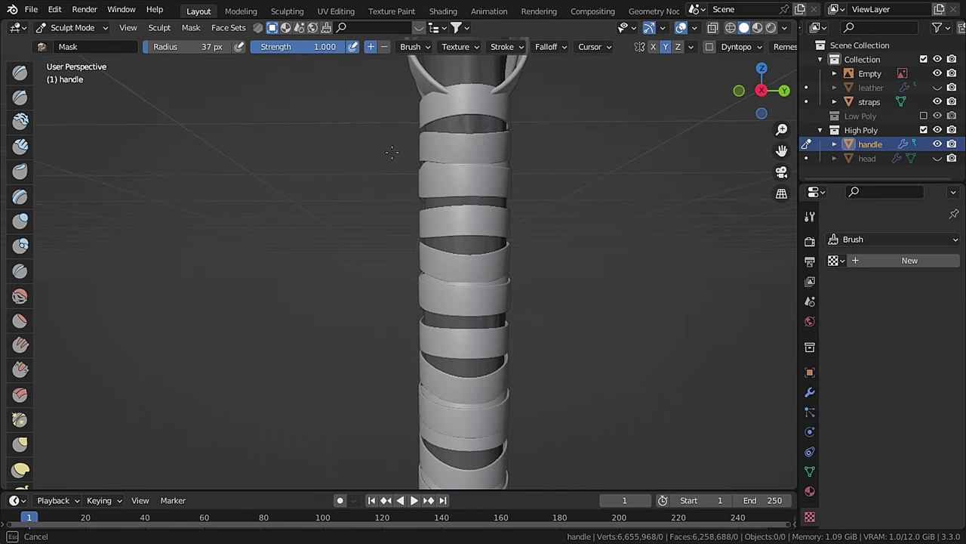
mouse_move(529, 91)
middle_mouse_down("shift")
mouse_move(536, 208)
mouse_move(554, 295)
middle_mouse_up("shift")
scroll(573, 255, "up", 4)
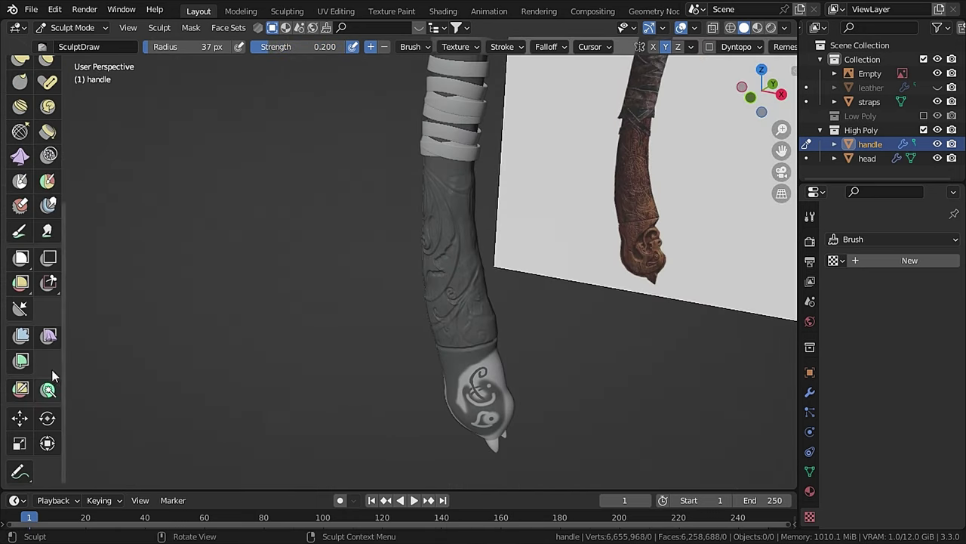
Step: Recess the pommel's unmasked areas with the Mesh Filter set to Inflate
left_click(30, 335)
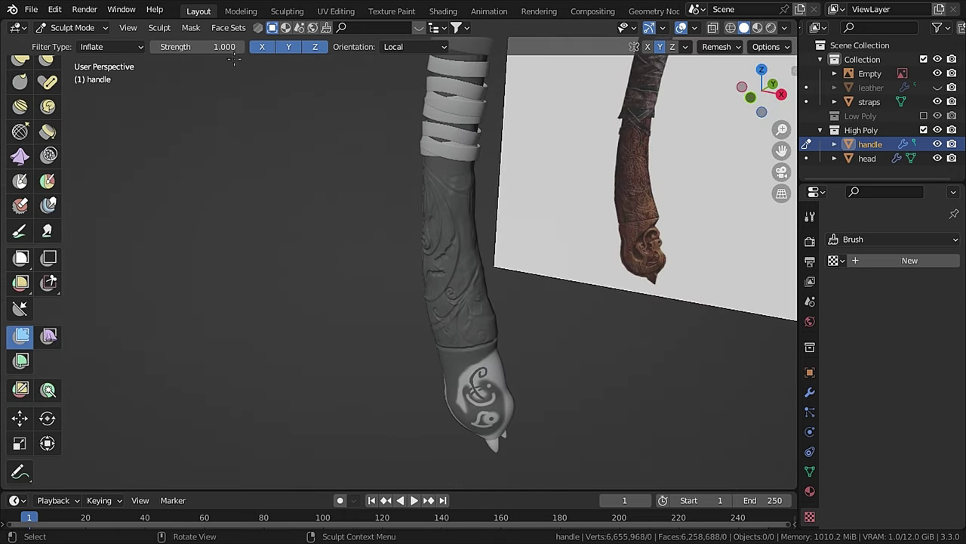
left_click(122, 49)
left_click(124, 46)
middle_click_drag(540, 350, 574, 340)
middle_click_drag(574, 340, 570, 249, "ctrl")
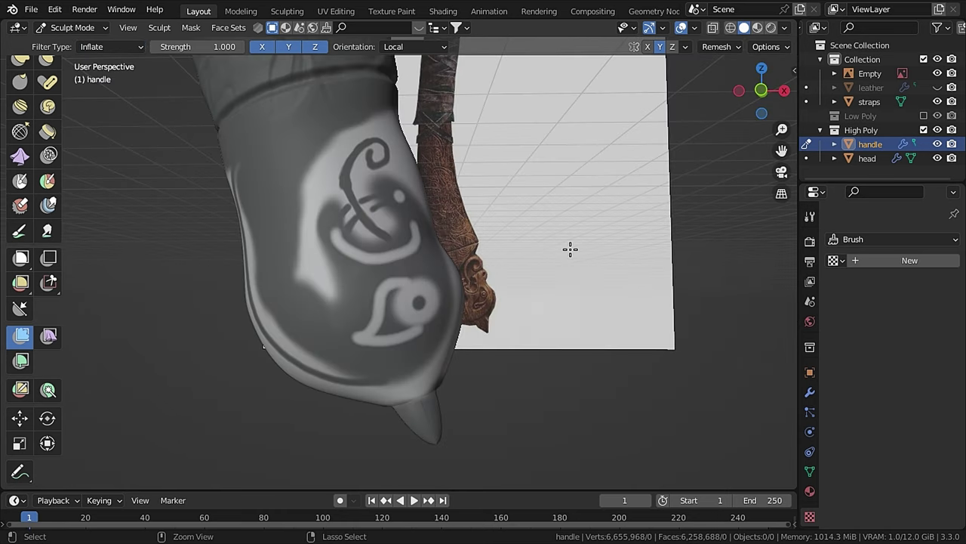
left_click_drag(588, 285, 586, 286)
mouse_move(586, 287)
middle_mouse_down()
mouse_move(367, 259)
mouse_move(394, 261)
middle_mouse_up()
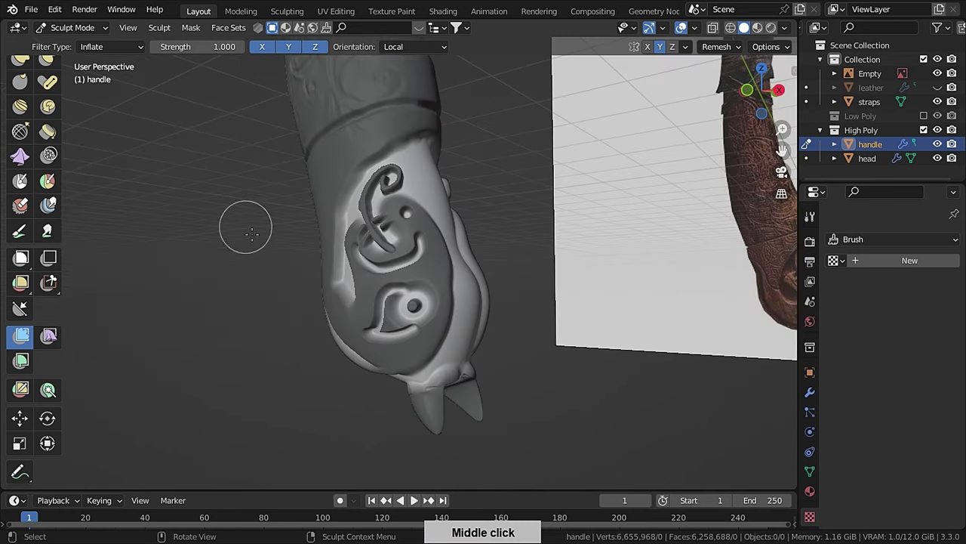
Step: Clear the mask and try smoothing the pommel's underside between the horns at 0.700 strength
key("ctrl+z")
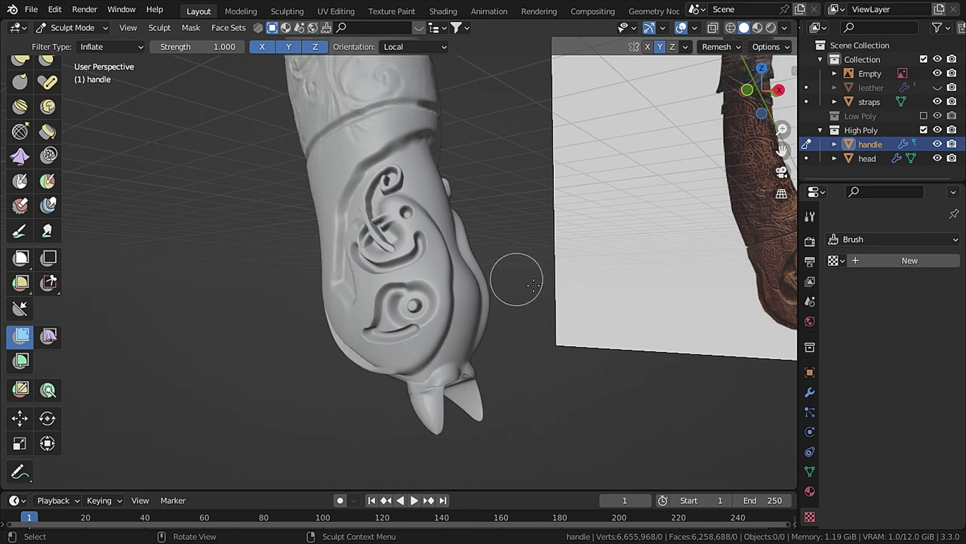
middle_click_drag(491, 315, 412, 269)
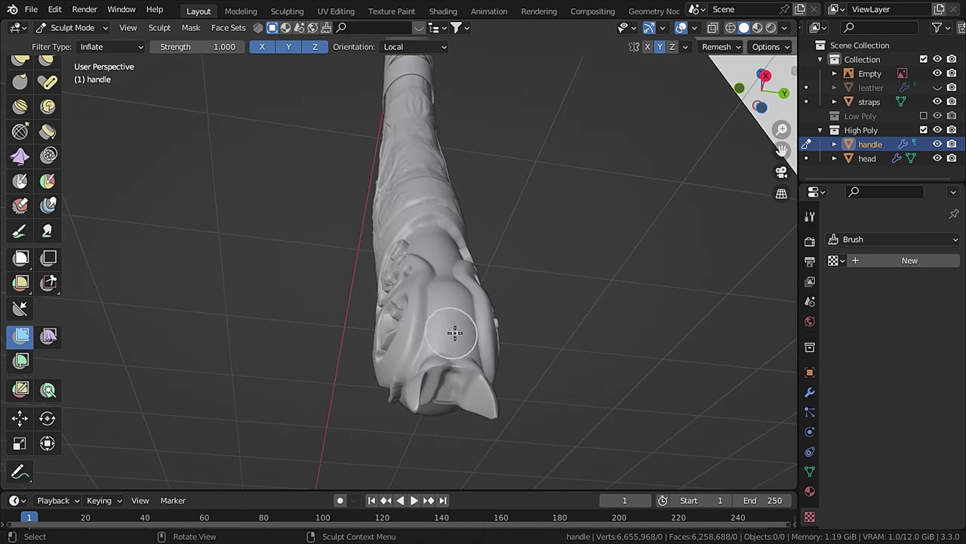
middle_click_drag(63, 156, 66, 370)
left_click(46, 172)
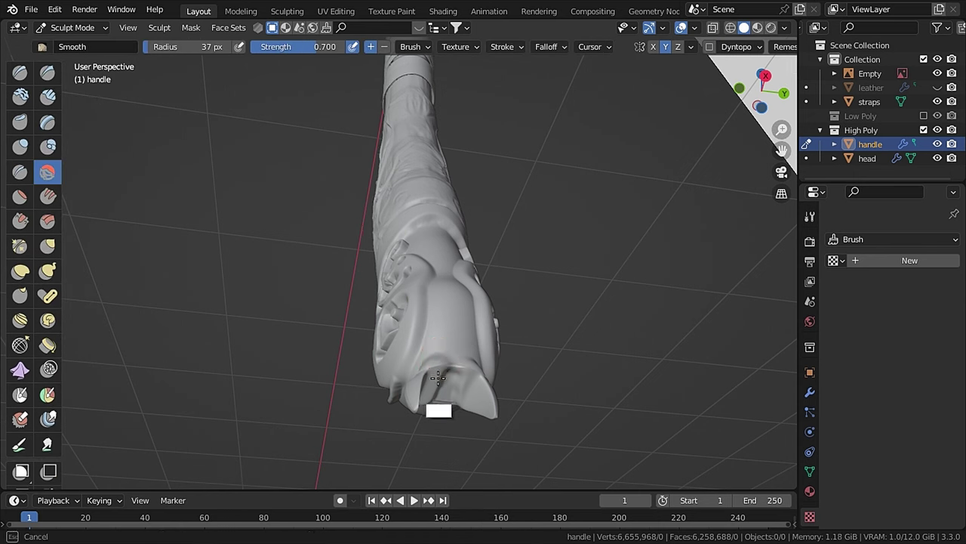
mouse_move(444, 390)
middle_mouse_down()
mouse_move(513, 360)
mouse_move(431, 332)
mouse_move(410, 382)
mouse_move(363, 374)
mouse_move(484, 446)
middle_mouse_up()
Step: Redo the pommel's masked Inflate filtering, clear the mask, and smooth the underside near the horns with a 67 px Smooth brush
key("m")
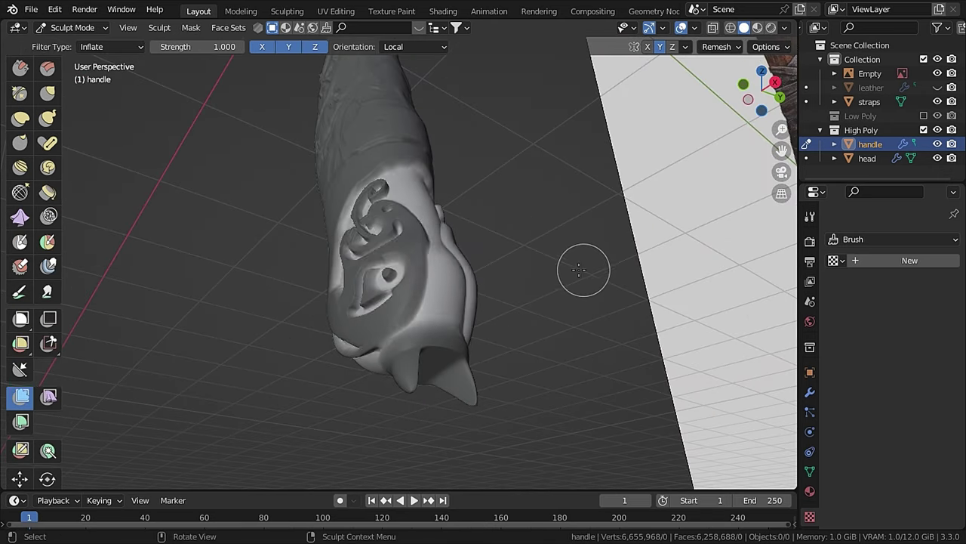
middle_click_drag(38, 67, 47, 231)
left_click(46, 172)
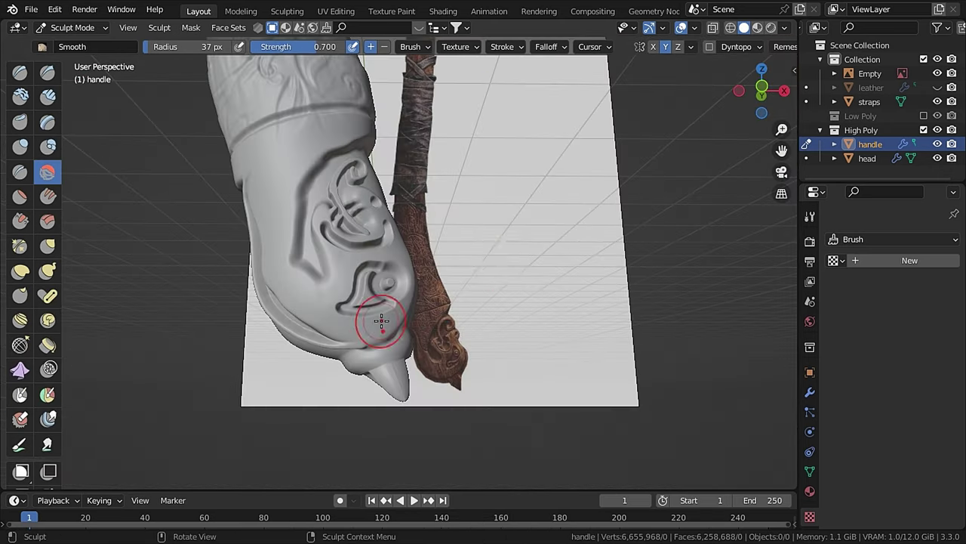
middle_click_drag(382, 321, 215, 317)
middle_click_drag(453, 317, 513, 256, "shift")
middle_click_drag(514, 332, 531, 231, "ctrl")
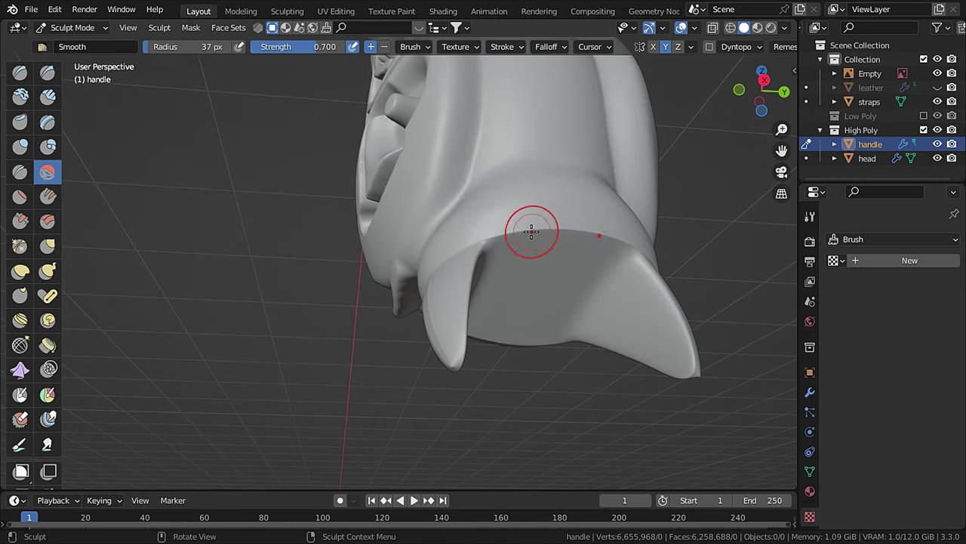
key("f")
left_click(461, 184)
Step: Even out the hollow between the pommel's horns with the Snake Hook, Flatten and Scrape brushes, and save the file
mouse_move(286, 61)
middle_mouse_down()
mouse_move(483, 249)
mouse_move(533, 263)
middle_mouse_up()
key("k")
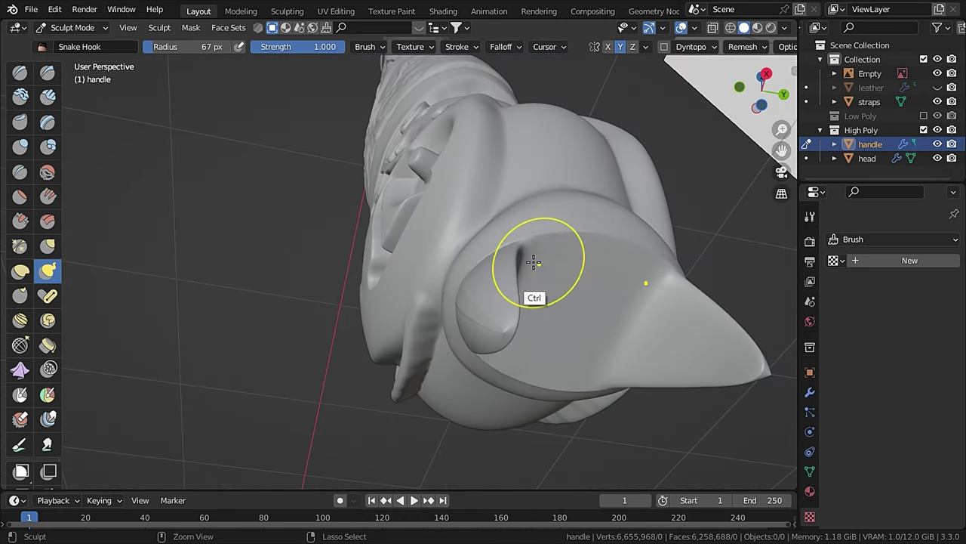
mouse_move(532, 235)
left_mouse_down("shift")
mouse_move(505, 349)
mouse_move(533, 220)
left_mouse_up("shift")
key("shift+t")
key("ctrl+s")
left_click(20, 220)
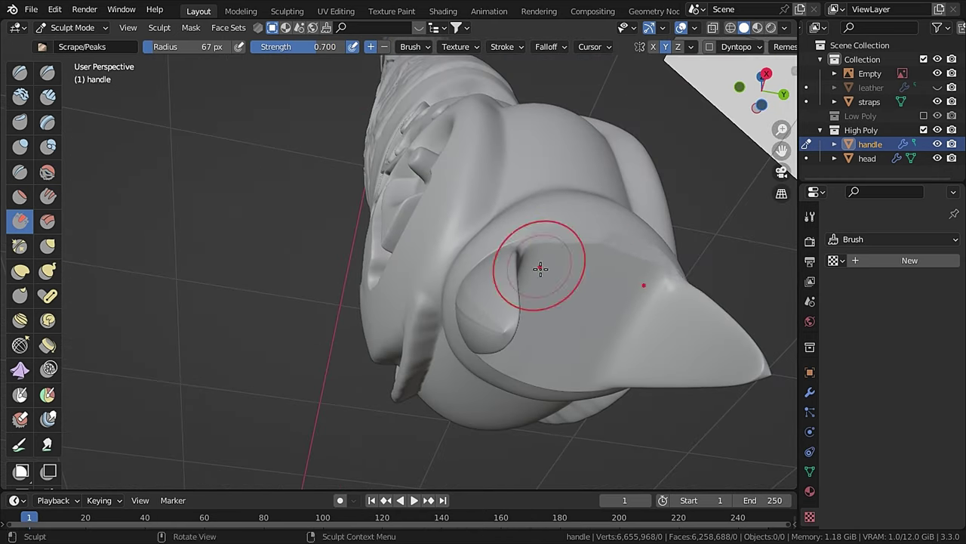
mouse_move(539, 270)
middle_mouse_down()
mouse_move(410, 280)
mouse_move(198, 330)
mouse_move(507, 323)
mouse_move(502, 222)
middle_mouse_up()
Step: Hide the viewport overlays and scrape the handle's top end above the axe head with the Scrape brush
key("x")
scroll(448, 200, "down", 4)
middle_click_drag(493, 129, 393, 302, "shift")
key("shift+alt+z")
scroll(449, 201, "up", 2)
scroll(422, 216, "up", 7)
left_click(20, 221)
left_click_drag(354, 256, 385, 265)
mouse_move(384, 265)
middle_mouse_down()
mouse_move(281, 258)
mouse_move(324, 264)
middle_mouse_up()
Step: Carve dents into the handle's top end with a 38 px Draw Sharp brush and deform its rim with Elastic Deform
left_click(47, 97)
key("f")
left_click(336, 277)
mouse_move(408, 305)
middle_mouse_down()
mouse_move(313, 298)
mouse_move(238, 338)
middle_mouse_up()
middle_click_drag(344, 221, 484, 233)
left_click(20, 270)
middle_click_drag(371, 256, 387, 252)
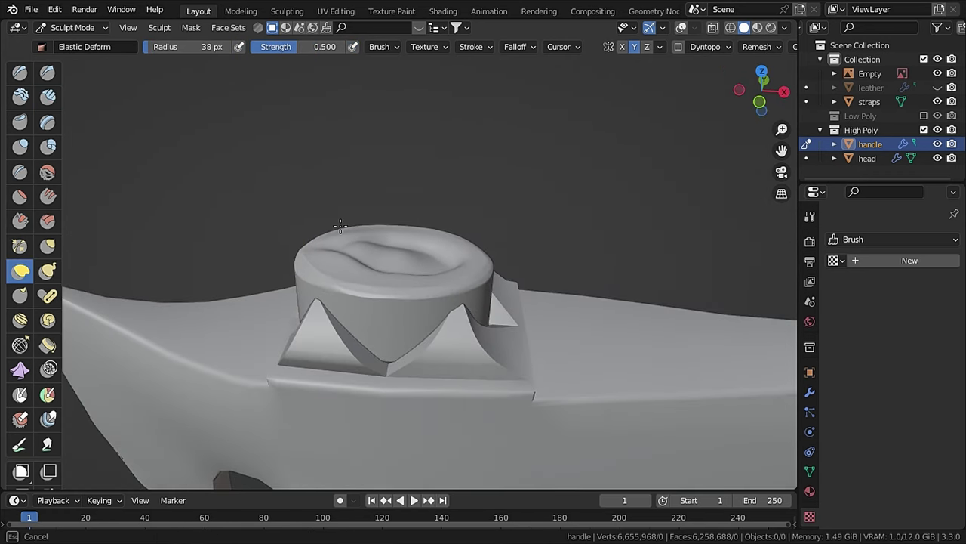
key("c")
mouse_move(382, 309)
middle_mouse_down()
mouse_move(367, 317)
mouse_move(488, 263)
mouse_move(566, 289)
mouse_move(518, 302)
middle_mouse_up()
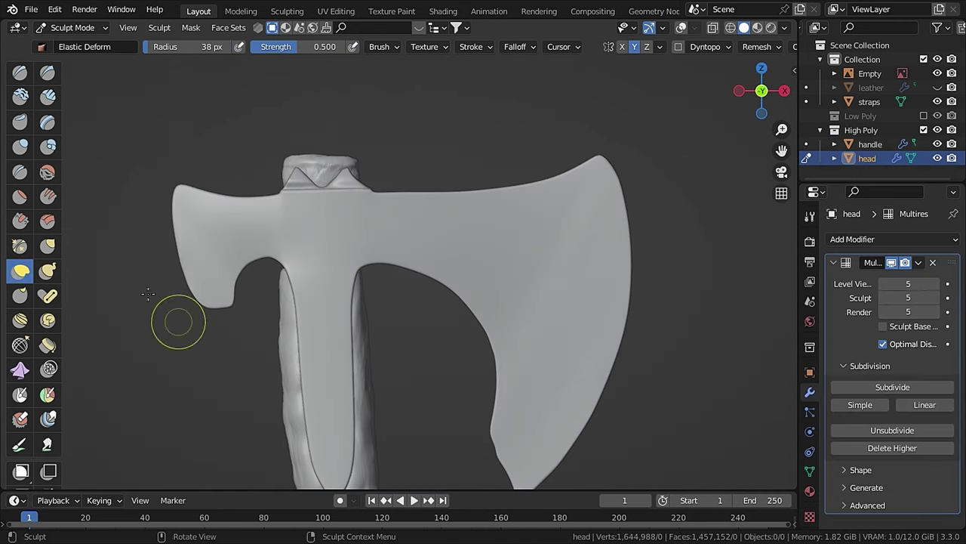
Step: Assign the floral texture to the Draw brush and stamp the ornament onto the lower end of the head's long plate
key("x")
middle_click_drag(177, 320, 425, 308)
left_click(462, 46)
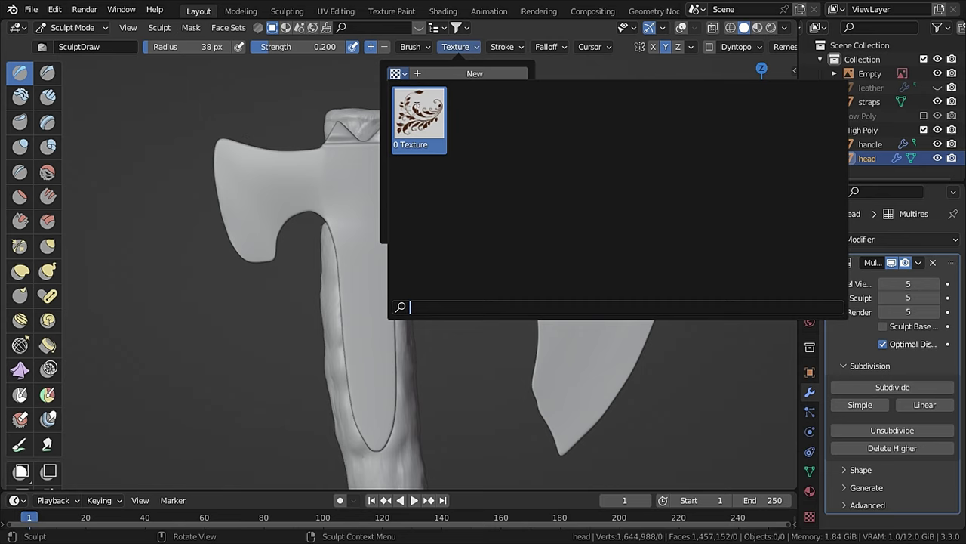
middle_click_drag(451, 354, 506, 261)
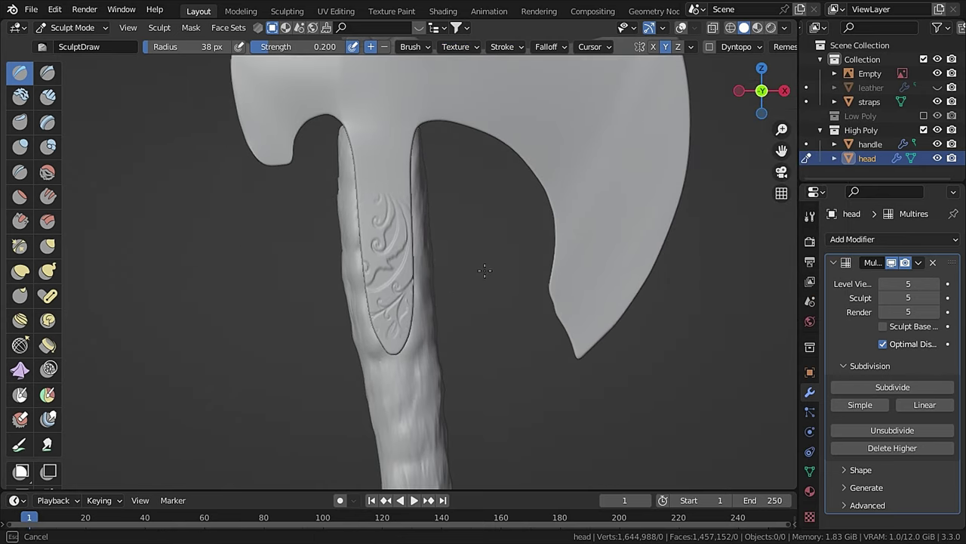
middle_click_drag(500, 270, 499, 268)
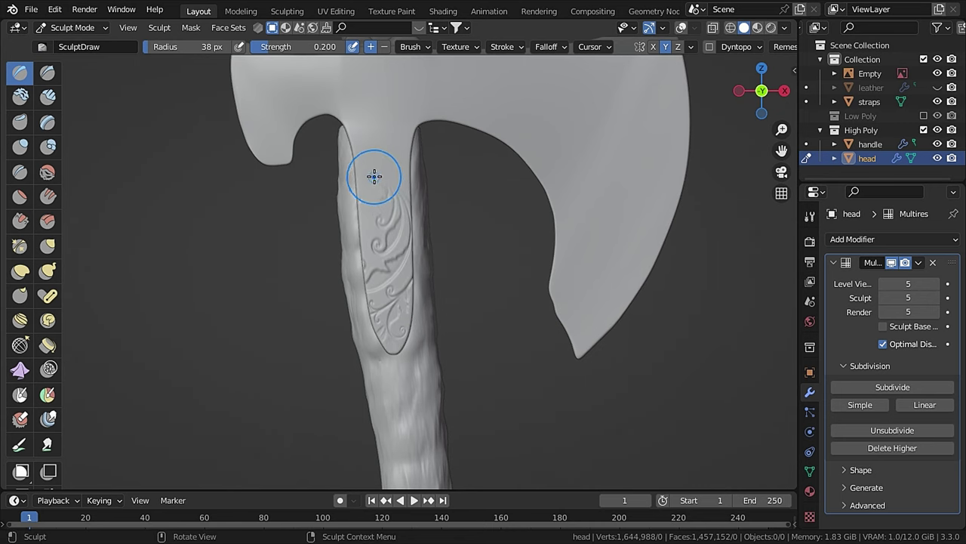
Step: Extend the floral ornament up the plate and form a round hollow in its upper part with the Blob and Elastic Deform brushes at 50 px
middle_click_drag(300, 181, 552, 200)
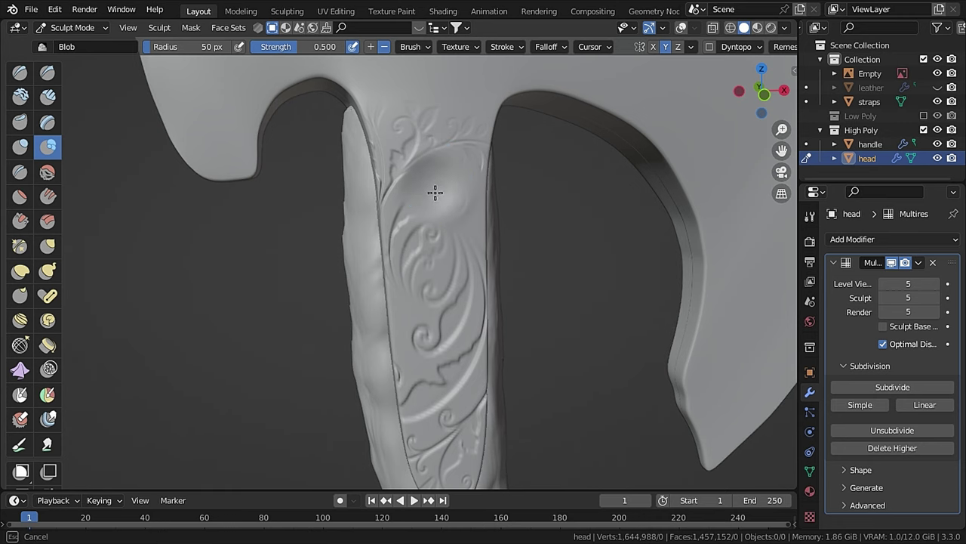
middle_click_drag(438, 192, 423, 218)
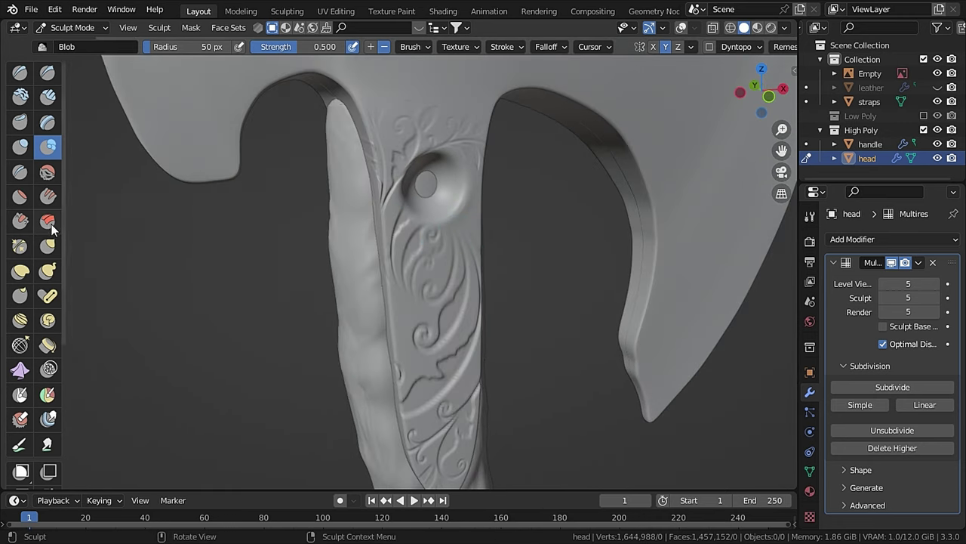
left_click(23, 270)
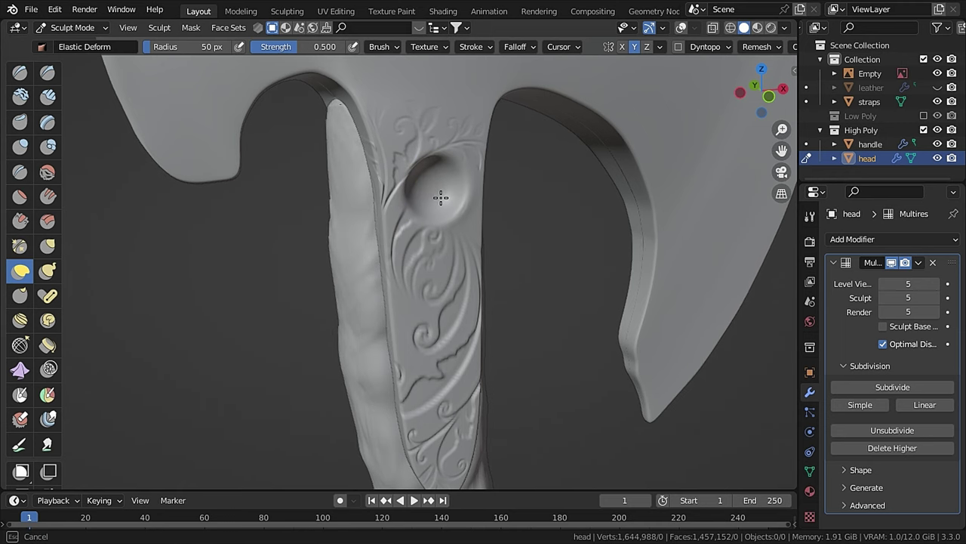
middle_click_drag(379, 198, 283, 209)
Step: Press two smaller hollows further down the ornamented plate with the Blob brush at 36 px and 25 px, flatten them, and save the file
left_click(19, 196)
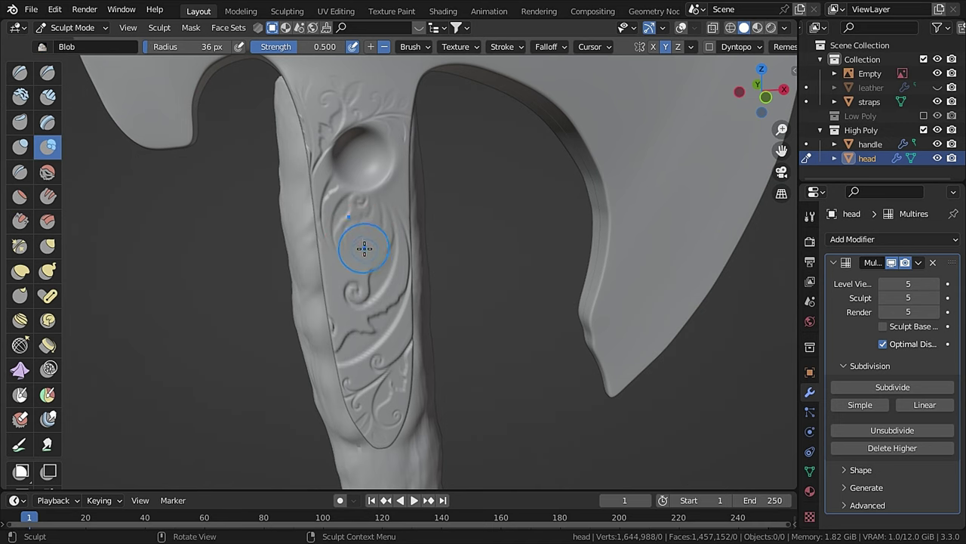
left_click(365, 248)
left_click(20, 197)
key("bracketleft")
key("bracketleft")
left_click_drag(367, 344, 373, 332)
left_click(48, 147)
key("bracketleft")
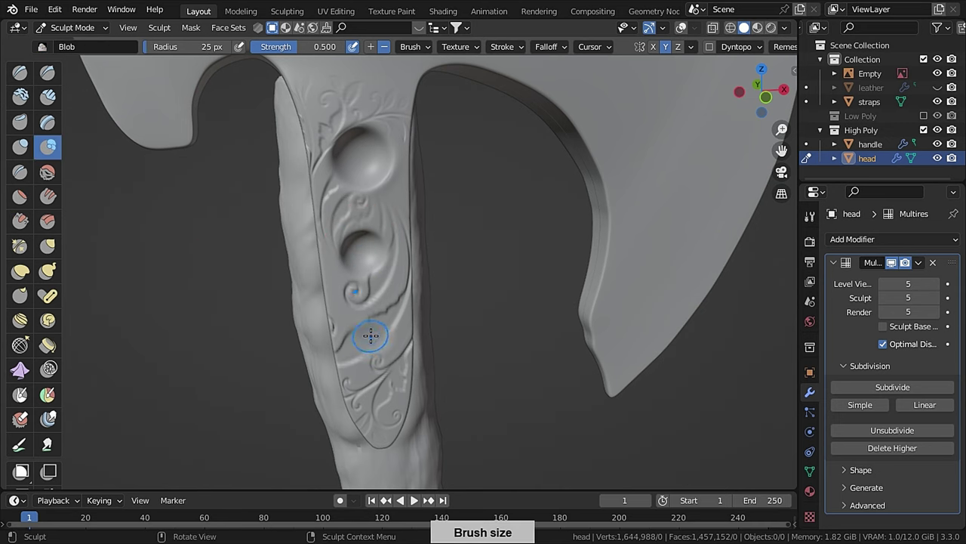
mouse_move(370, 335)
middle_mouse_down()
mouse_move(492, 298)
mouse_move(431, 274)
mouse_move(459, 248)
middle_mouse_up()
key("x")
key("ctrl+s")
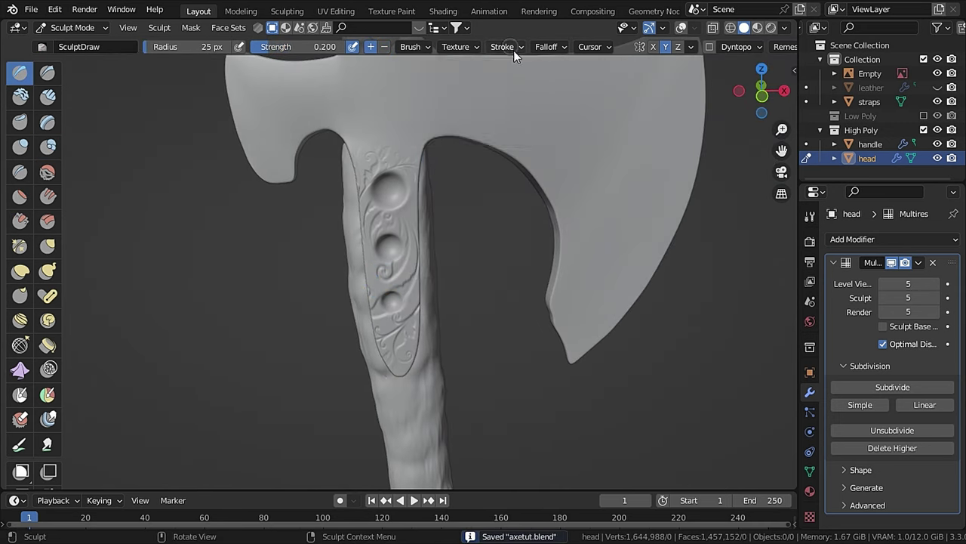
Step: Paint a 66 px circular mask on the head above the plate, unmask its inner disc to leave a ring, and invert the mask
left_click(510, 49)
key("KP_1")
key("shift+c")
left_click_drag(326, 144, 349, 149)
key("ctrl+z")
key("f")
key("m")
left_click(306, 186)
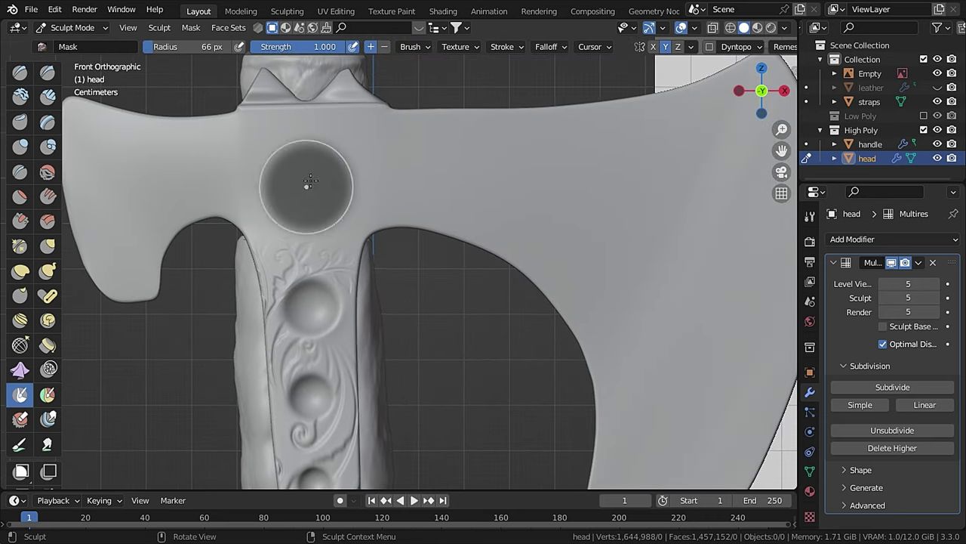
left_click_drag(310, 181, 308, 185)
key("f")
left_click(308, 186, "ctrl")
key("ctrl+i")
middle_click_drag(308, 186, 336, 257)
Step: Sculpt the unmasked ring on the head in front view and sharpen its outline with the Crease brush
key("KP_1")
key("shift+c")
left_click_drag(273, 172, 302, 140)
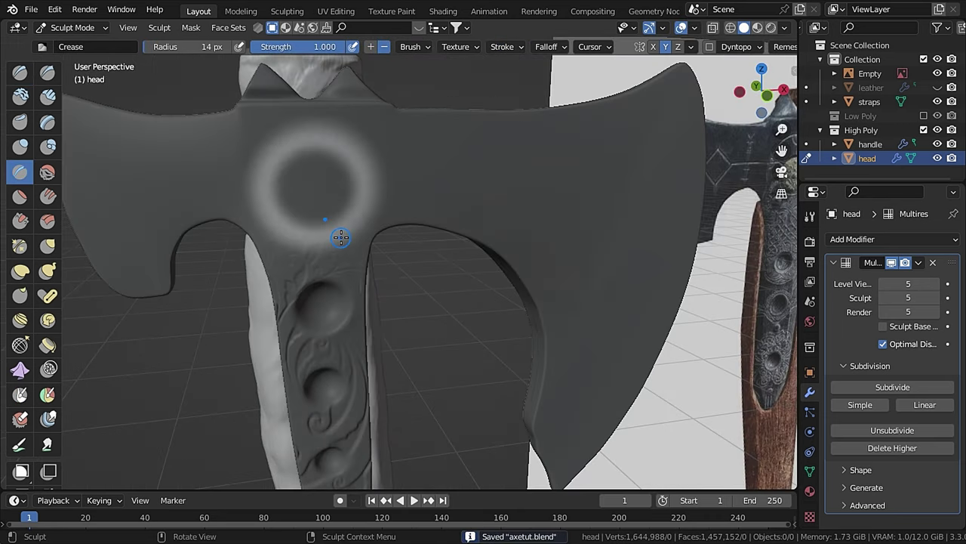
middle_click_drag(341, 237, 416, 270)
key("KP_1")
key("f")
scroll(434, 307, "down", 6)
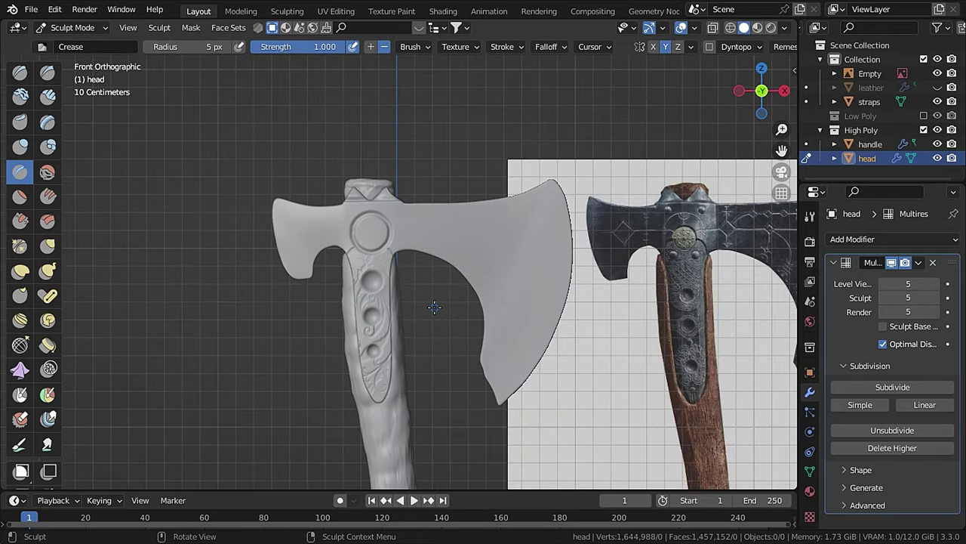
Step: Raise four small round rivets around the ring with the Blob brush
left_click(47, 147)
middle_click_drag(433, 307, 388, 220)
key("f")
left_click(385, 132)
left_click(388, 220)
key("KP_1")
key("shift+c")
Step: Set the Crease brush to the Line stroke method and engrave a line, a diamond and a crossing rune on the head's short rear end at 6 px
left_click(502, 47)
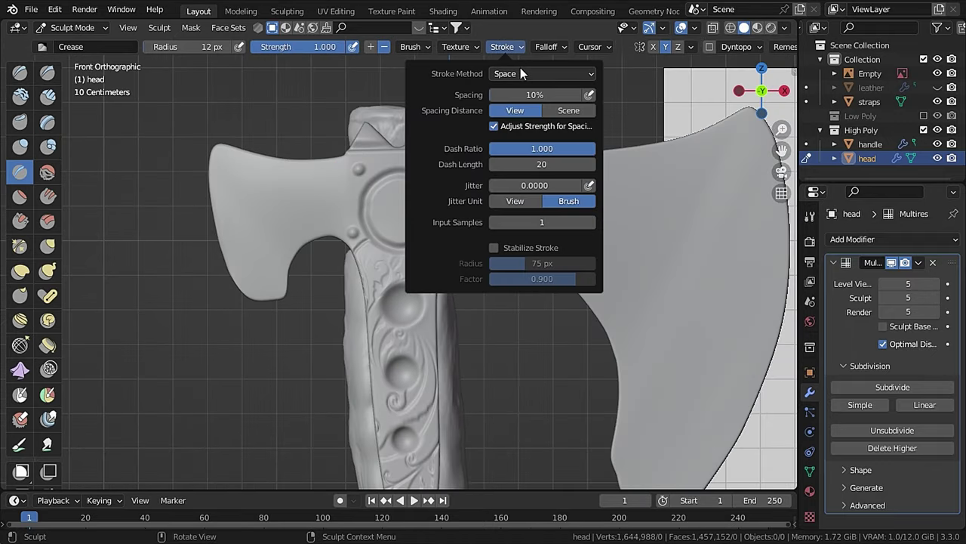
left_click(520, 74)
left_click(505, 167)
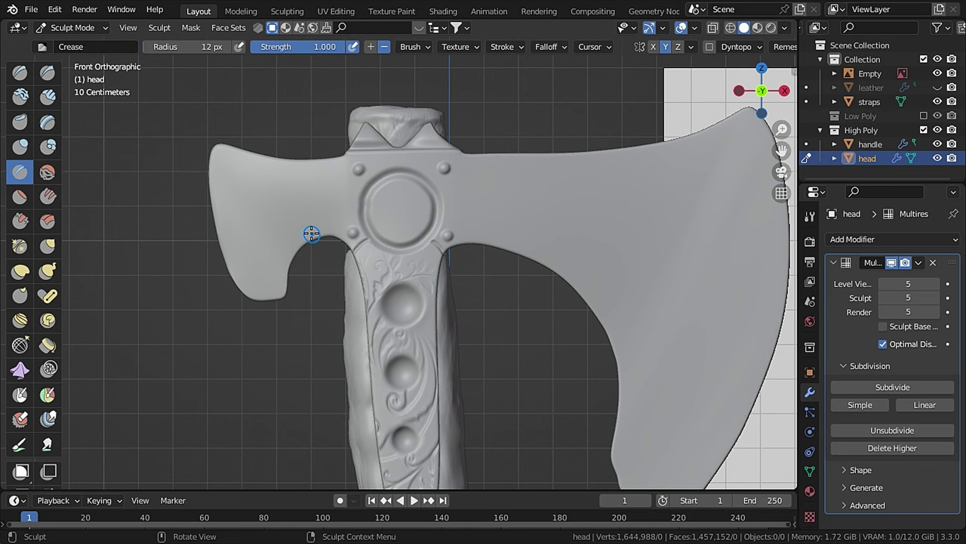
scroll(279, 223, "up", 4)
left_click_drag(437, 242, 325, 251)
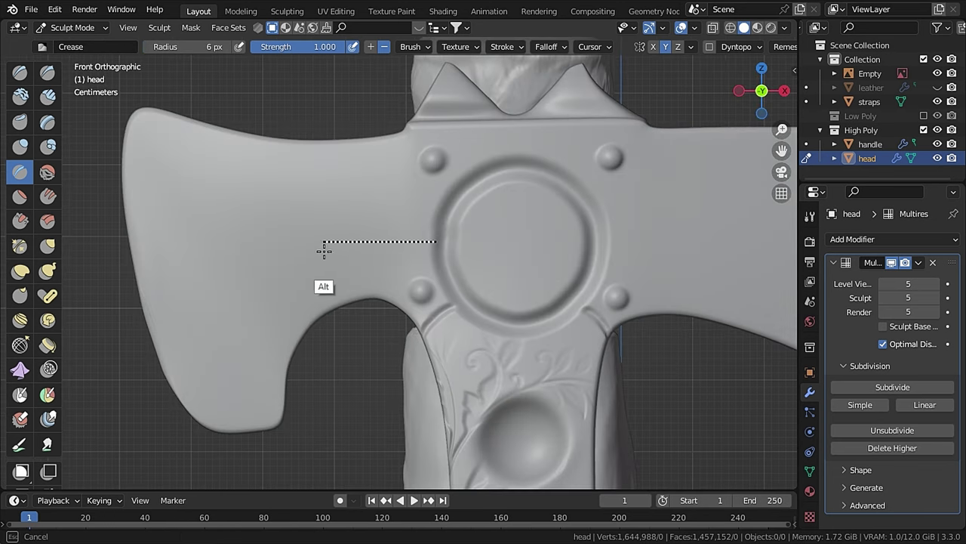
left_click_drag(243, 198, 254, 185, "alt")
left_click_drag(255, 185, 202, 238, "alt")
mouse_move(201, 237)
left_mouse_down("alt")
mouse_move(253, 288)
mouse_move(309, 245)
left_mouse_up("alt")
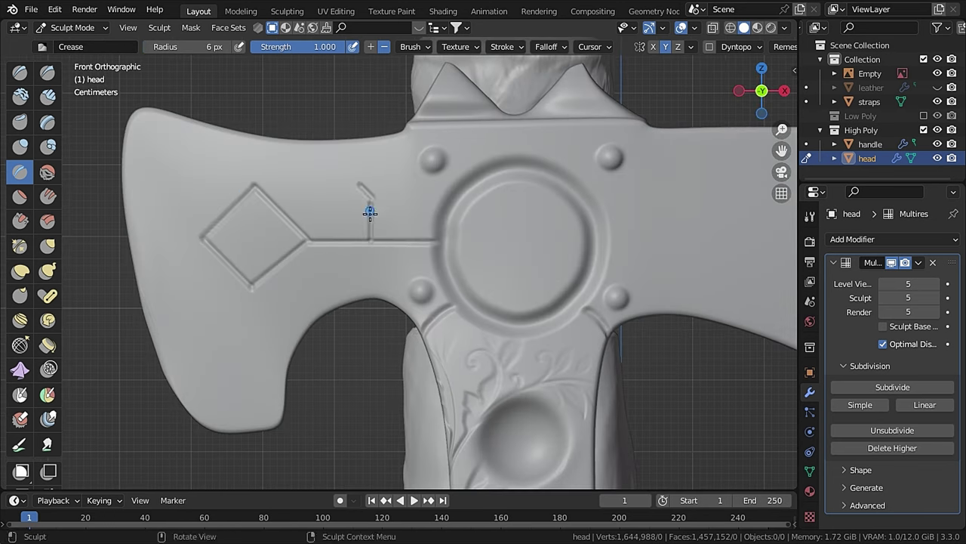
scroll(480, 310, "down", 6)
middle_click_drag(582, 278, 476, 263, "shift")
Step: Engrave a line with a diamond, runes above and below it, and a smaller diamond on the blade side of the ring
scroll(476, 264, "up", 4)
left_click_drag(319, 216, 385, 213, "alt")
scroll(376, 200, "up", 1)
left_click_drag(408, 177, 429, 199, "alt")
left_click_drag(386, 204, 406, 224, "alt")
scroll(442, 282, "down", 5)
mouse_move(405, 225)
left_mouse_down("alt")
mouse_move(429, 199)
mouse_move(404, 256)
mouse_move(423, 235)
left_mouse_up("alt")
scroll(442, 283, "up", 5)
left_click_drag(407, 176, 406, 119)
left_click_drag(388, 120, 428, 121)
mouse_move(390, 149)
left_mouse_down()
mouse_move(424, 148)
mouse_move(390, 163)
mouse_move(508, 186)
left_mouse_up()
scroll(474, 279, "down", 8)
scroll(479, 289, "up", 9)
scroll(484, 226, "down", 7)
middle_click_drag(480, 226, 369, 205, "shift")
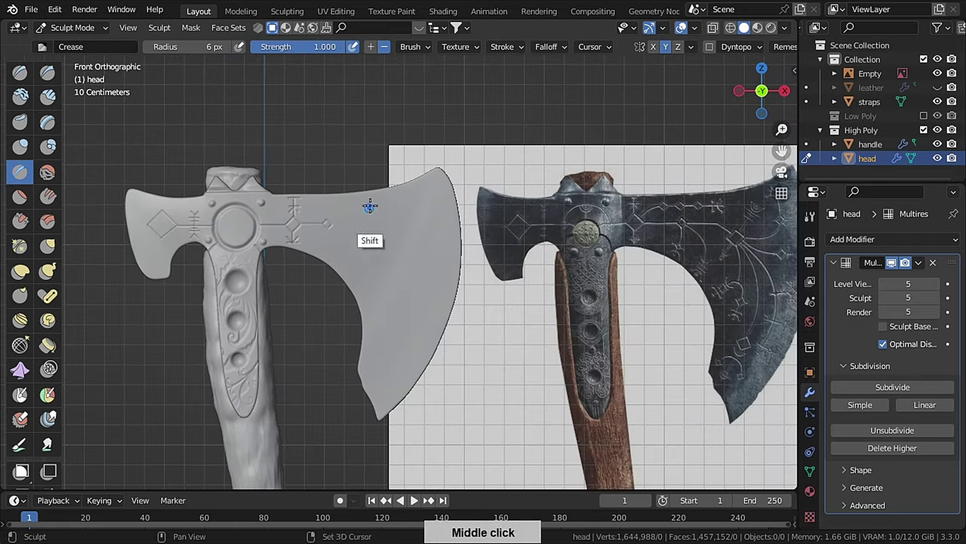
Step: Extend the engraved line across the blade, bend it diagonally downward and finish it with a larger diamond
scroll(392, 212, "up", 5)
mouse_move(332, 203)
left_mouse_down("alt")
mouse_move(425, 203)
mouse_move(457, 249)
left_mouse_up("alt")
mouse_move(457, 249)
middle_mouse_down("shift")
mouse_move(377, 257)
mouse_move(382, 268)
middle_mouse_up("shift")
mouse_move(390, 265)
left_mouse_down("alt")
mouse_move(404, 252)
mouse_move(425, 275)
left_mouse_up("alt")
mouse_move(423, 280)
middle_mouse_down()
mouse_move(340, 261)
mouse_move(501, 259)
mouse_move(199, 248)
mouse_move(377, 264)
middle_mouse_up()
Step: Change the Crease brush's stroke method and engrave an upper curved branch with three linked diamonds and an end rune on the blade
left_click(505, 46)
left_click(541, 73)
left_click(513, 121)
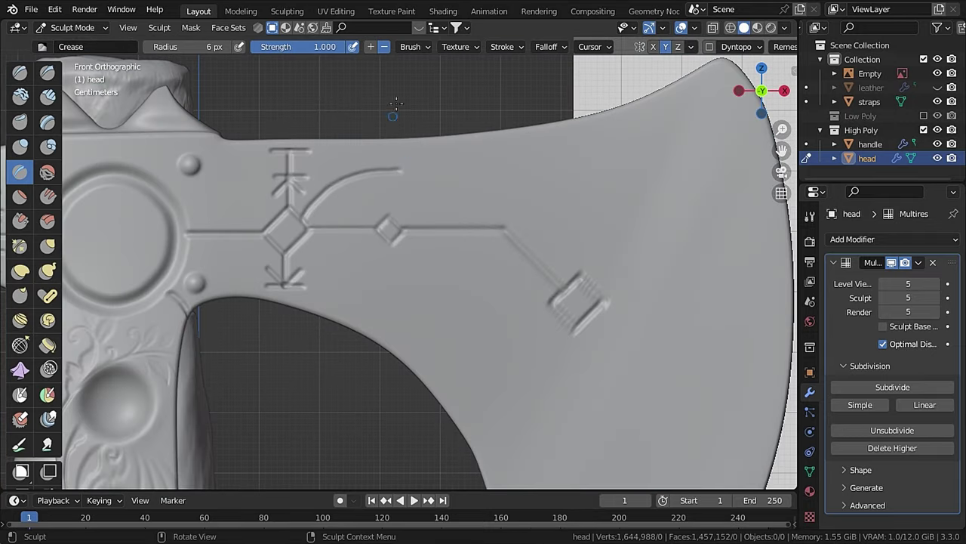
left_click_drag(302, 221, 408, 163)
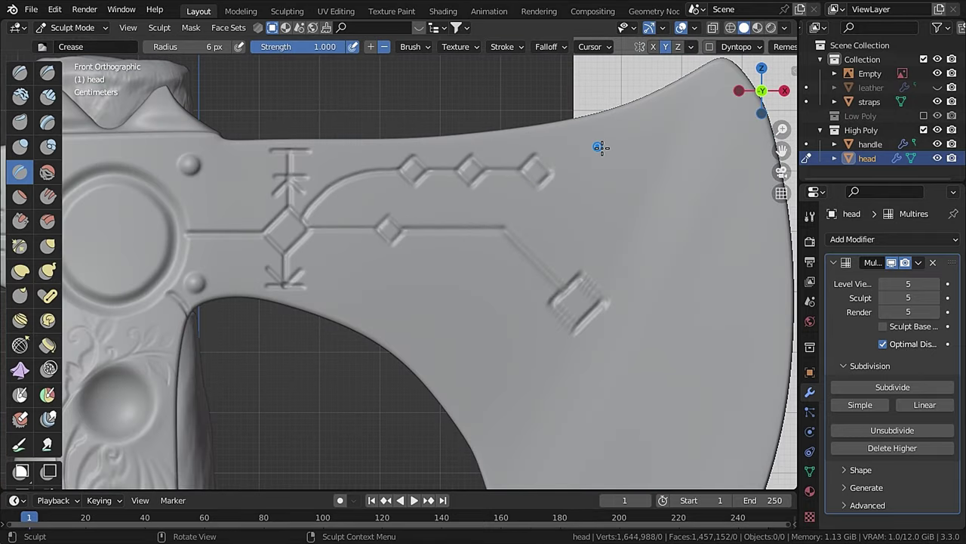
middle_click_drag(601, 147, 491, 151, "shift")
left_click(502, 46)
left_click(542, 73)
middle_click_drag(518, 276, 414, 280, "shift")
scroll(414, 280, "down", 7)
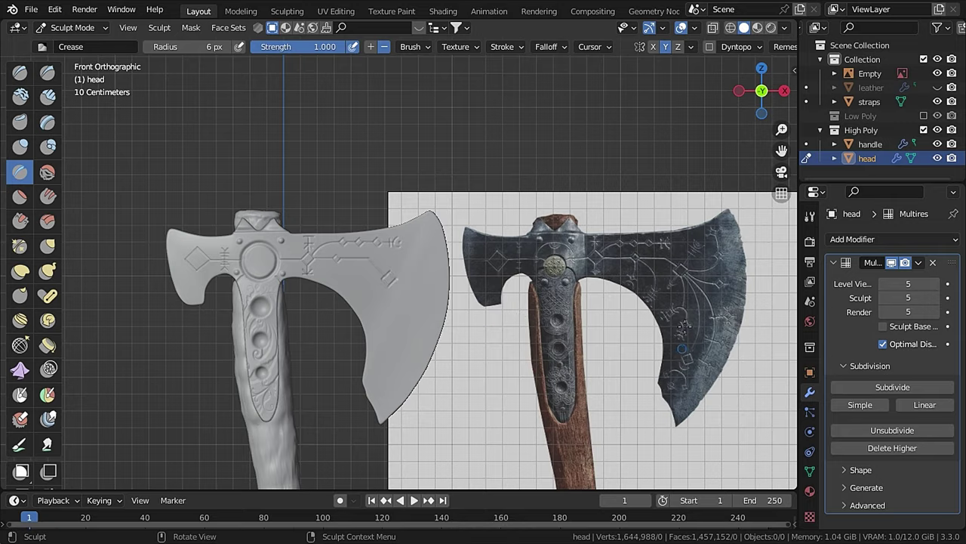
Step: Engrave long curved lines fanning out from the large diamond toward the blade's edge and lower tip
scroll(415, 280, "up", 7)
middle_click_drag(381, 377, 450, 216, "shift")
left_click_drag(377, 312, 450, 168)
left_click_drag(442, 422, 459, 172)
left_click_drag(519, 423, 462, 167)
middle_click_drag(541, 279, 448, 367, "shift")
scroll(448, 368, "down", 7)
scroll(468, 345, "up", 6)
middle_click_drag(317, 382, 432, 280, "shift")
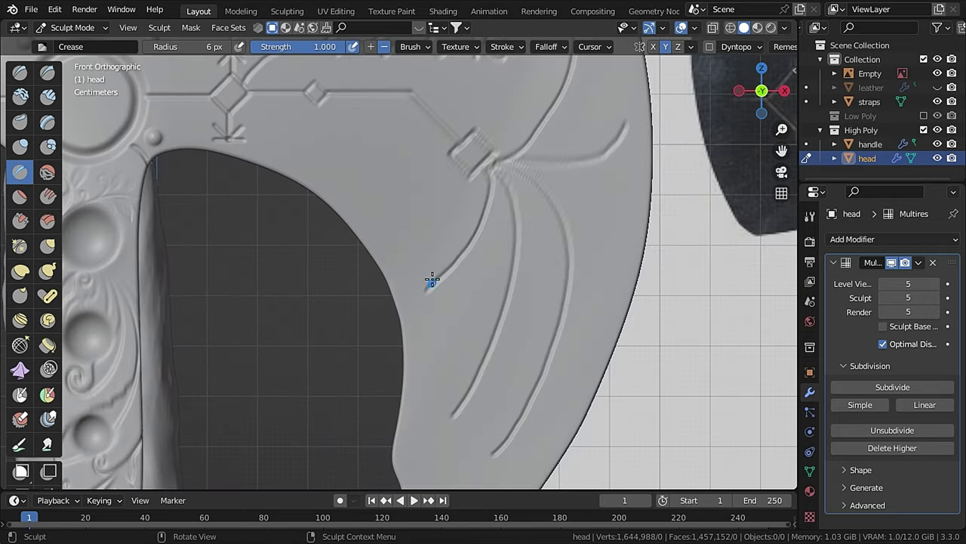
Step: Engrave small runes and hooks at the ends of the curved lines along the blade's inner edge and lower tip
left_click_drag(431, 280, 418, 326)
scroll(511, 311, "down", 8)
scroll(511, 310, "up", 8)
middle_click_drag(455, 404, 442, 296, "shift")
left_click_drag(441, 297, 423, 325)
scroll(422, 325, "down", 6)
scroll(508, 328, "up", 4)
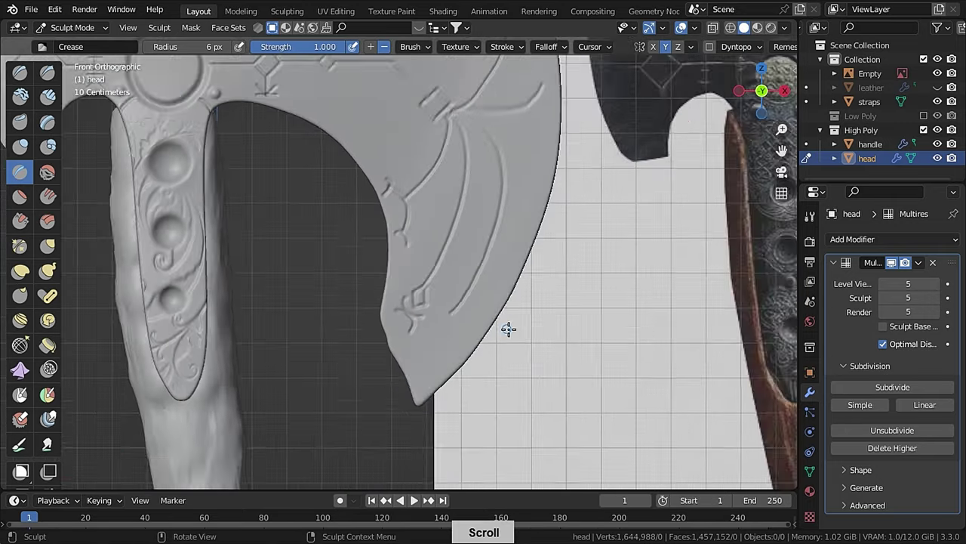
scroll(503, 342, "down", 4)
scroll(471, 243, "up", 6)
scroll(419, 163, "down", 5)
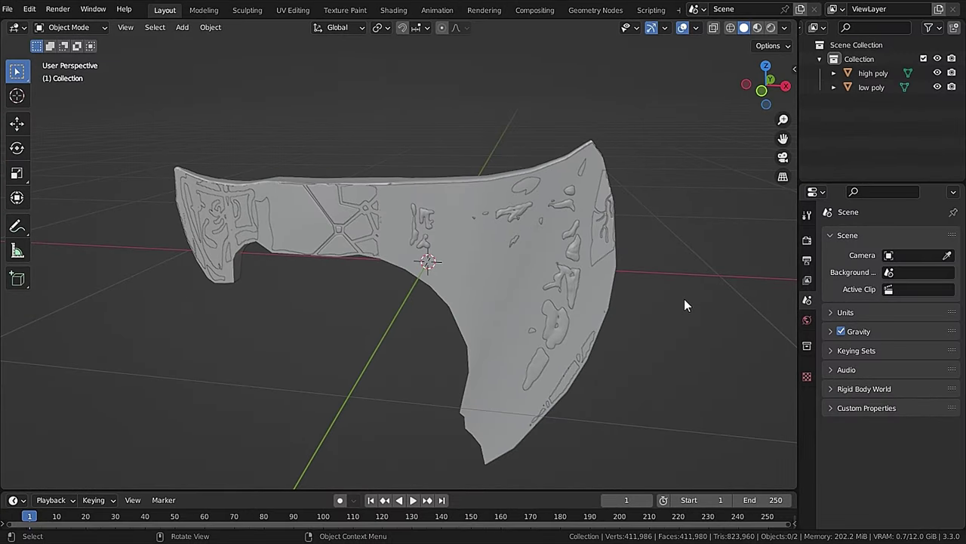
Step: Hide both the high poly and low poly heads and show the high poly one again
left_click(936, 73)
left_click(937, 87)
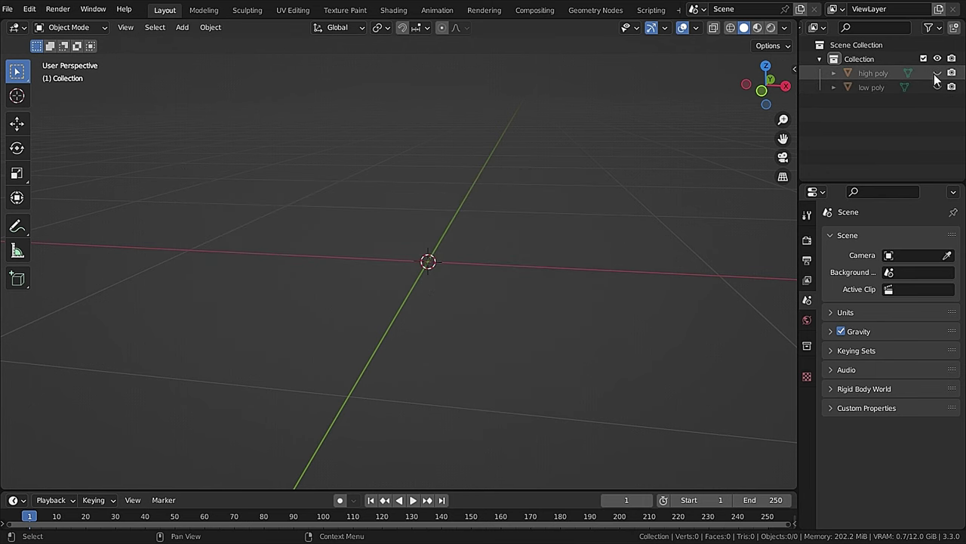
left_click(937, 73)
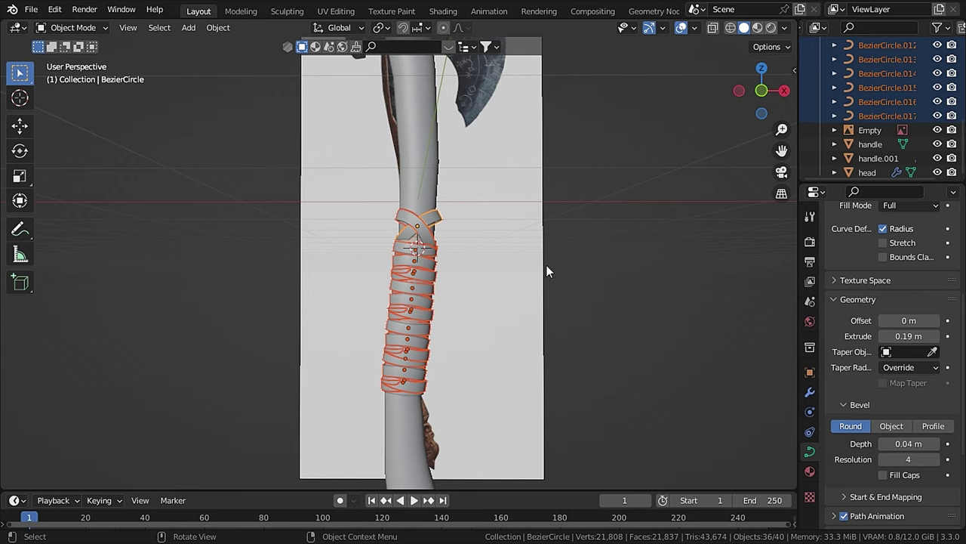
Step: Join the selected Bezier circle straps wrapped around the handle into one object
key("F3")
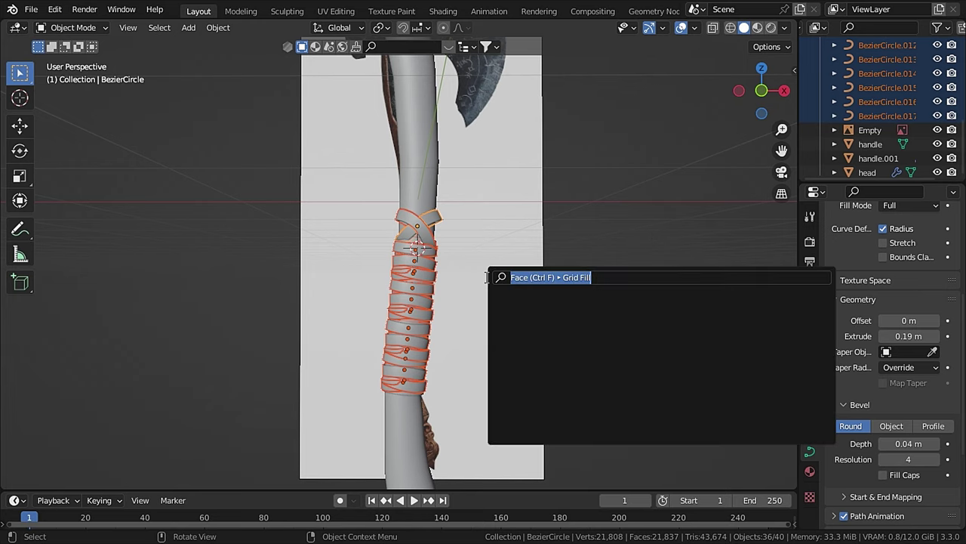
key("Escape")
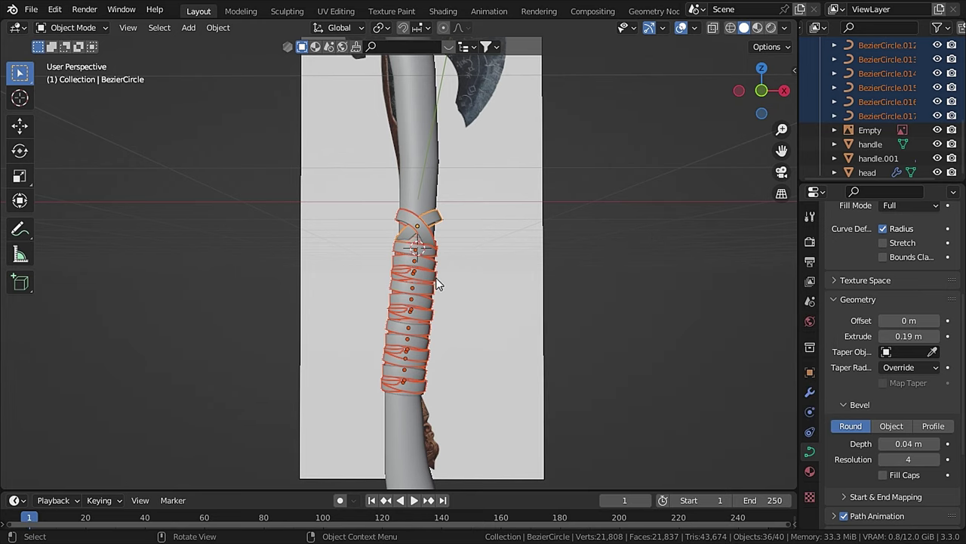
key("ctrl+j")
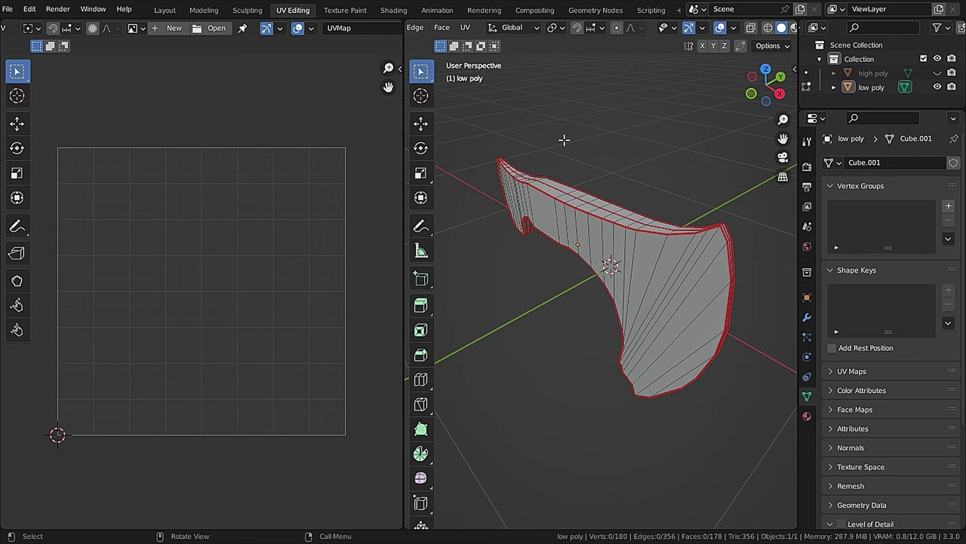
Step: Select the entire low poly head mesh and unwrap it with Smart UV Project
key("a")
left_click(466, 27)
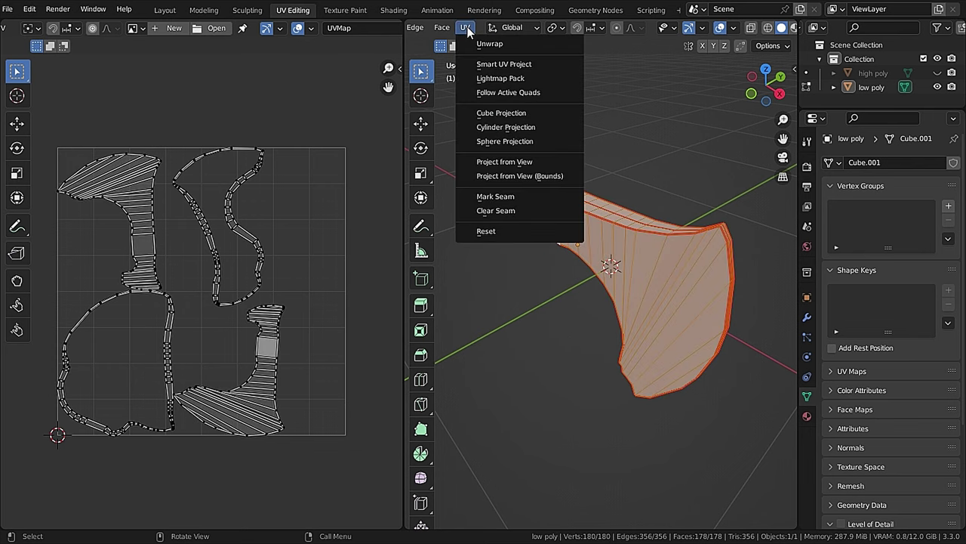
left_click(502, 63)
left_click(504, 173)
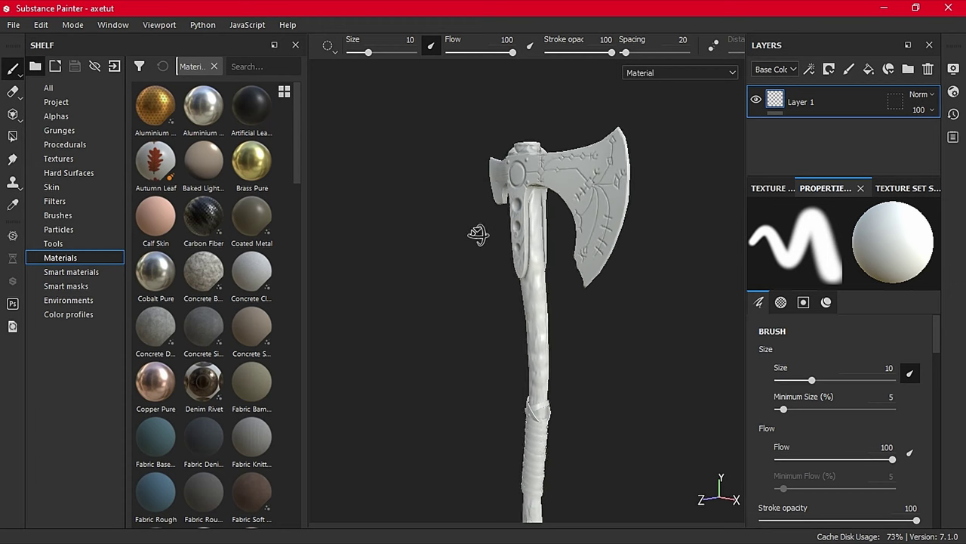
Step: Switch to Substance Painter, search the materials for "iron" and add Iron Raw to the axe head's layer stack
scroll(602, 264, "up", 6)
scroll(604, 257, "down", 3)
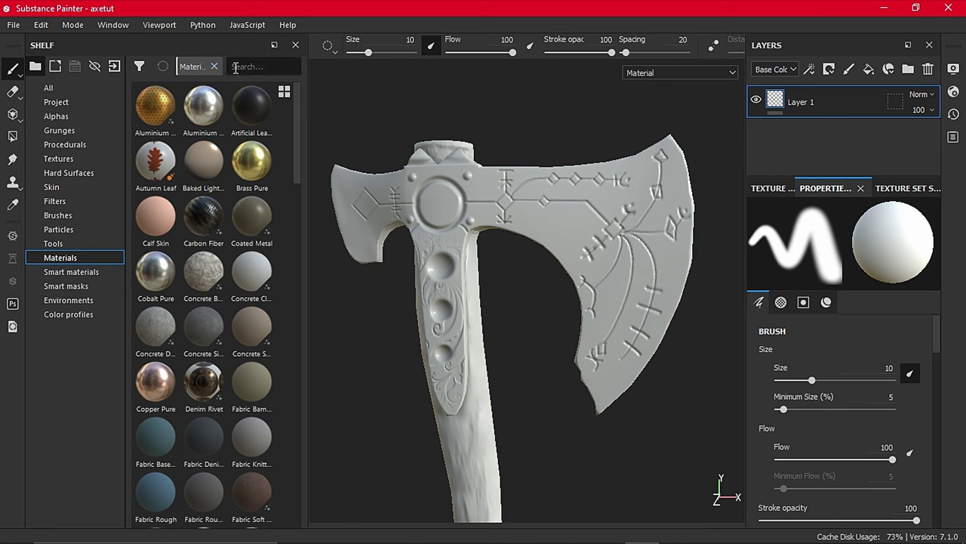
left_click(249, 68)
type("iron")
left_click_drag(156, 273, 819, 105)
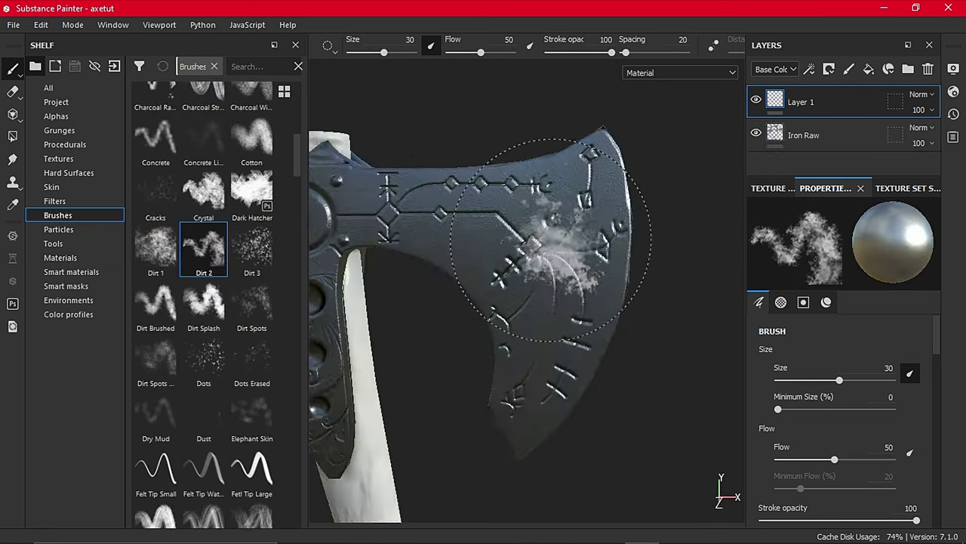
Step: Paint worn metal along both faces of the blade's cutting edge with the Dirt 2 brush at size 30
mouse_move(571, 302)
left_mouse_down()
mouse_move(625, 216)
mouse_move(650, 423)
mouse_move(616, 230)
left_mouse_up()
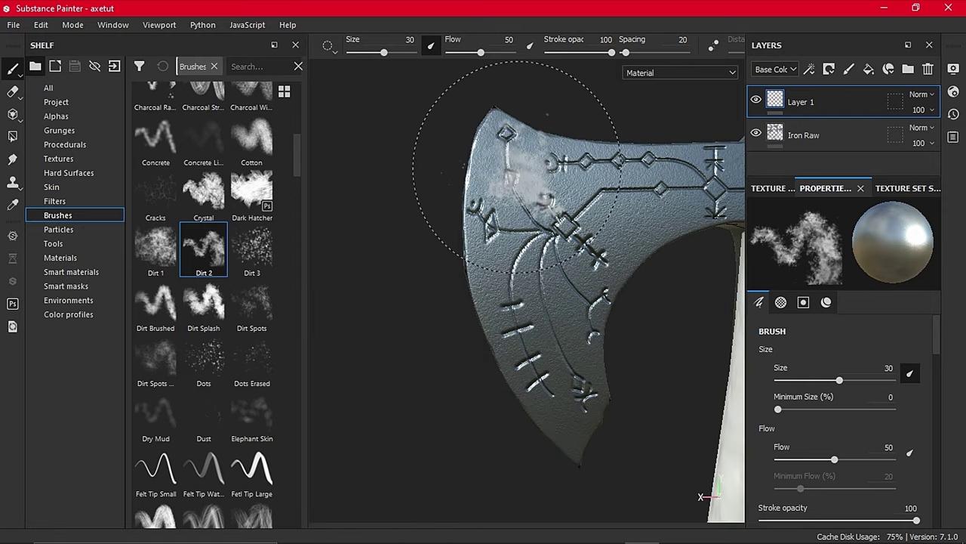
mouse_move(496, 119)
left_mouse_down()
mouse_move(496, 421)
mouse_move(493, 204)
left_mouse_up()
left_click(493, 203)
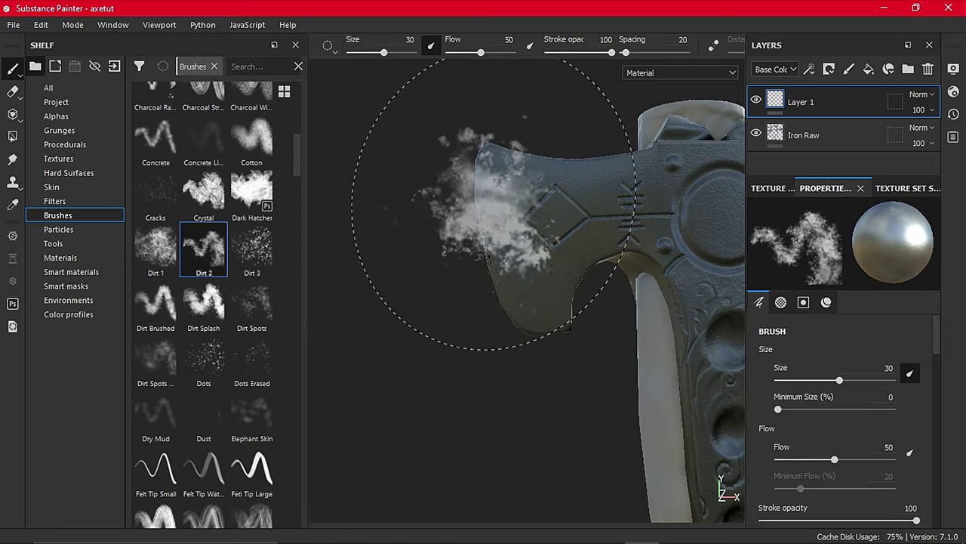
Step: Paint wear on the head's short rear end and along its upper edge with the Dirt 2 brush, reducing its size to 5.66
right_click_drag(494, 205, 458, 204, "ctrl")
mouse_move(494, 205)
left_mouse_down()
mouse_move(509, 355)
mouse_move(520, 346)
mouse_move(528, 216)
left_mouse_up()
left_click_drag(528, 215, 521, 204, "alt")
right_click_drag(537, 205, 490, 205, "ctrl")
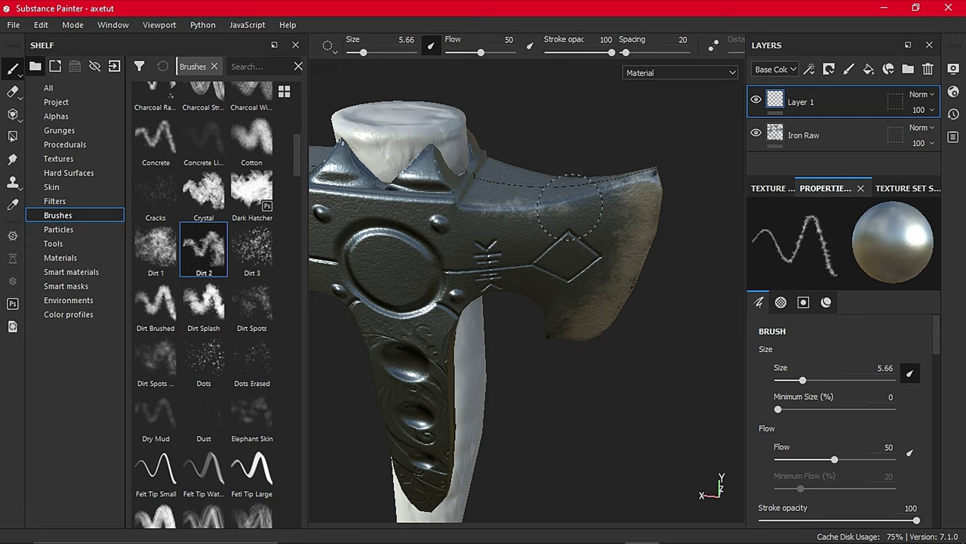
left_click_drag(570, 207, 457, 309, "alt")
right_click_drag(533, 241, 554, 244, "alt")
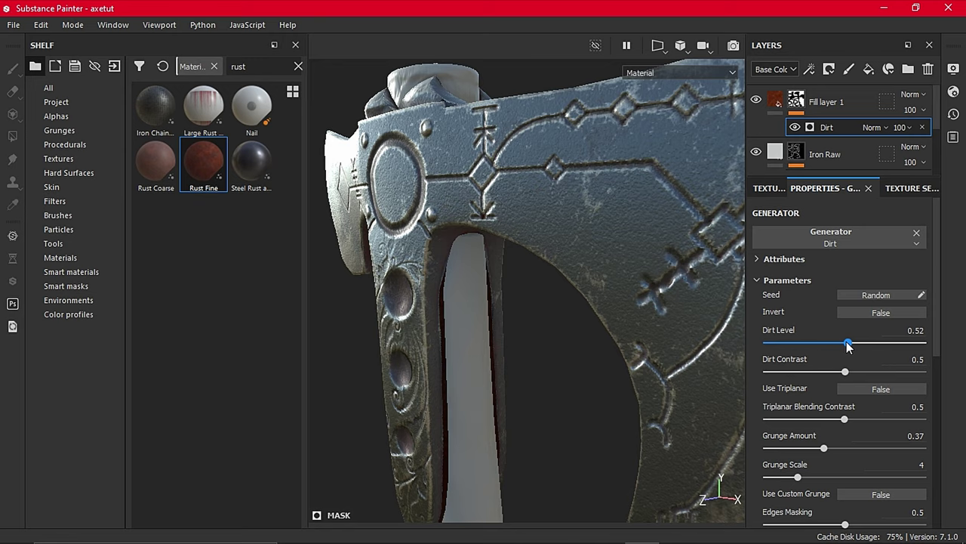
Step: Raise the Dirt Level of the Dirt generator in the rust fill layer's mask
mouse_move(543, 249)
left_mouse_down("alt")
mouse_move(642, 277)
mouse_move(528, 240)
left_mouse_up("alt")
left_click_drag(860, 343, 867, 344)
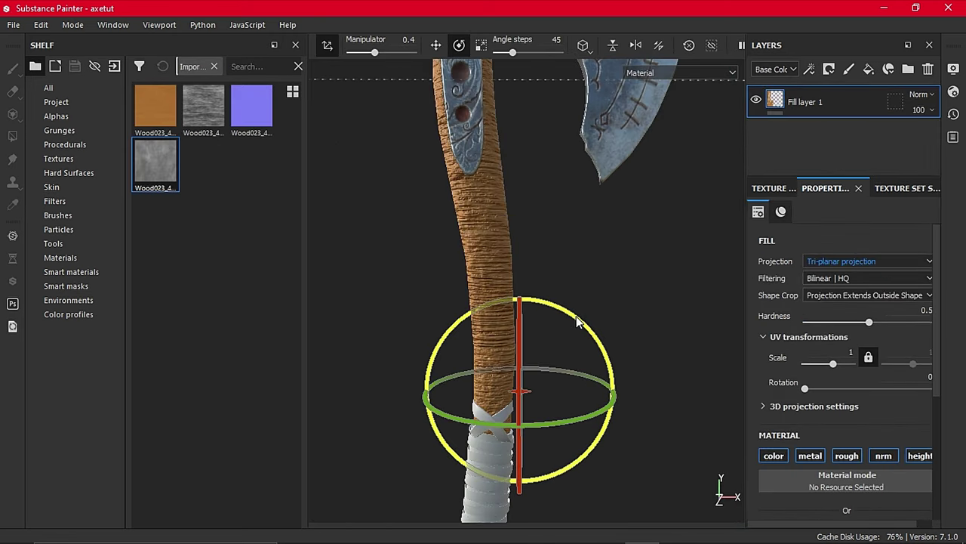
Step: Rotate the wood fill layer's tri-planar projection so the grain runs lengthwise along the handle, and frame the axe
left_click_drag(578, 321, 694, 412)
key("f")
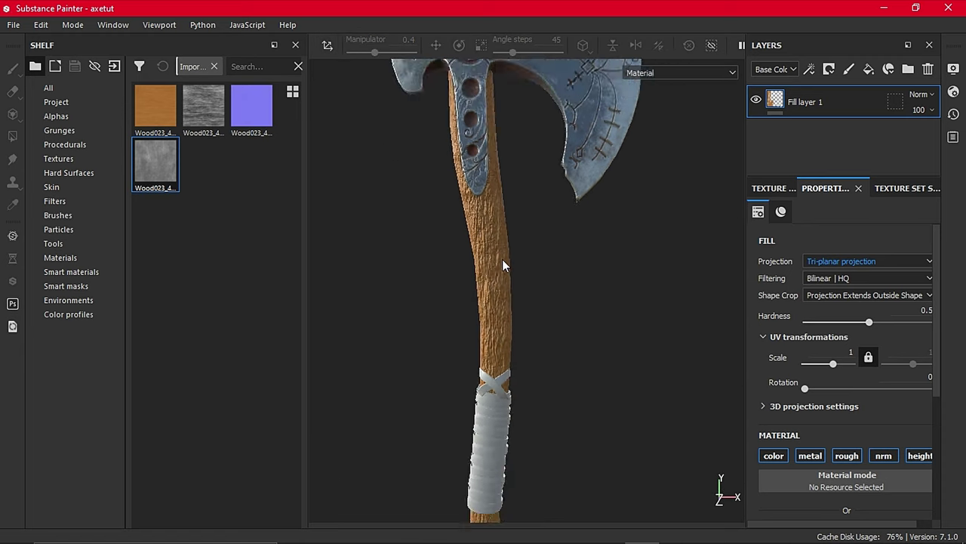
Step: Set Grunge Amount to 0 and raise the Wear Level of the Metal Edge Wear generator in Fill layer 2's mask on the wooden handle
left_click_drag(503, 263, 404, 237, "alt")
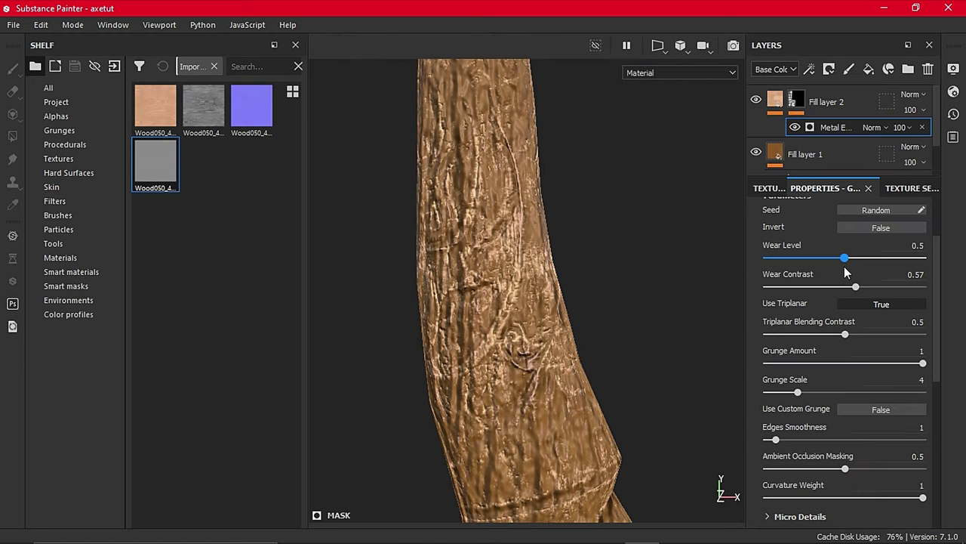
left_click_drag(869, 352, 748, 361)
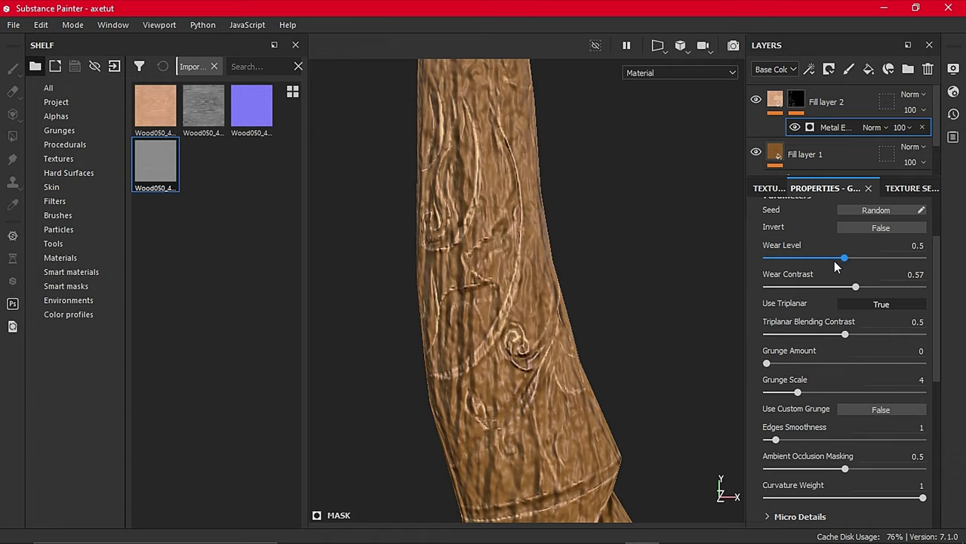
left_click_drag(835, 260, 887, 259)
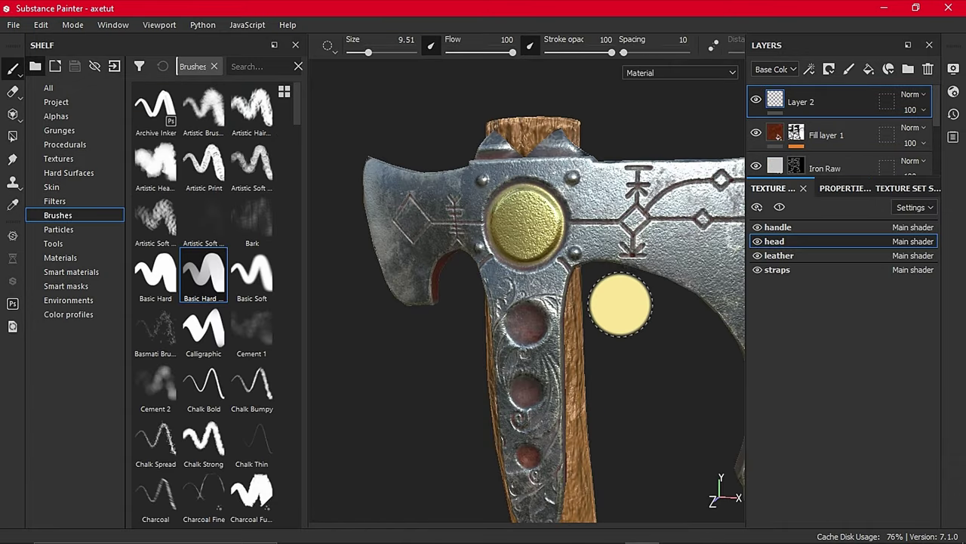
scroll(427, 280, "up", 3)
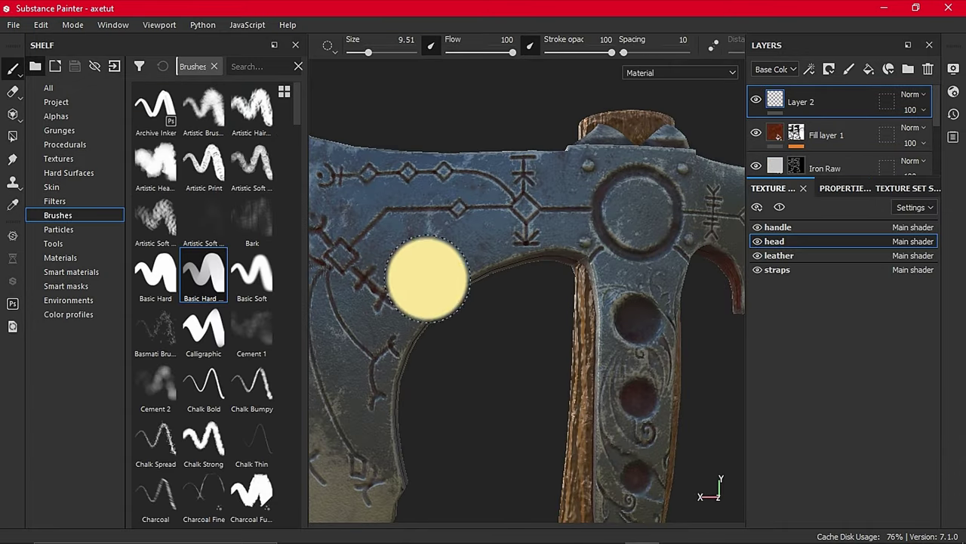
mouse_move(641, 205)
left_mouse_down("alt")
mouse_move(544, 280)
mouse_move(811, 297)
mouse_move(643, 302)
left_mouse_up("alt")
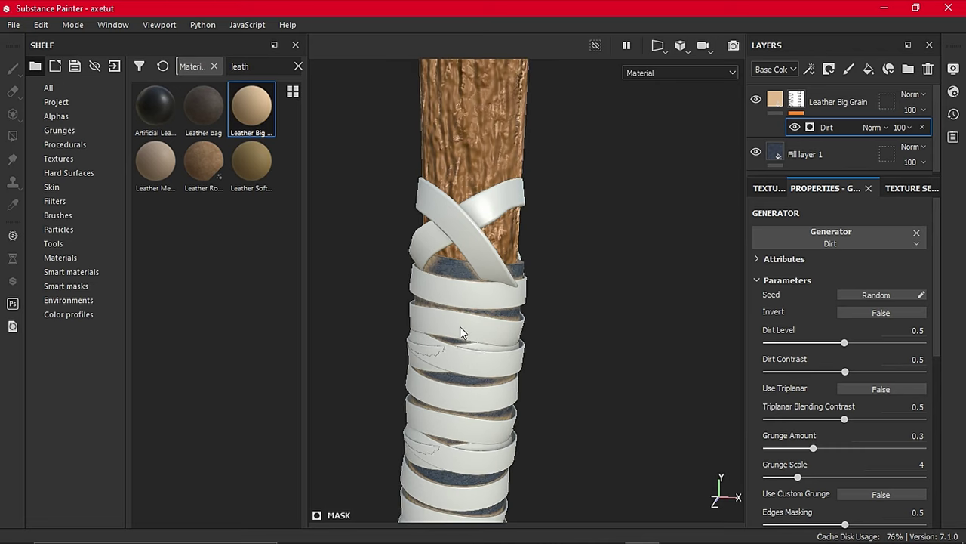
mouse_move(460, 326)
left_mouse_down("alt")
mouse_move(377, 276)
mouse_move(685, 181)
left_mouse_up("alt")
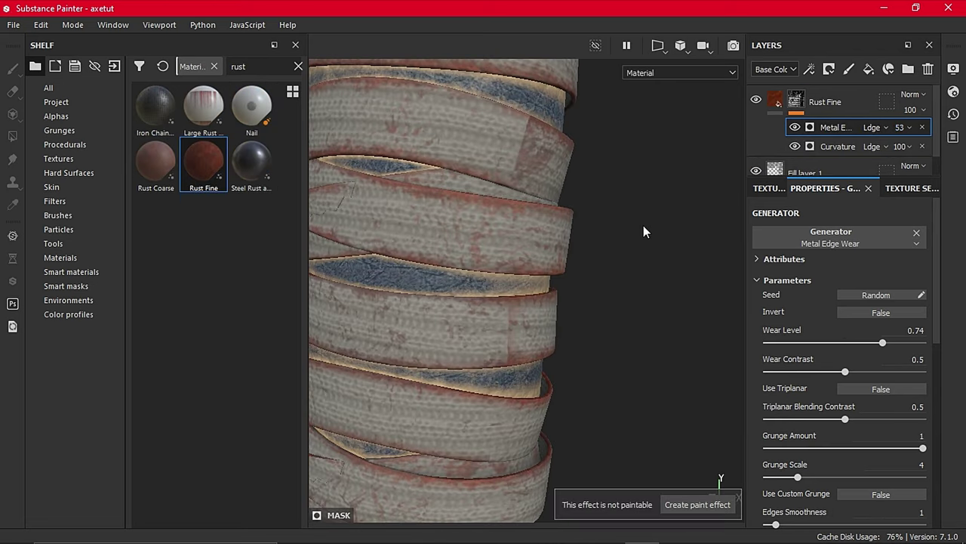
scroll(643, 225, "down", 8)
left_click_drag(547, 292, 565, 278, "alt")
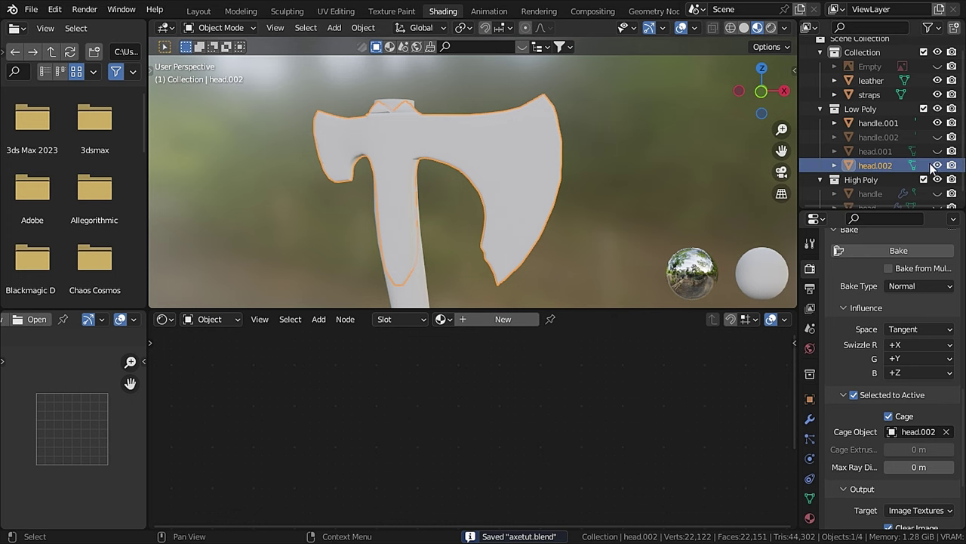
Step: In Blender, select the low-poly head.001, start a Principled Texture Setup on its shader, and browse to Substance Painter's export\tutu folder
left_click(874, 151)
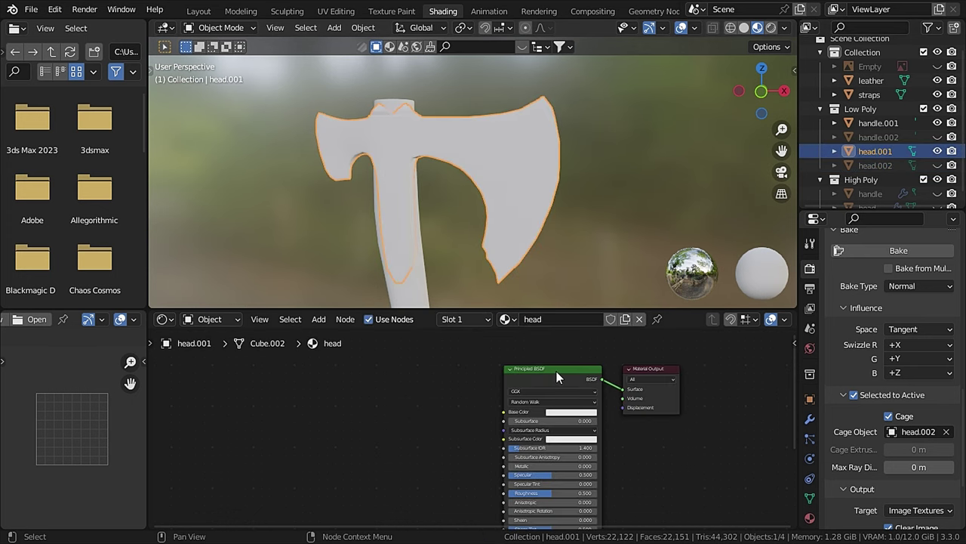
key("ctrl+shift+t")
left_click(166, 231)
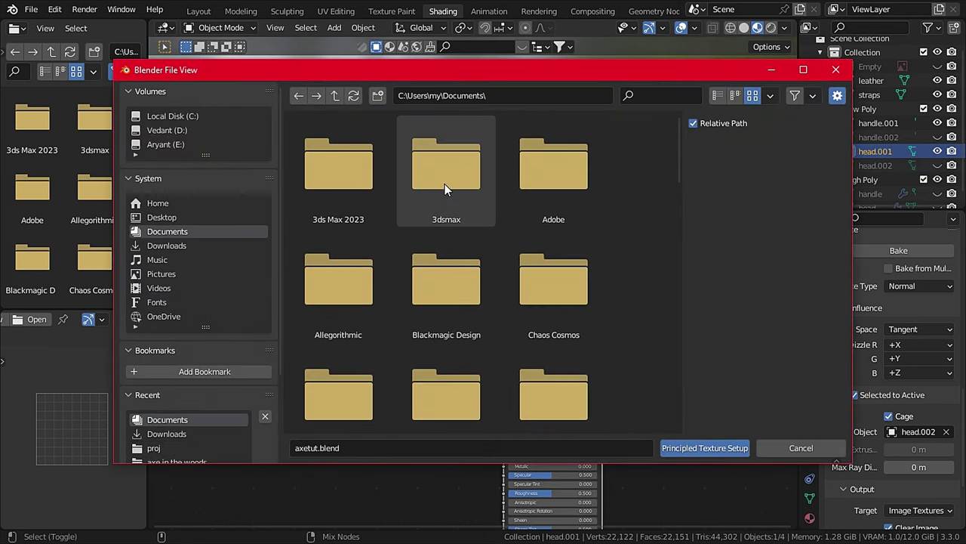
left_click(323, 269)
left_click(354, 190)
left_click(452, 201)
left_click(349, 189)
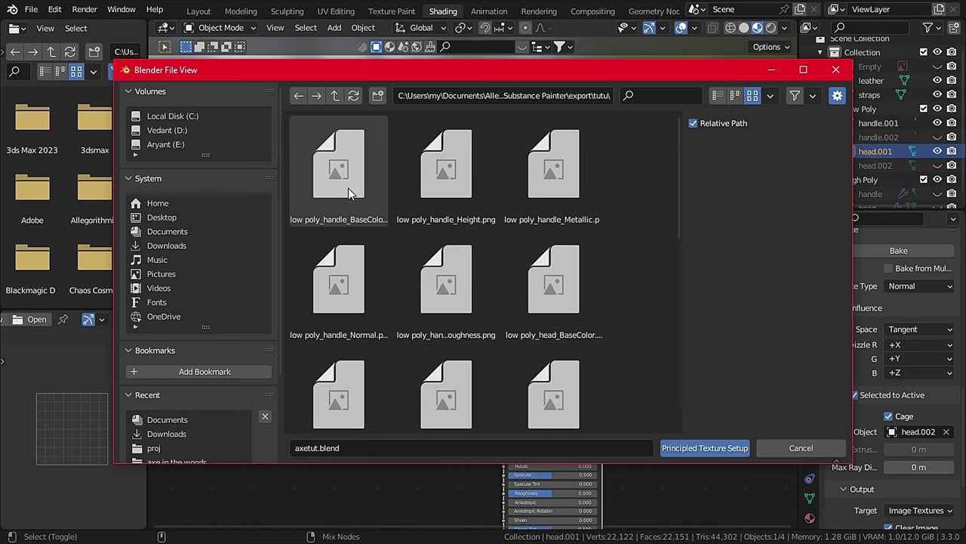
Step: Build the head material from the low poly_head BaseColor, Height, Metallic, Normal and Roughness images
scroll(673, 256, "down", 4)
scroll(672, 257, "up", 2)
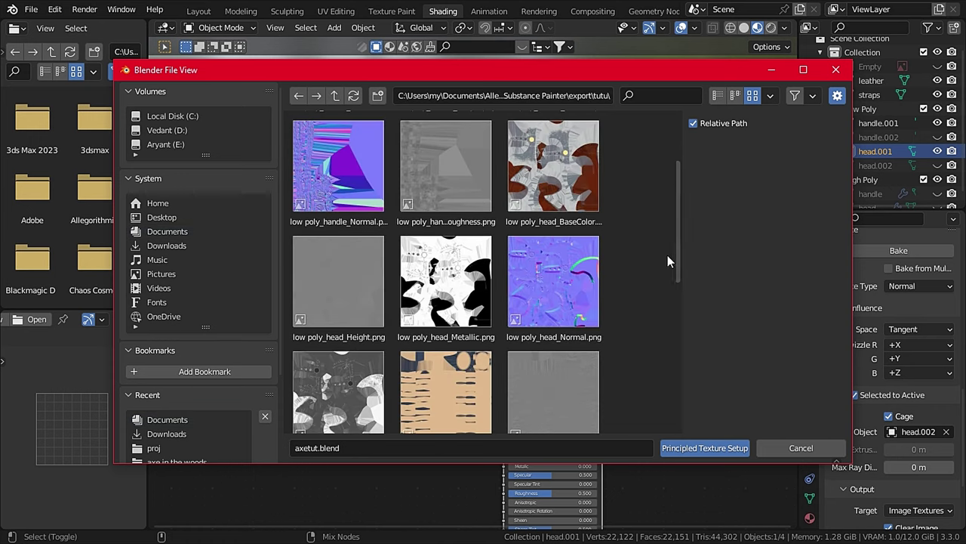
left_click(559, 181)
left_click(341, 281, "ctrl")
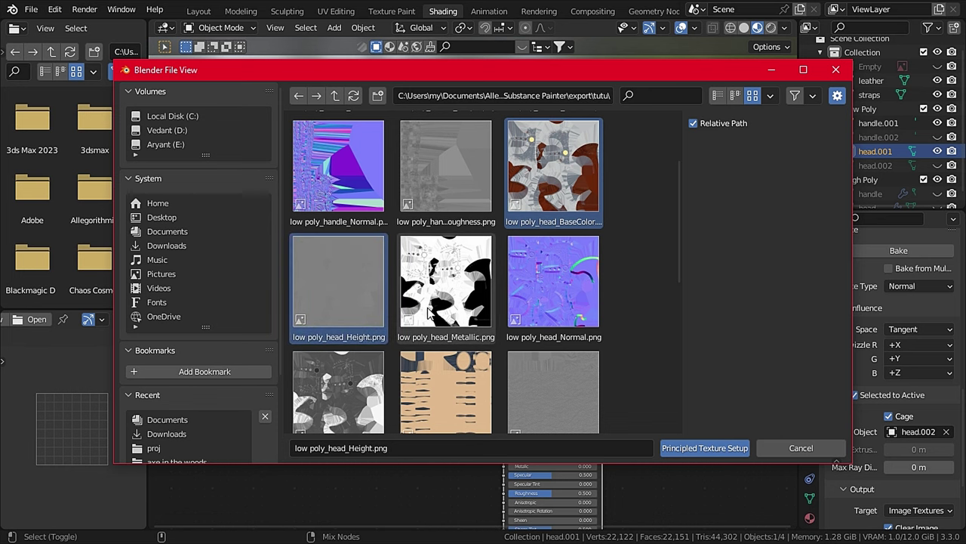
left_click(445, 286, "ctrl")
left_click(549, 295, "ctrl")
scroll(549, 298, "down", 2)
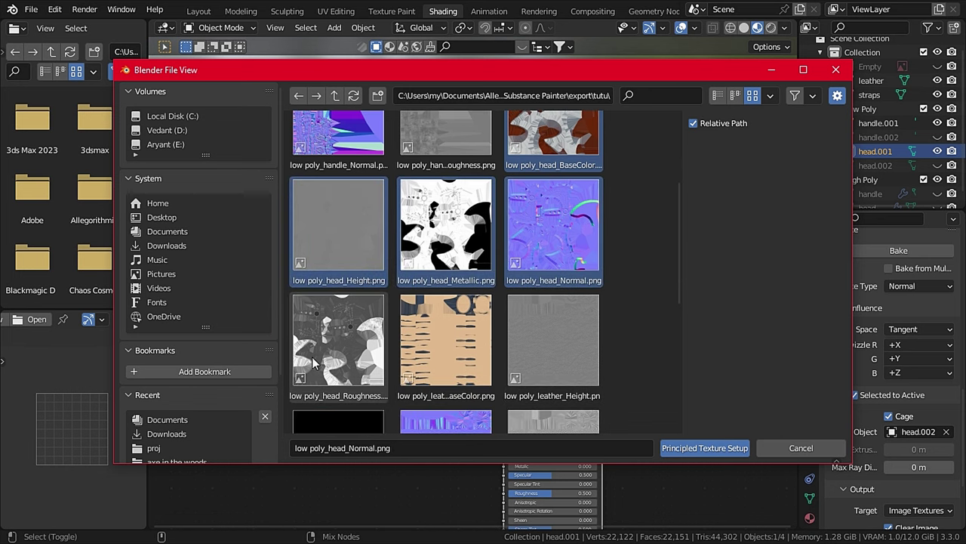
left_click(675, 449)
Step: Select the low-poly handle, start a Principled Texture Setup on its shader, and pick the low poly_handle_BaseColor image
left_click(415, 283)
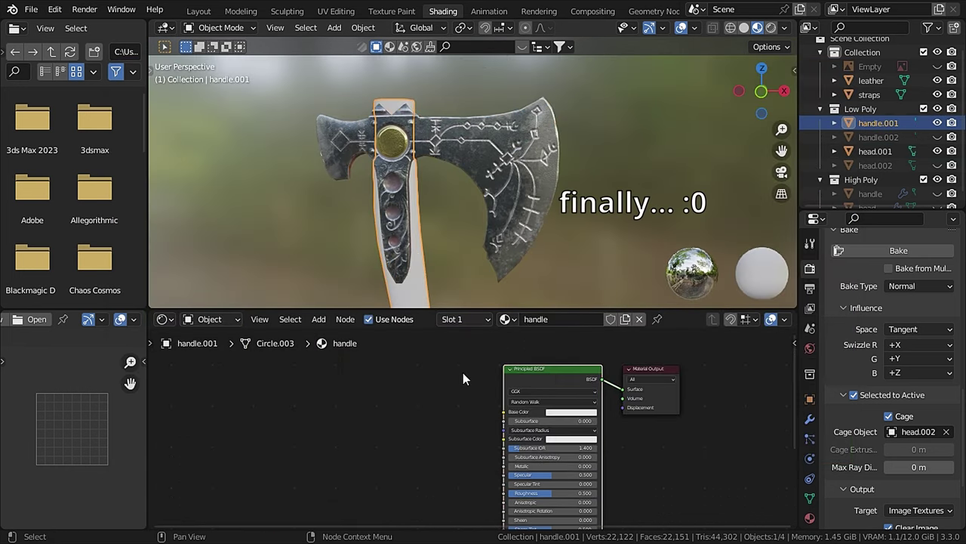
key("ctrl+shift+t")
left_click(338, 171)
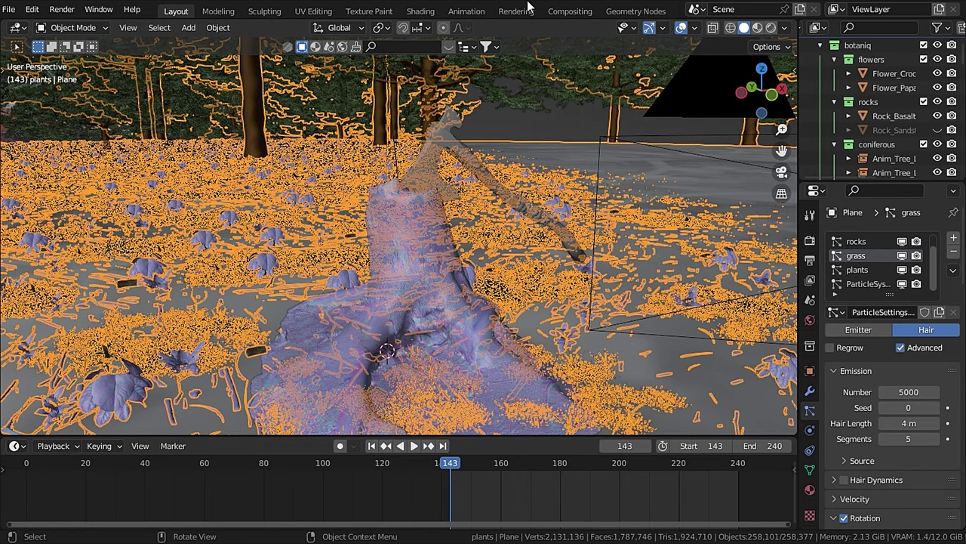
Step: Hide the viewport overlays in the forest scene and view the axe stuck in the tree stump
left_click(680, 30)
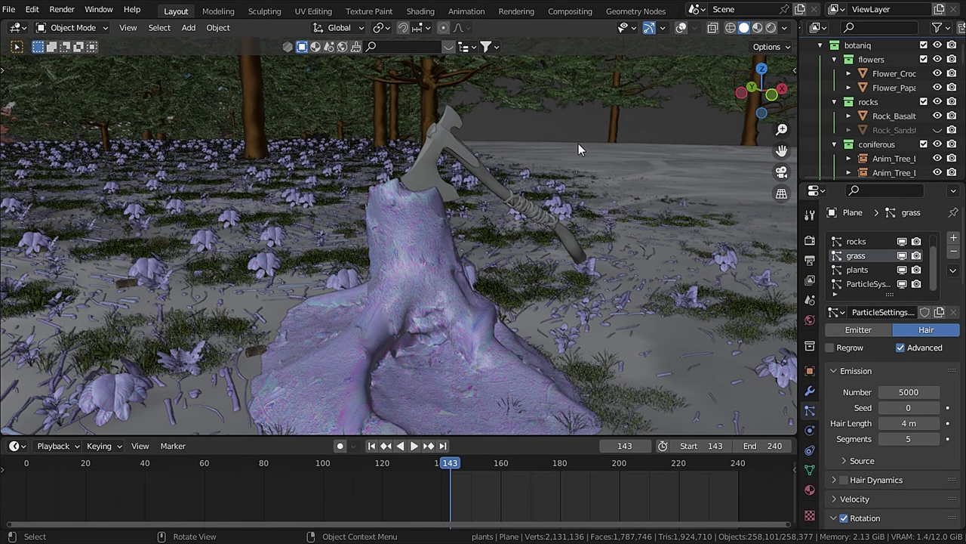
middle_click_drag(394, 243, 364, 238)
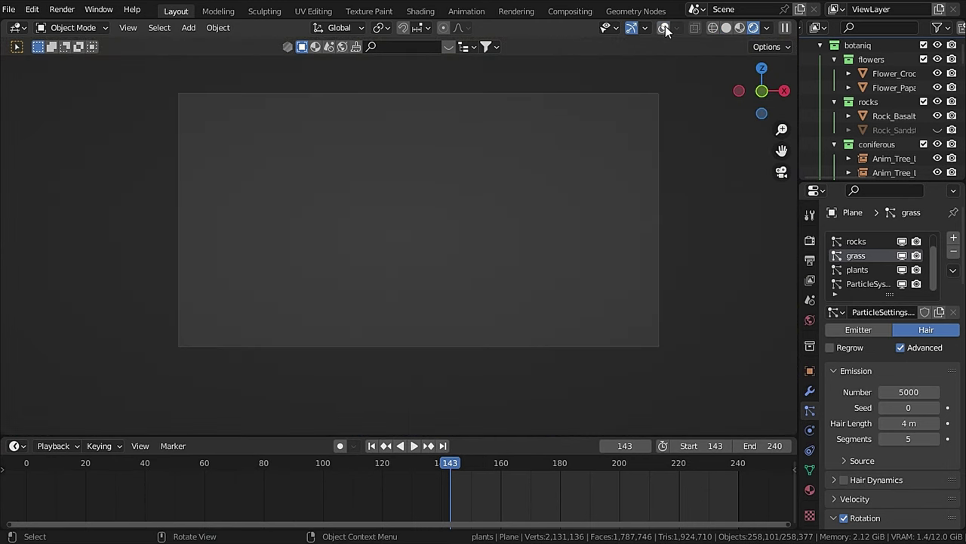